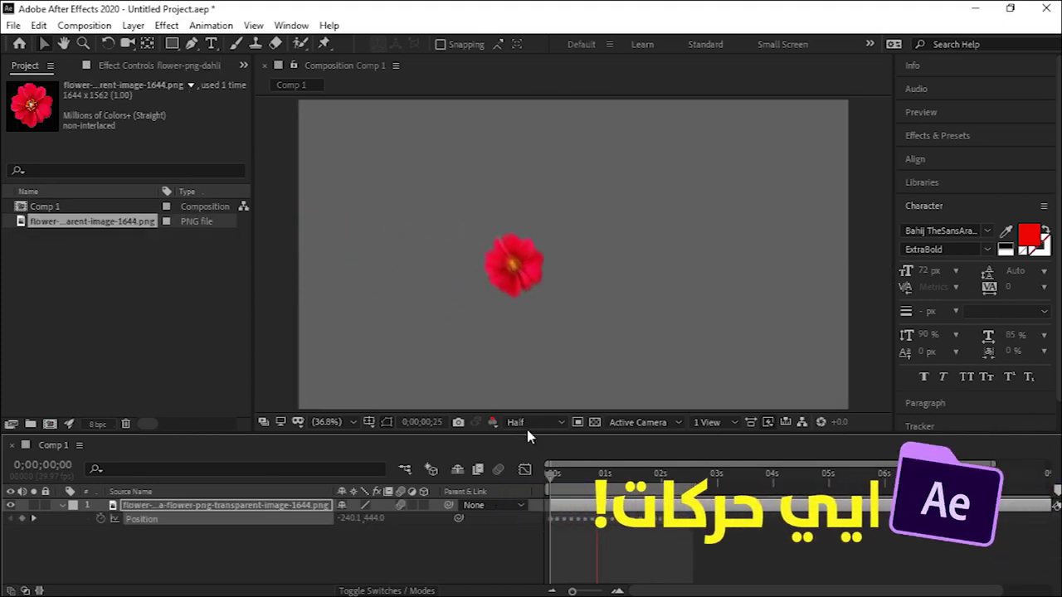
Step: Play a preview of the finished flower demo
{"action": "key", "text": "space"}
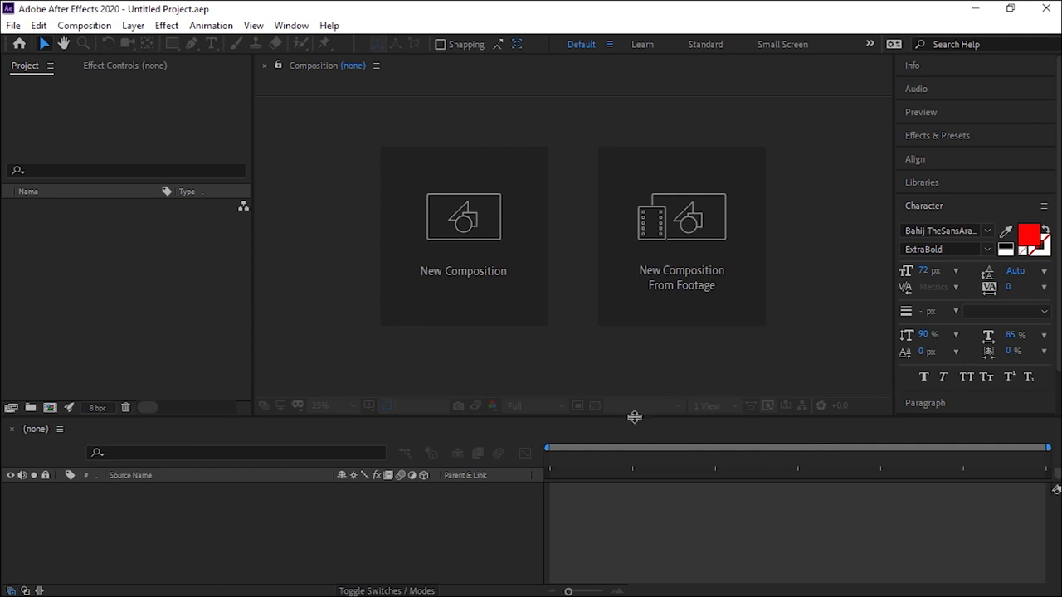
Step: Create Comp 1 at 1920×1080, 29.97 fps, with a 10-second duration
{"action": "left_click_drag", "start_coordinate": [635, 418], "coordinate": [639, 398]}
{"action": "left_click", "coordinate": [470, 244]}
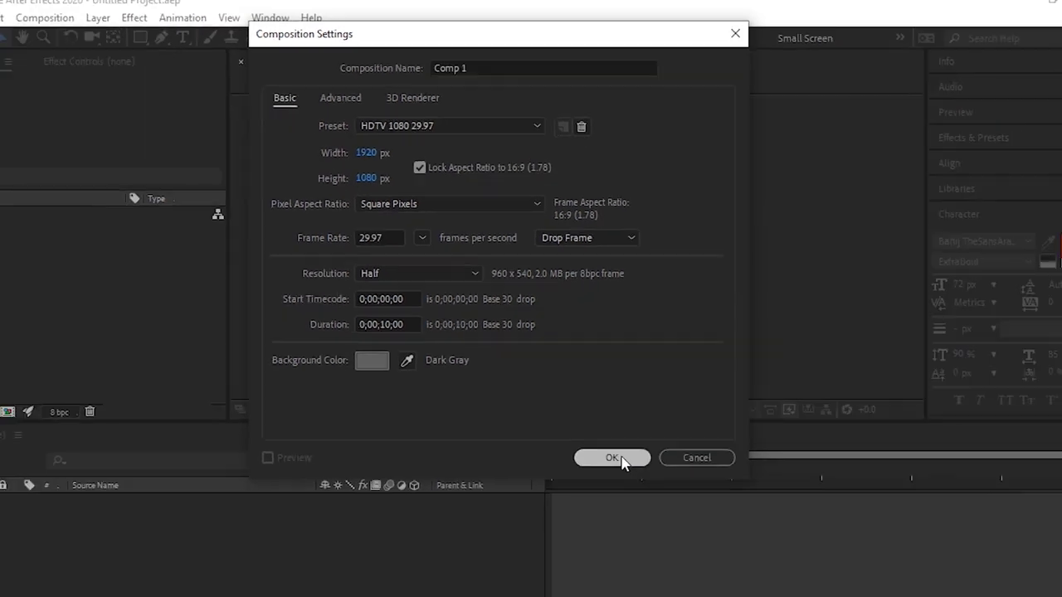
{"action": "left_click", "coordinate": [637, 564]}
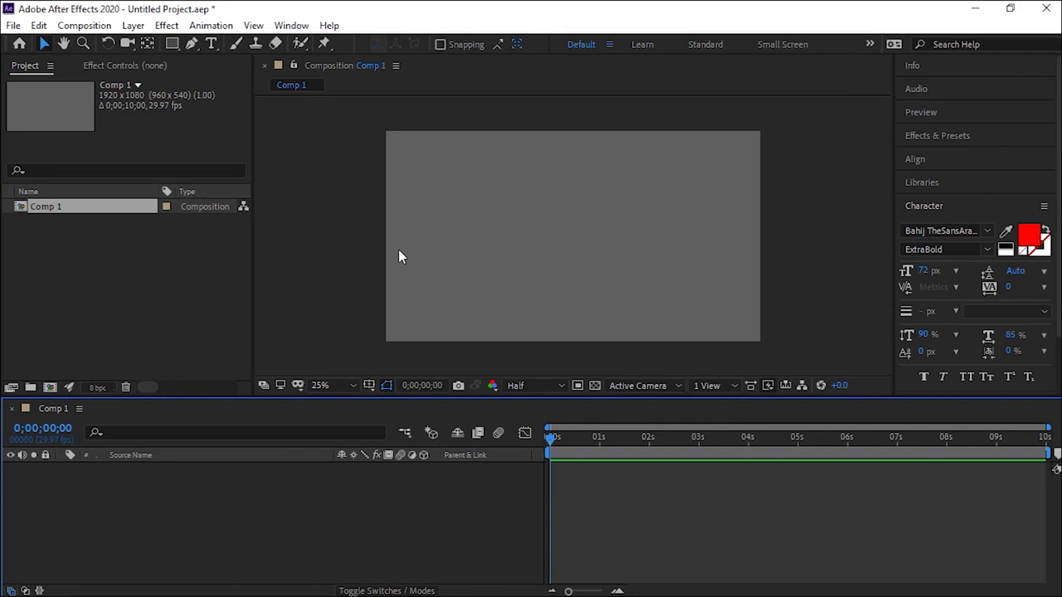
{"action": "left_click", "coordinate": [165, 284]}
Step: Import flower-png-dahlia-flower-png-transparent-image-1644.png and drop it into the Comp 1 timeline
{"action": "double_click", "coordinate": [177, 301]}
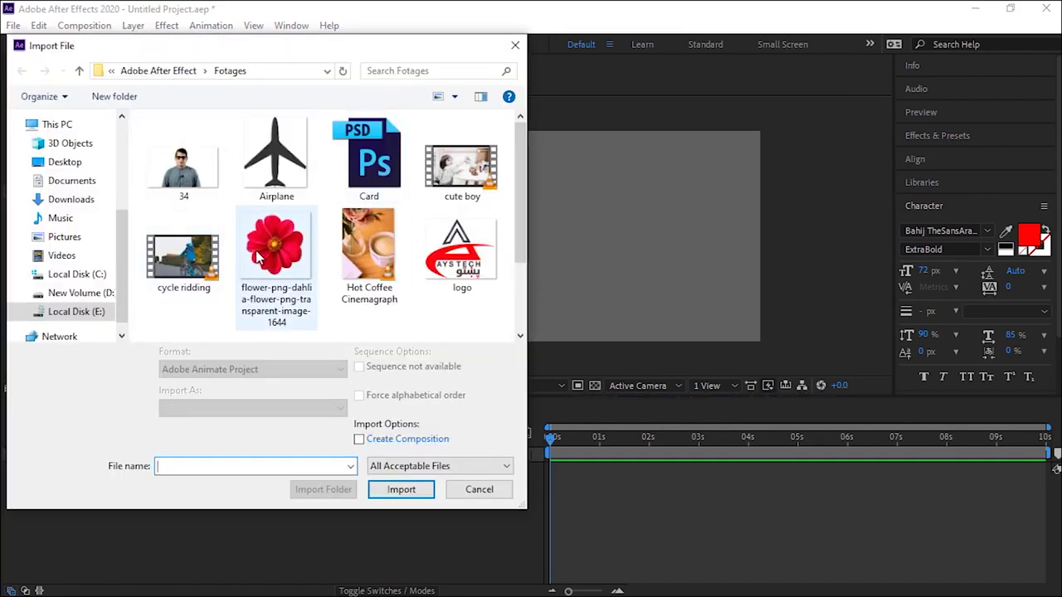
{"action": "left_click", "coordinate": [262, 257]}
{"action": "left_click", "coordinate": [404, 479]}
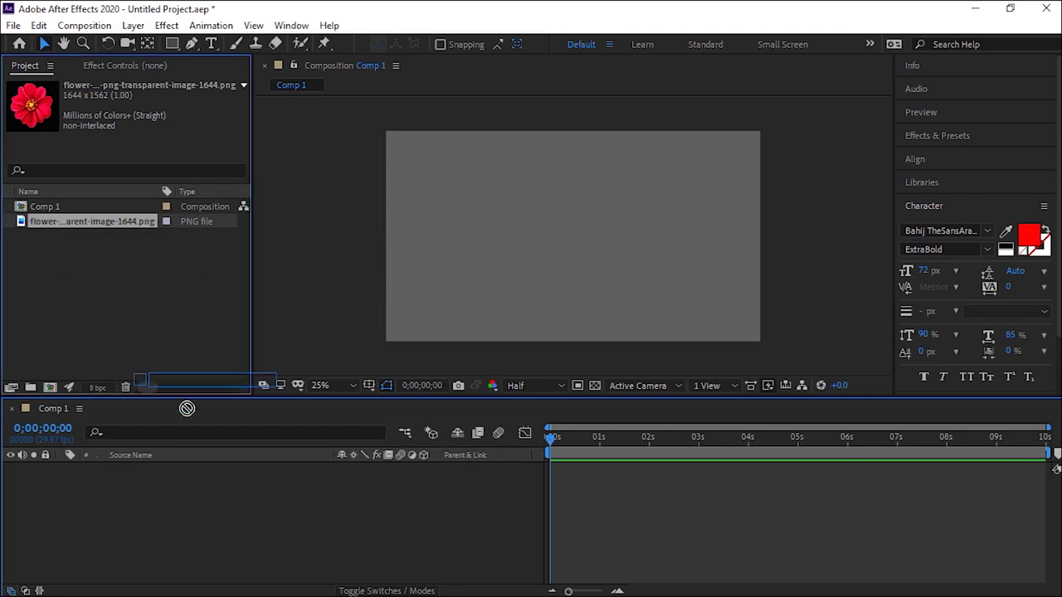
{"action": "left_click_drag", "start_coordinate": [53, 226], "coordinate": [186, 481]}
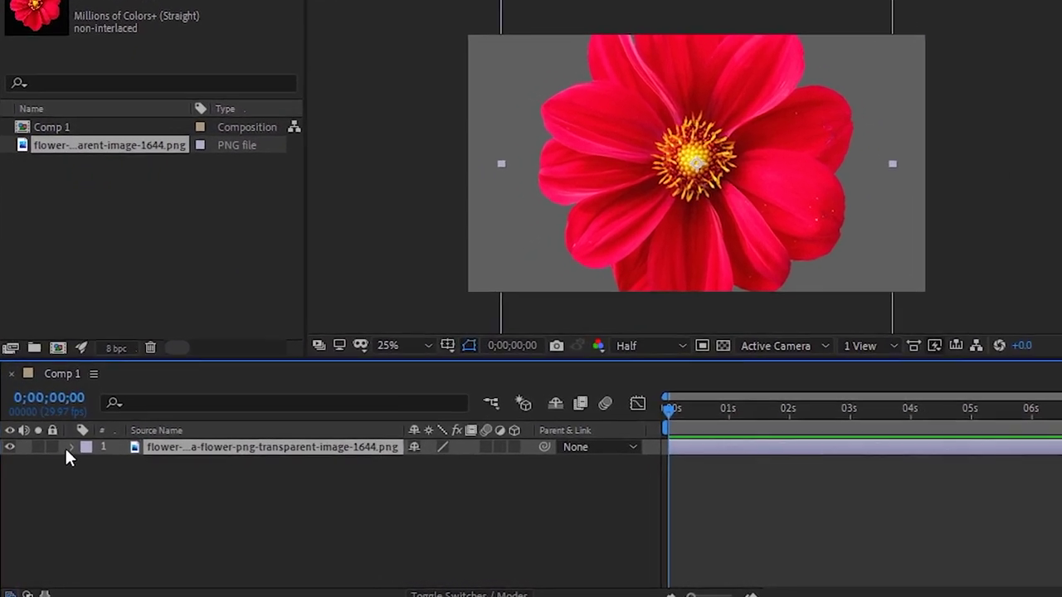
Step: Set the flower layer's Scale to 22% and collapse its properties
{"action": "left_click", "coordinate": [68, 448]}
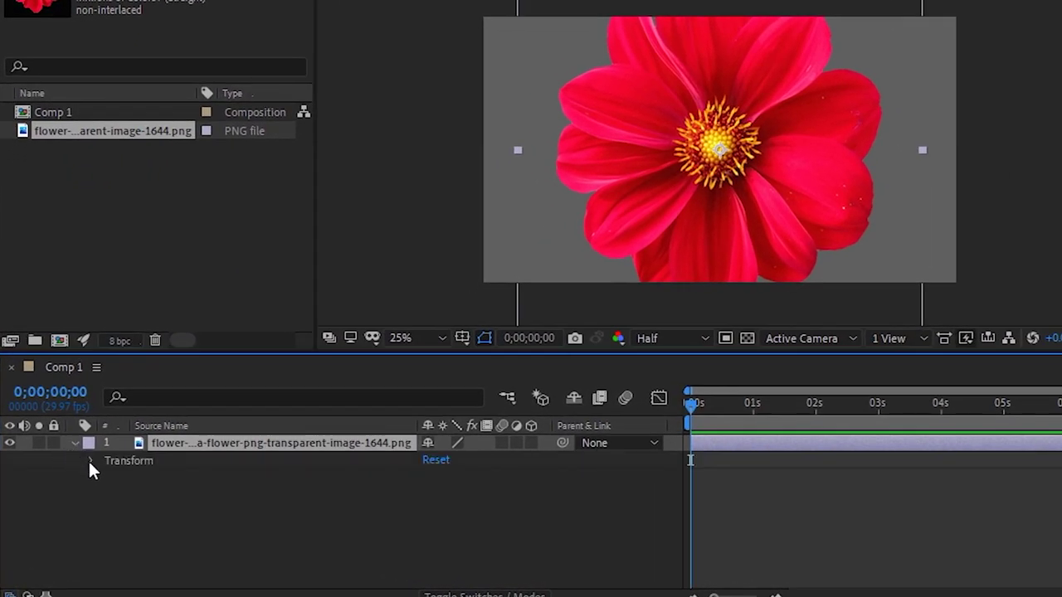
{"action": "left_click", "coordinate": [91, 460]}
{"action": "left_click", "coordinate": [451, 510]}
{"action": "type", "text": "22"}
{"action": "key", "text": "Return"}
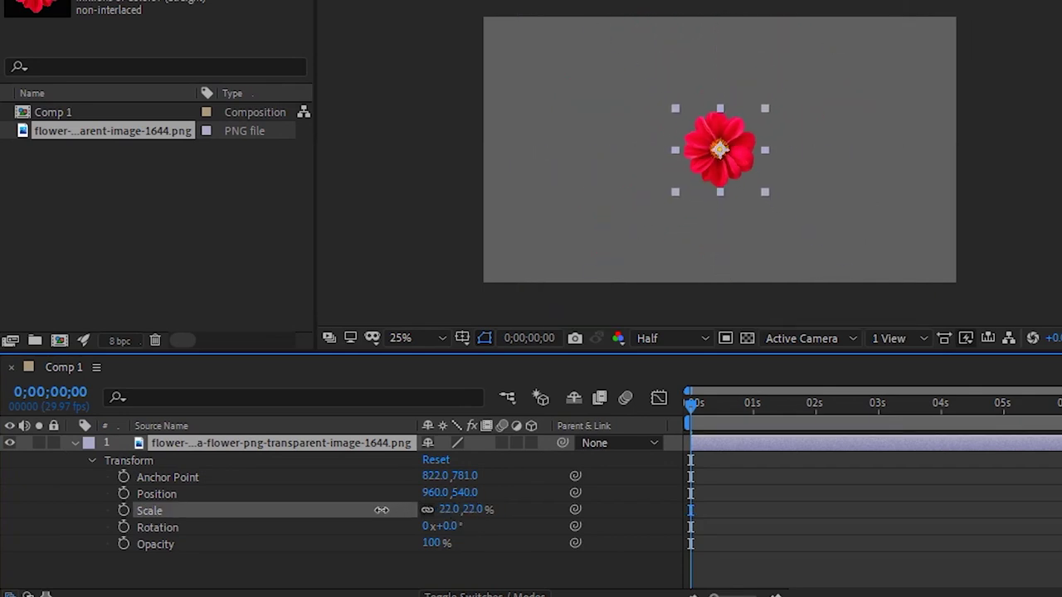
{"action": "key", "text": "Return"}
{"action": "left_click", "coordinate": [73, 443]}
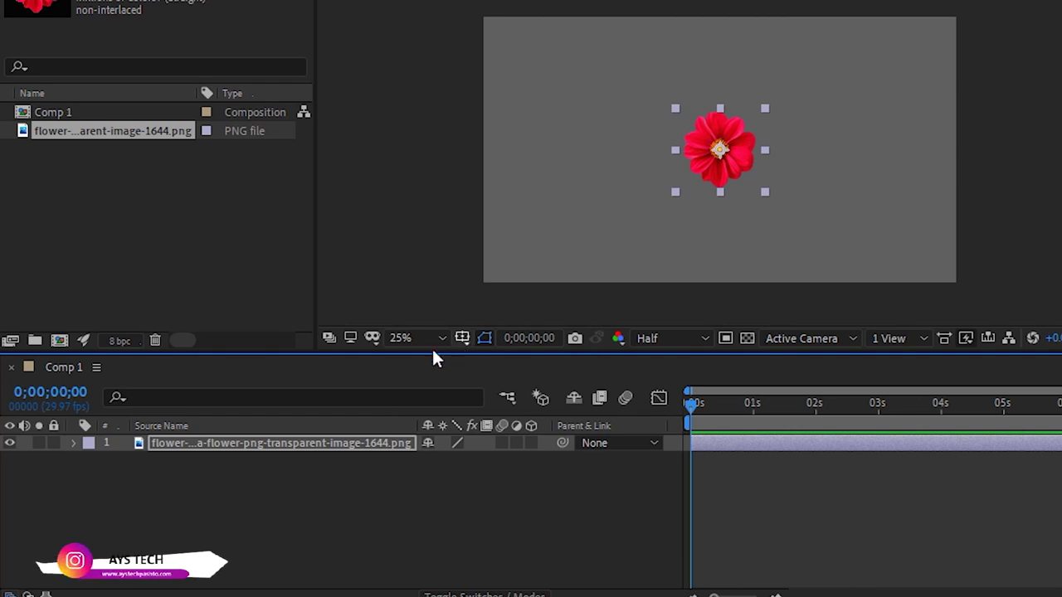
{"action": "left_click", "coordinate": [75, 443]}
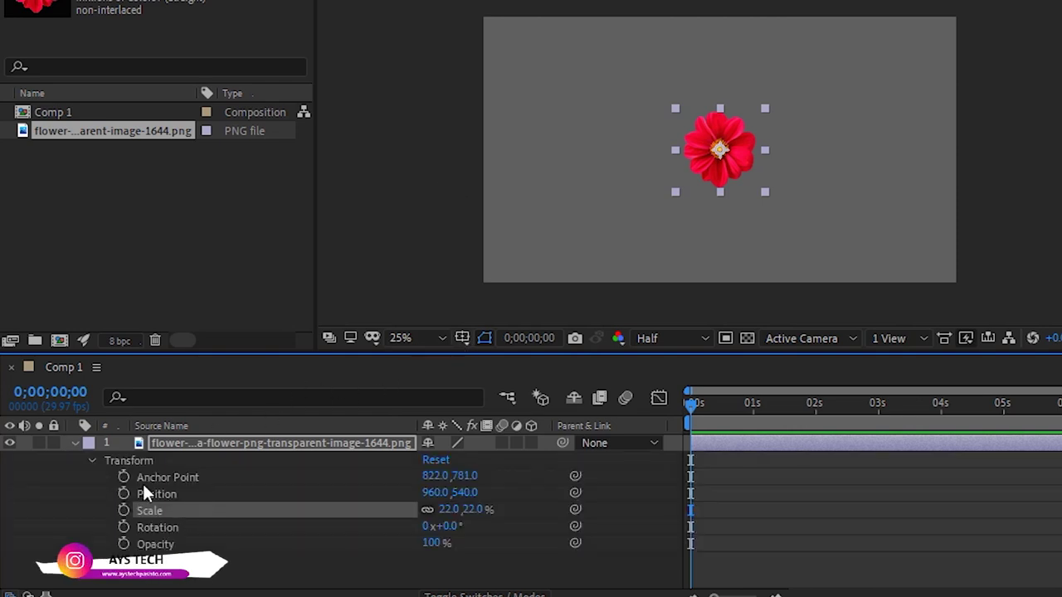
{"action": "key", "text": "F2"}
{"action": "left_click", "coordinate": [75, 442]}
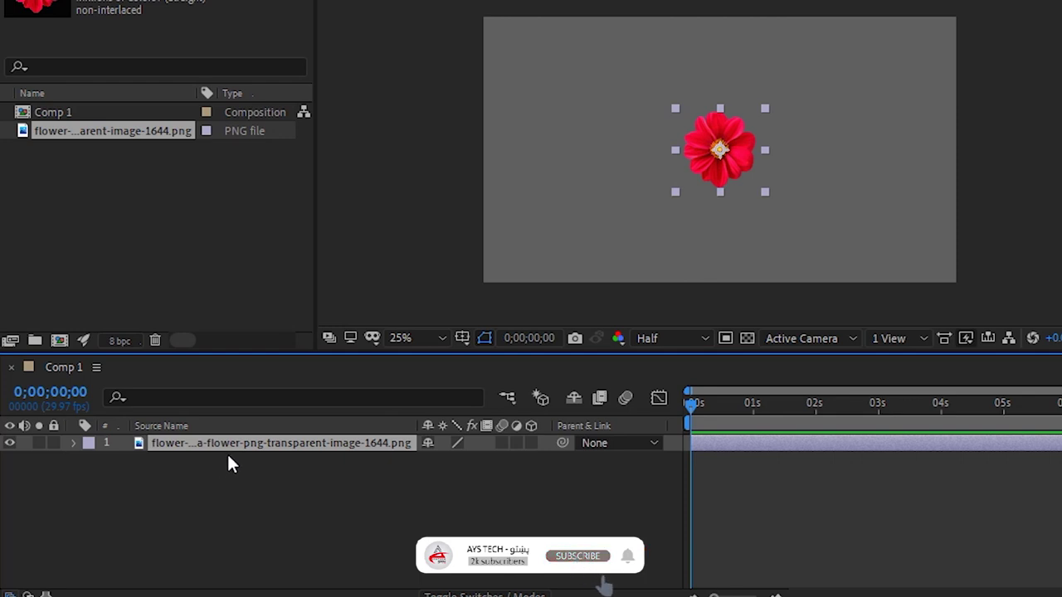
Step: Show Position and drag the flower to 160.0, 172.0 in the top-left corner
{"action": "key", "text": "p"}
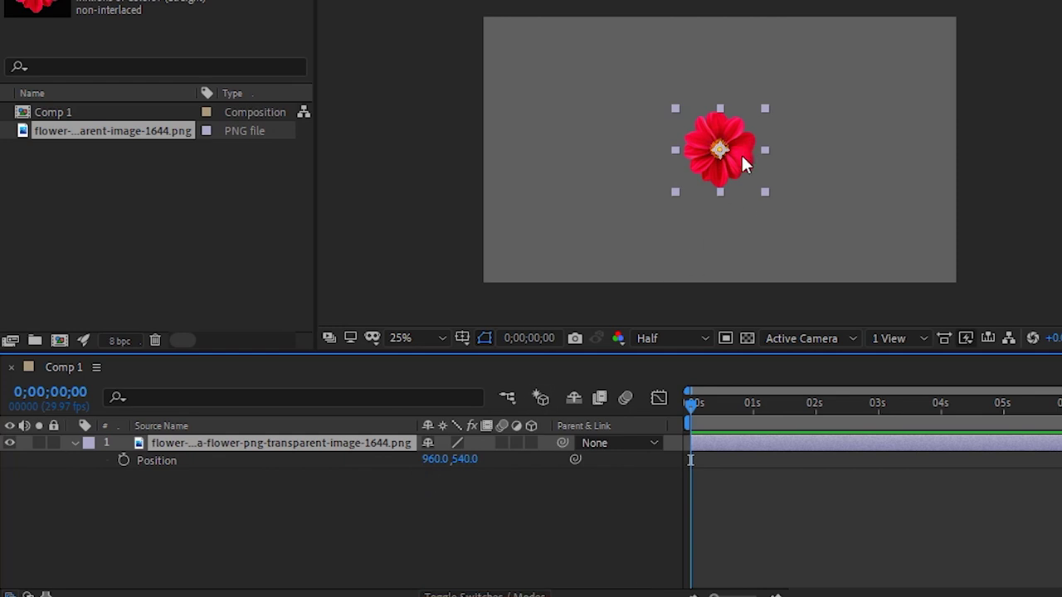
{"action": "mouse_move", "coordinate": [743, 158]}
{"action": "left_mouse_down"}
{"action": "mouse_move", "coordinate": [560, 83]}
{"action": "mouse_move", "coordinate": [541, 65]}
{"action": "left_mouse_up"}
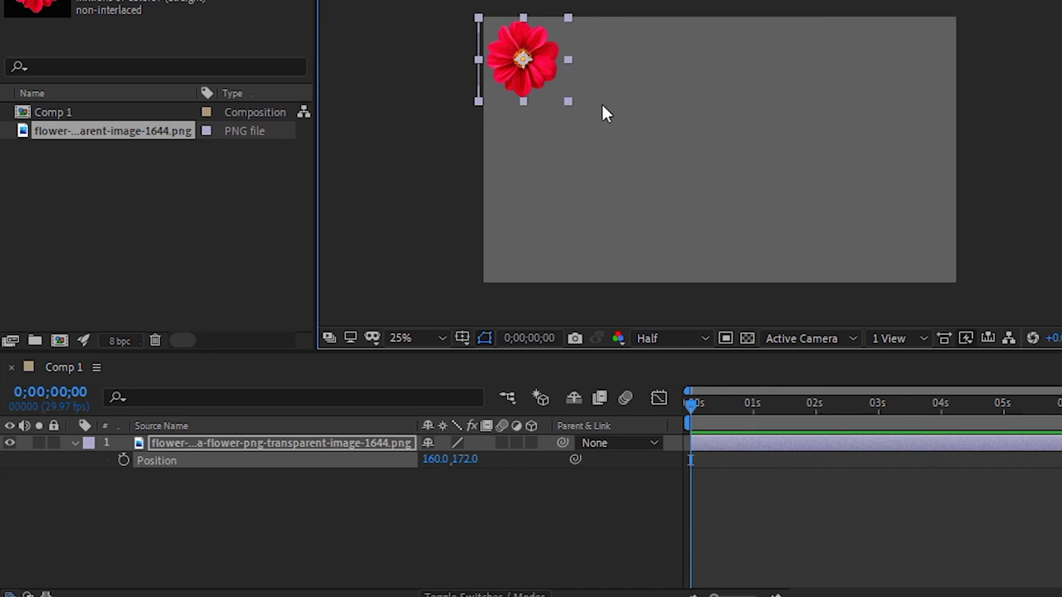
Step: Keyframe Position at 0s and 1s, moving the flower from top-left to bottom-right
{"action": "left_click", "coordinate": [124, 460]}
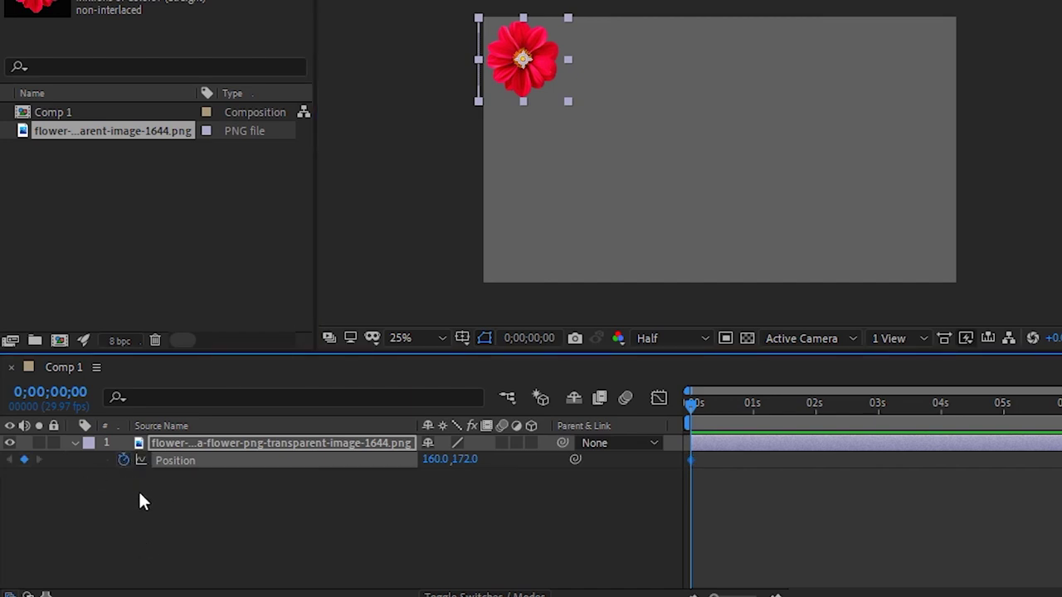
{"action": "left_click_drag", "start_coordinate": [691, 406], "coordinate": [754, 414]}
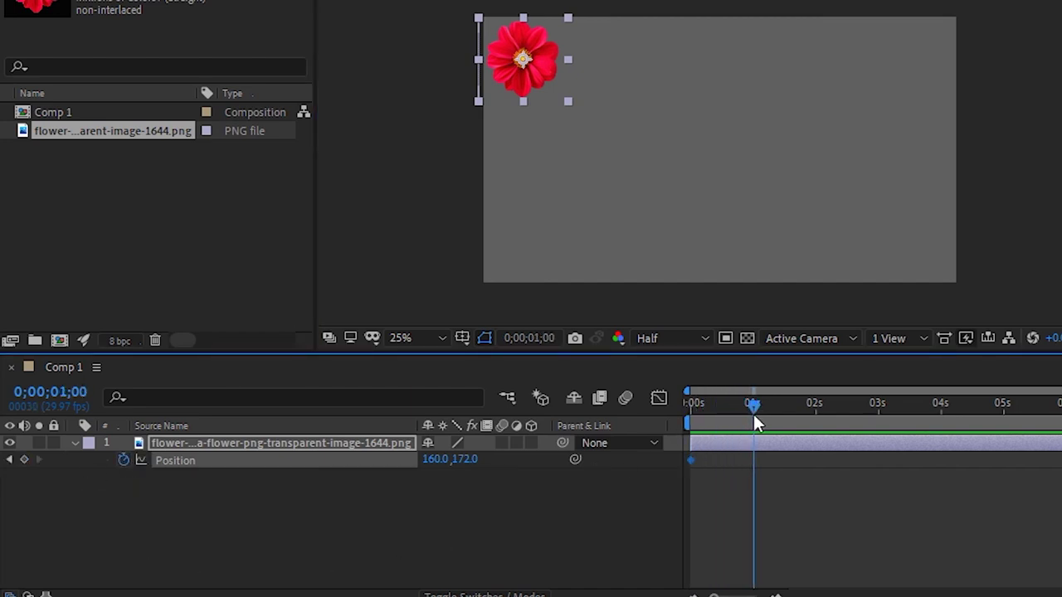
{"action": "mouse_move", "coordinate": [537, 66]}
{"action": "left_mouse_down"}
{"action": "mouse_move", "coordinate": [782, 227]}
{"action": "mouse_move", "coordinate": [873, 260]}
{"action": "mouse_move", "coordinate": [919, 251]}
{"action": "left_mouse_up"}
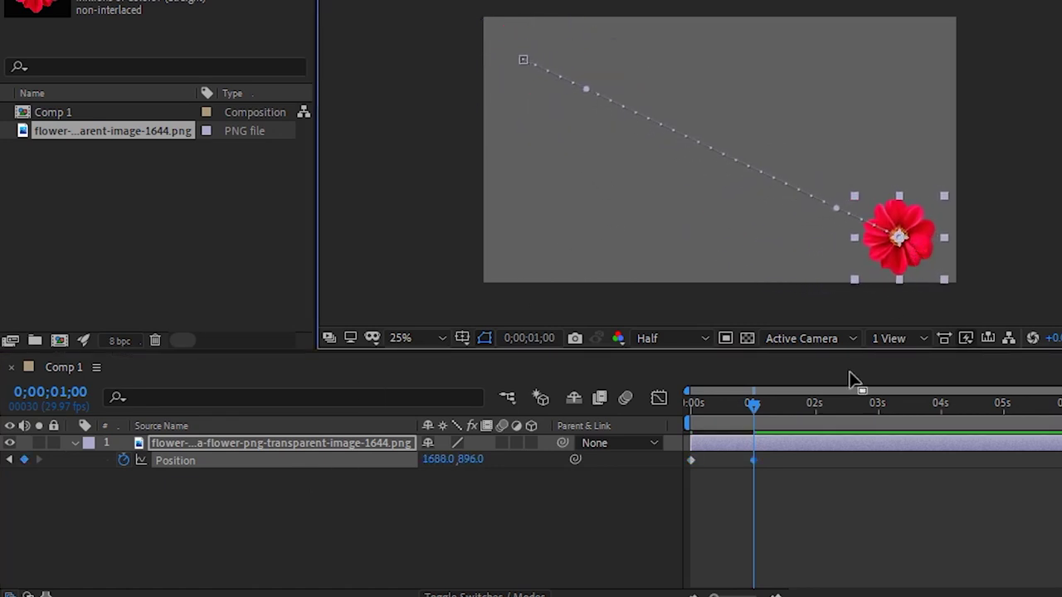
Step: Preview the diagonal flower motion from the start, then view the comp at full size
{"action": "left_click_drag", "start_coordinate": [750, 415], "coordinate": [672, 420]}
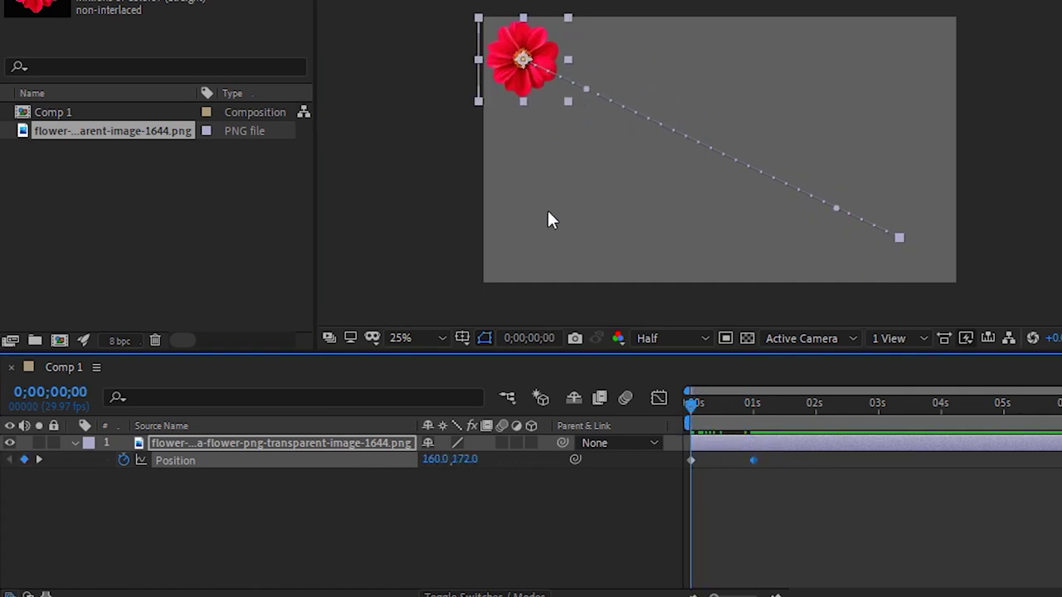
{"action": "key", "text": "space"}
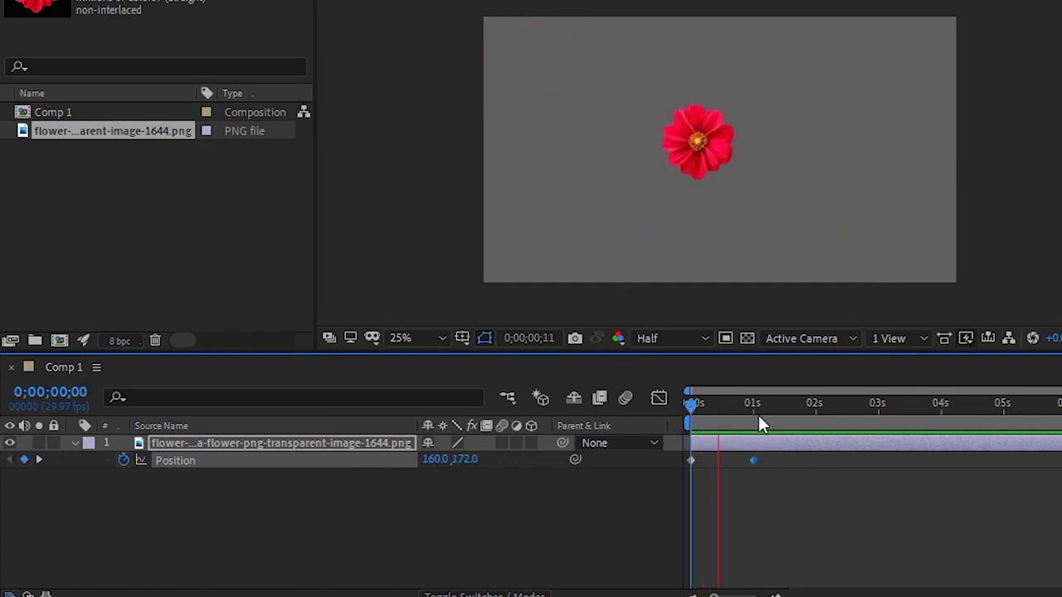
{"action": "left_click", "coordinate": [758, 415]}
{"action": "left_click_drag", "start_coordinate": [751, 403], "coordinate": [676, 407]}
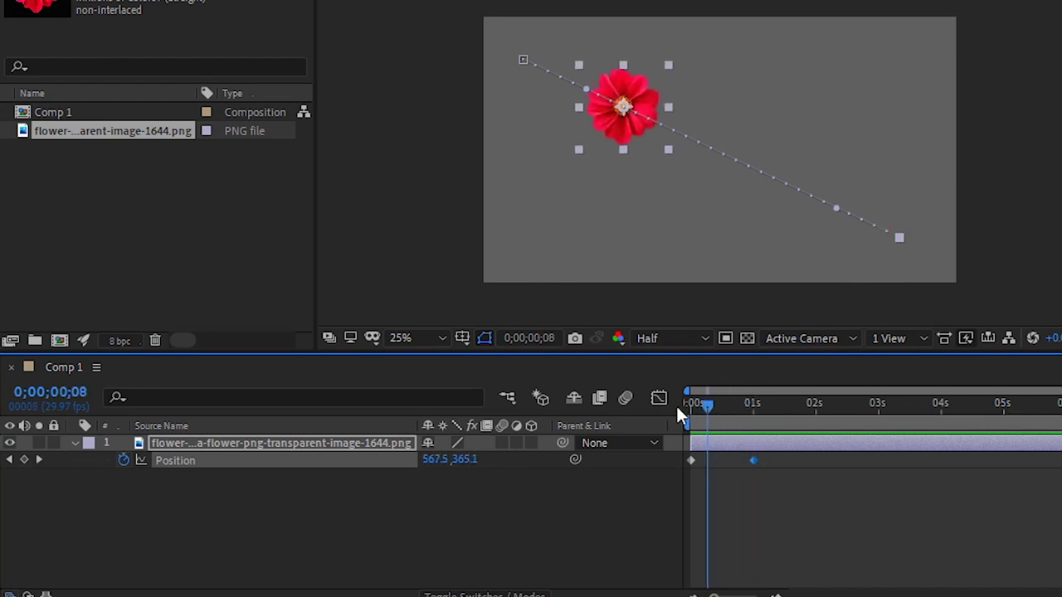
{"action": "key", "text": "space"}
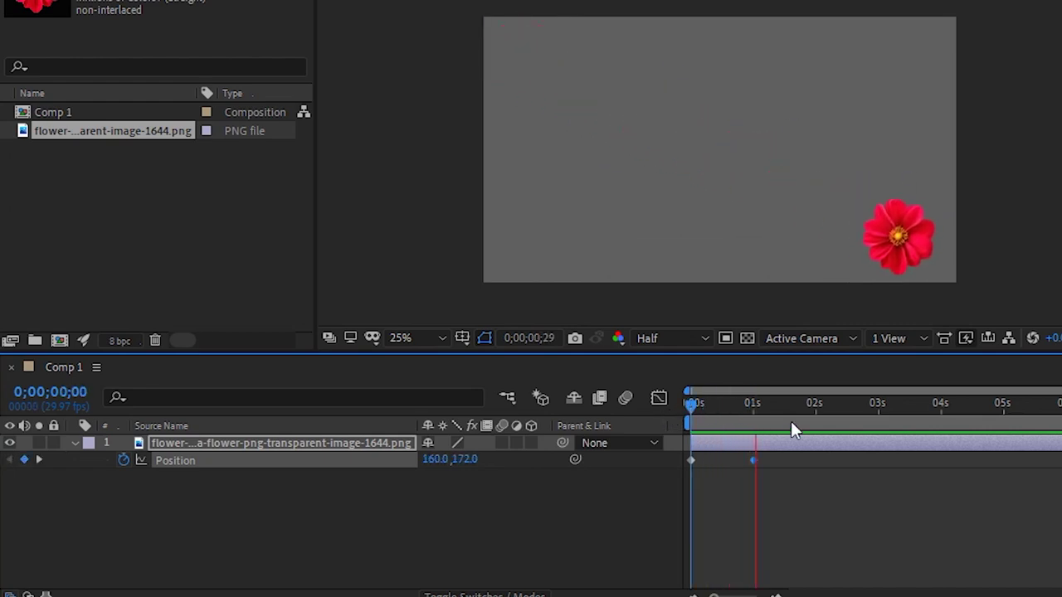
{"action": "key", "text": "space"}
{"action": "left_click_drag", "start_coordinate": [758, 407], "coordinate": [652, 417]}
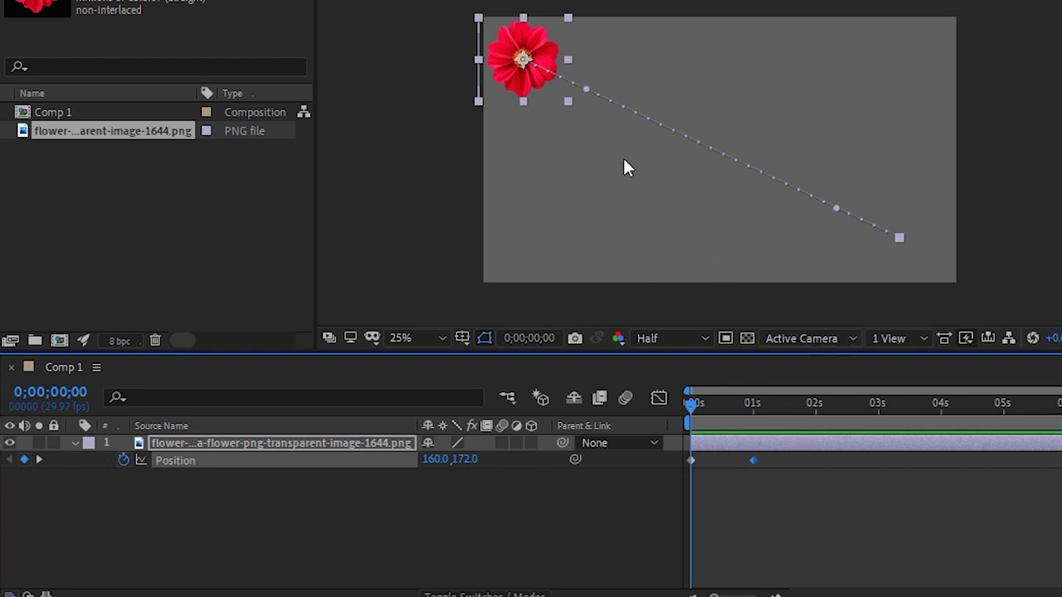
{"action": "key", "text": "slash"}
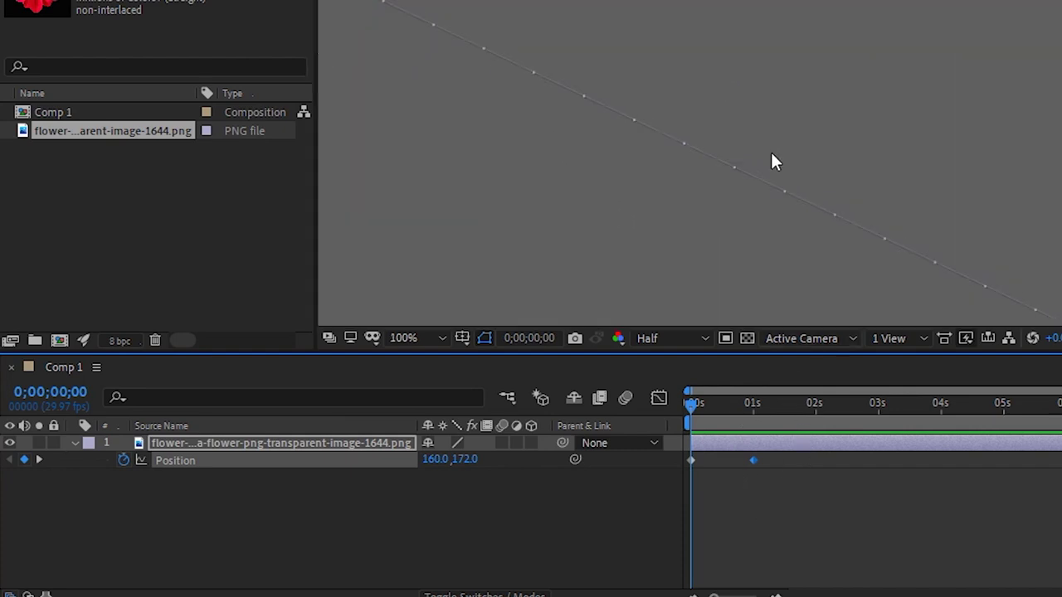
Step: Drag the end Position keyframe from 1s to about 4s (0;00;04;02)
{"action": "scroll", "coordinate": [893, 239], "scroll_direction": "down", "scroll_amount": 2}
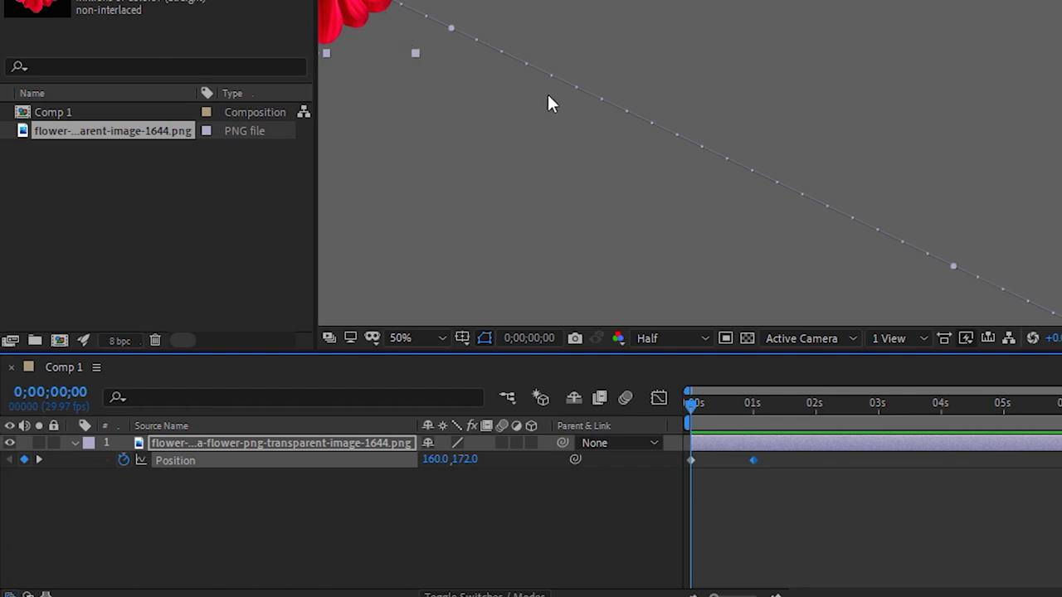
{"action": "scroll", "coordinate": [630, 141], "scroll_direction": "down", "scroll_amount": 2}
{"action": "scroll", "coordinate": [709, 145], "scroll_direction": "up", "scroll_amount": 2}
{"action": "scroll", "coordinate": [594, 96], "scroll_direction": "down", "scroll_amount": 2}
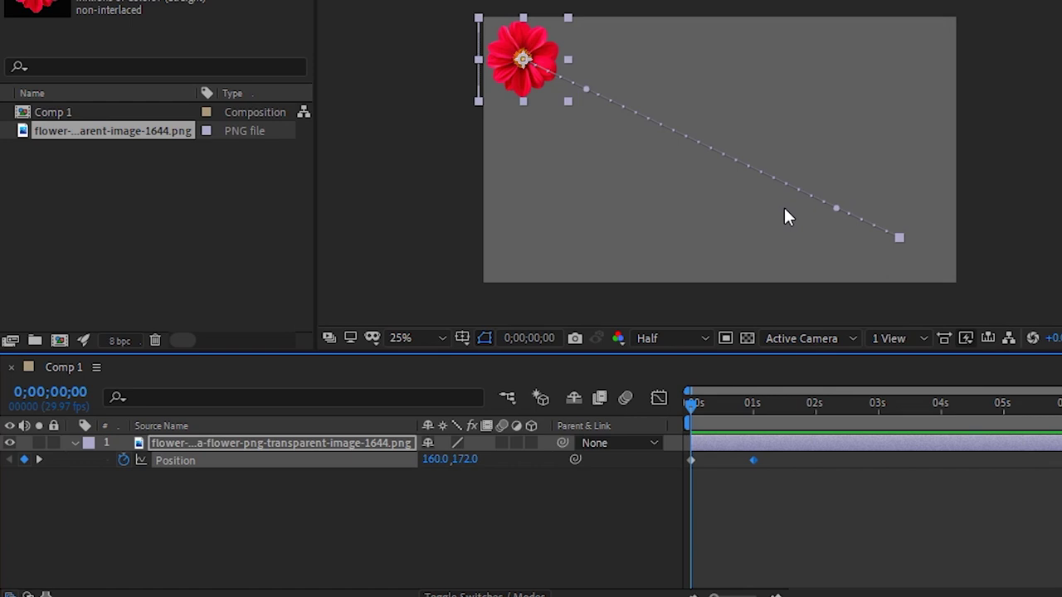
{"action": "scroll", "coordinate": [785, 210], "scroll_direction": "up", "scroll_amount": 2}
{"action": "scroll", "coordinate": [786, 216], "scroll_direction": "down", "scroll_amount": 2}
{"action": "mouse_move", "coordinate": [757, 467]}
{"action": "mouse_move", "coordinate": [755, 461]}
{"action": "left_mouse_down"}
{"action": "mouse_move", "coordinate": [741, 477]}
{"action": "mouse_move", "coordinate": [952, 463]}
{"action": "left_mouse_up"}
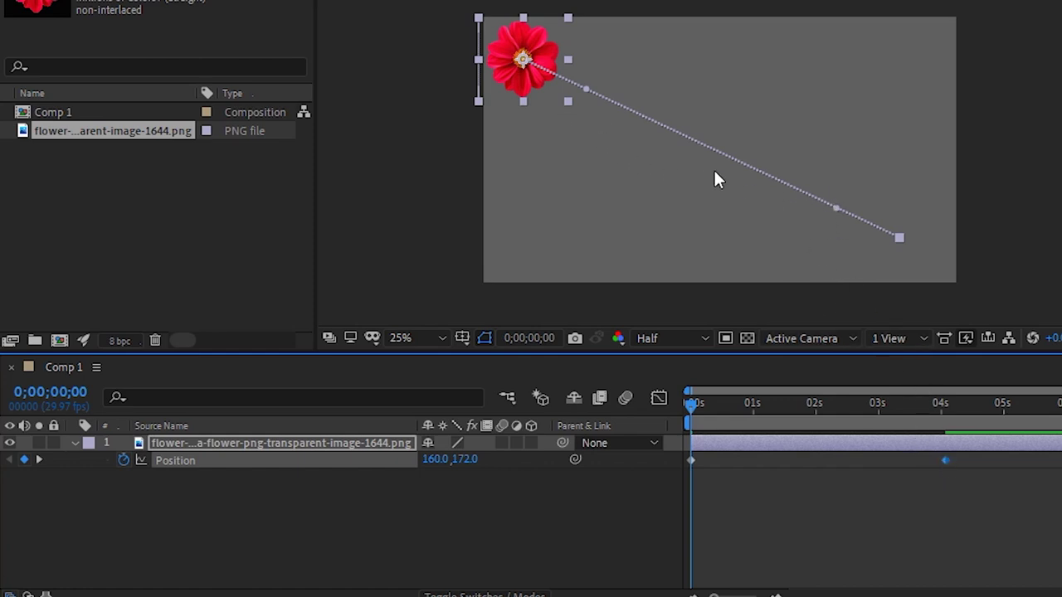
Step: Adjust the end keyframe's timing around 4 seconds and preview the slow motion
{"action": "key", "text": "slash"}
{"action": "left_click_drag", "start_coordinate": [945, 462], "coordinate": [813, 466]}
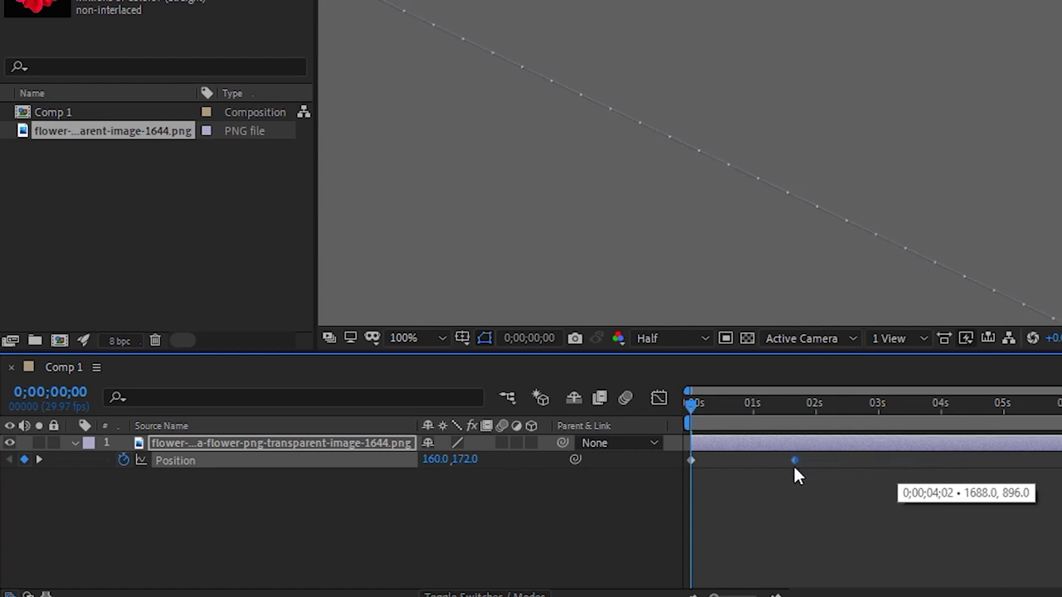
{"action": "left_click_drag", "start_coordinate": [813, 466], "coordinate": [950, 450]}
{"action": "left_click_drag", "start_coordinate": [951, 453], "coordinate": [959, 453]}
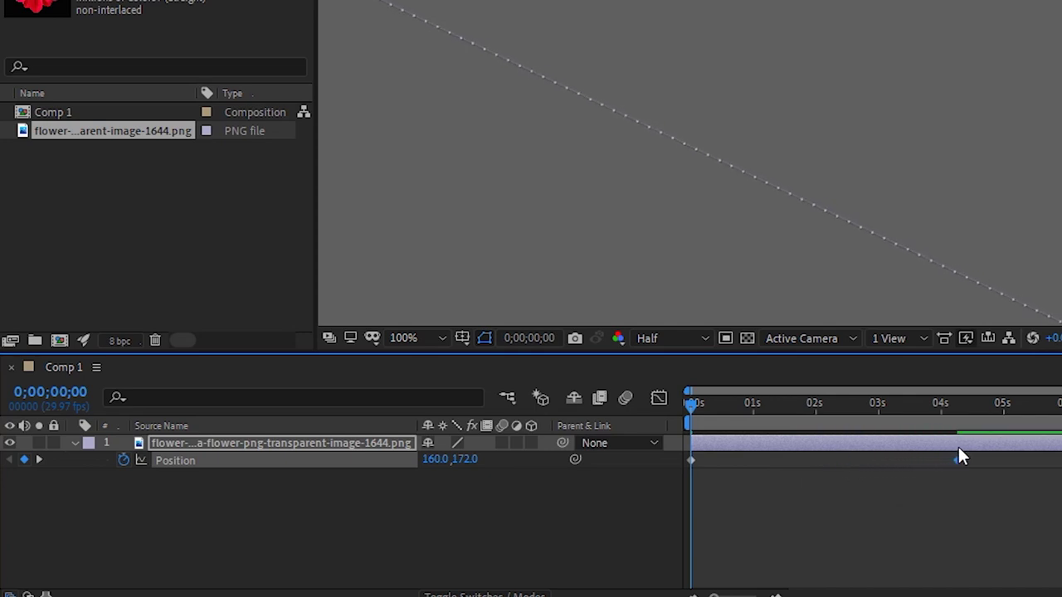
{"action": "scroll", "coordinate": [718, 218], "scroll_direction": "down", "scroll_amount": 2}
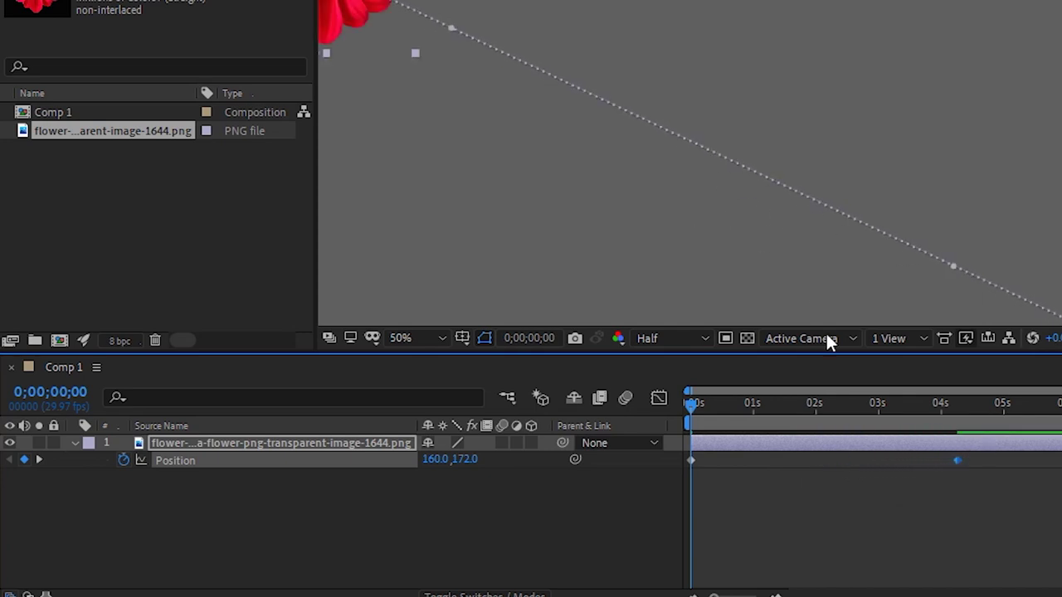
{"action": "scroll", "coordinate": [614, 162], "scroll_direction": "down", "scroll_amount": 2}
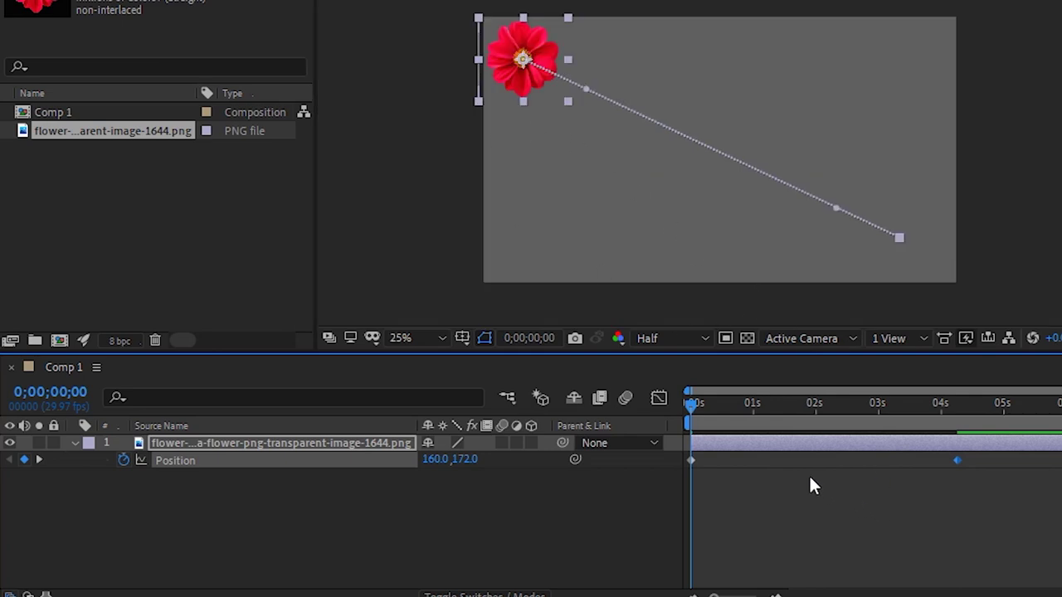
{"action": "key", "text": "space"}
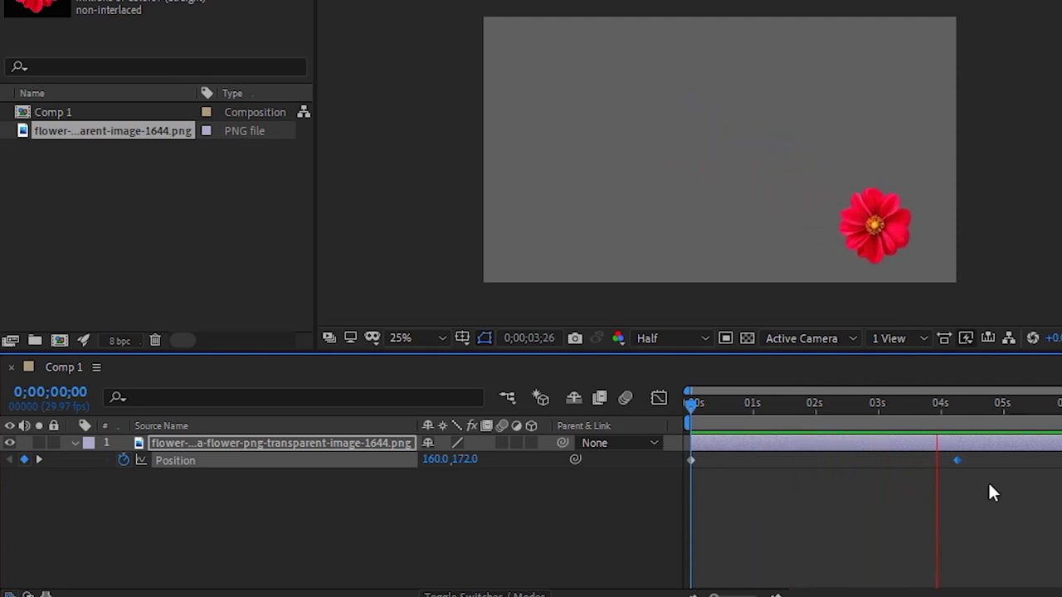
{"action": "key", "text": "space"}
Step: Move the end Position keyframe back to just before 1s and preview from frame 0
{"action": "left_click_drag", "start_coordinate": [958, 462], "coordinate": [744, 490]}
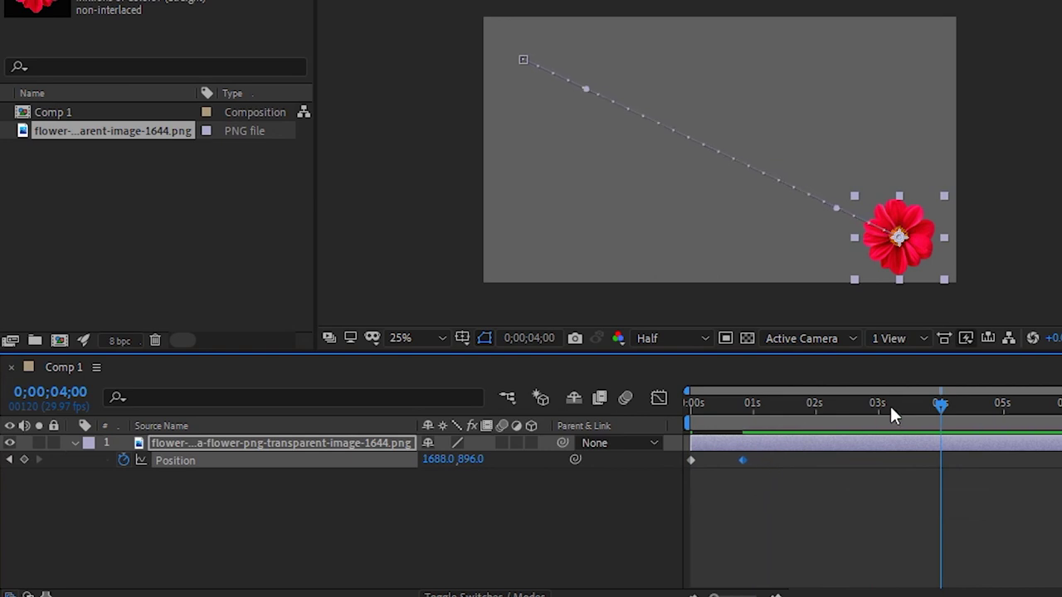
{"action": "left_click_drag", "start_coordinate": [940, 407], "coordinate": [662, 442]}
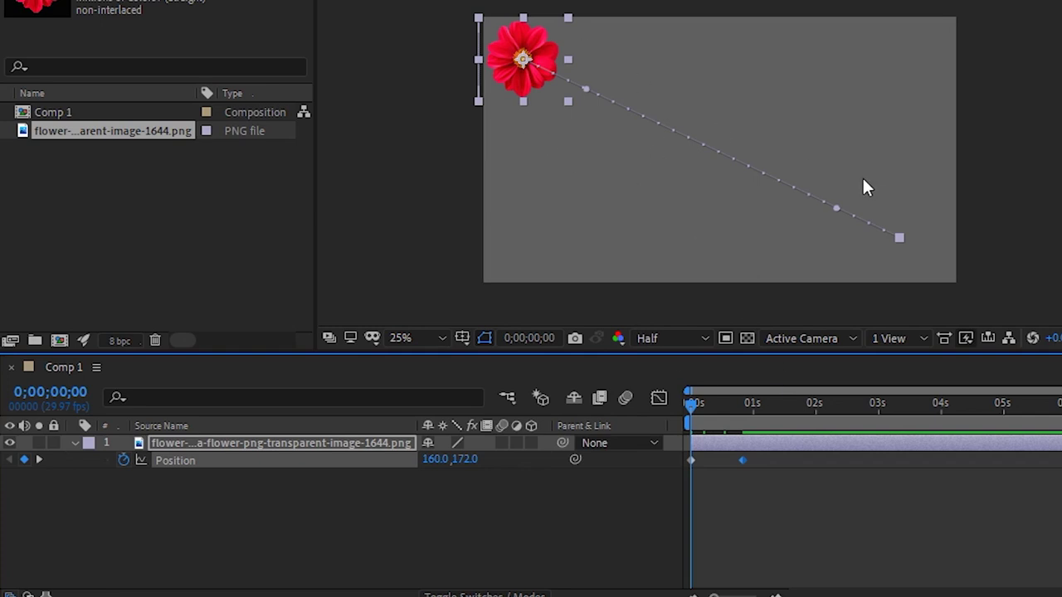
{"action": "key", "text": "space"}
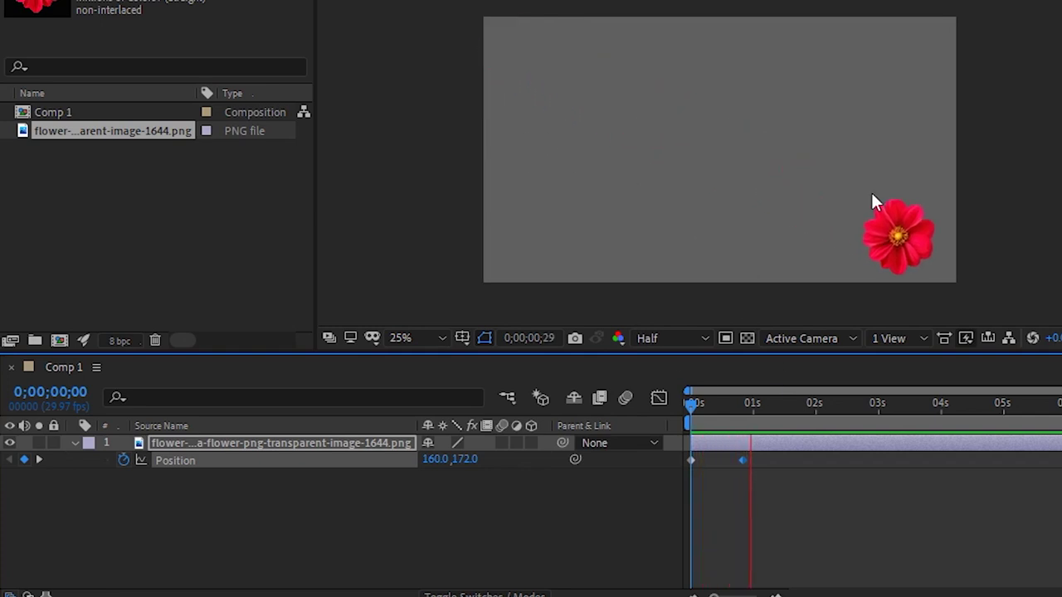
{"action": "key", "text": "space"}
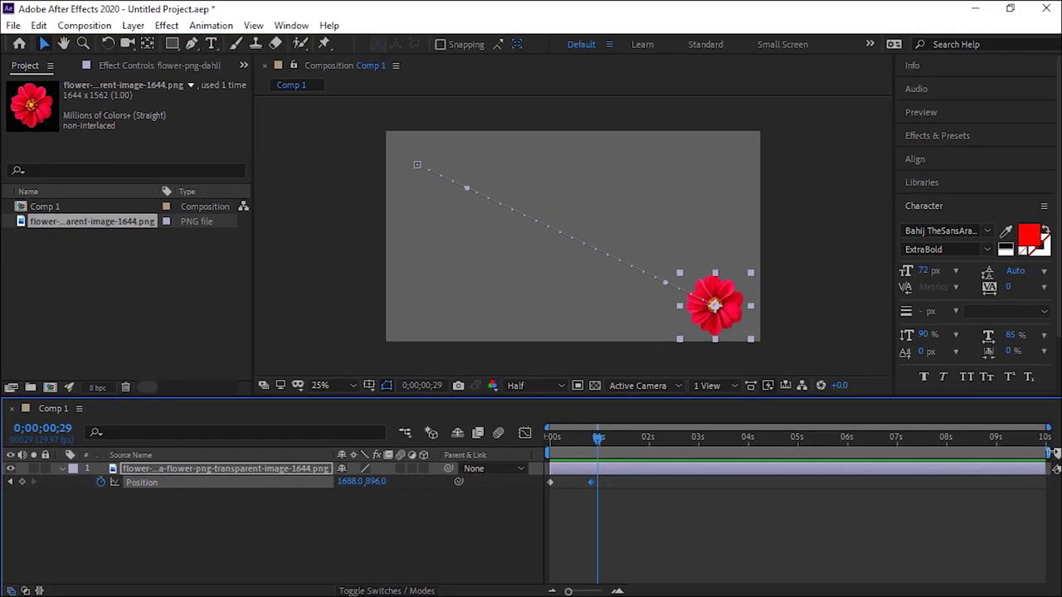
Step: Shorten the work area to end near 1 second and return to the first frame
{"action": "left_click", "coordinate": [1039, 452]}
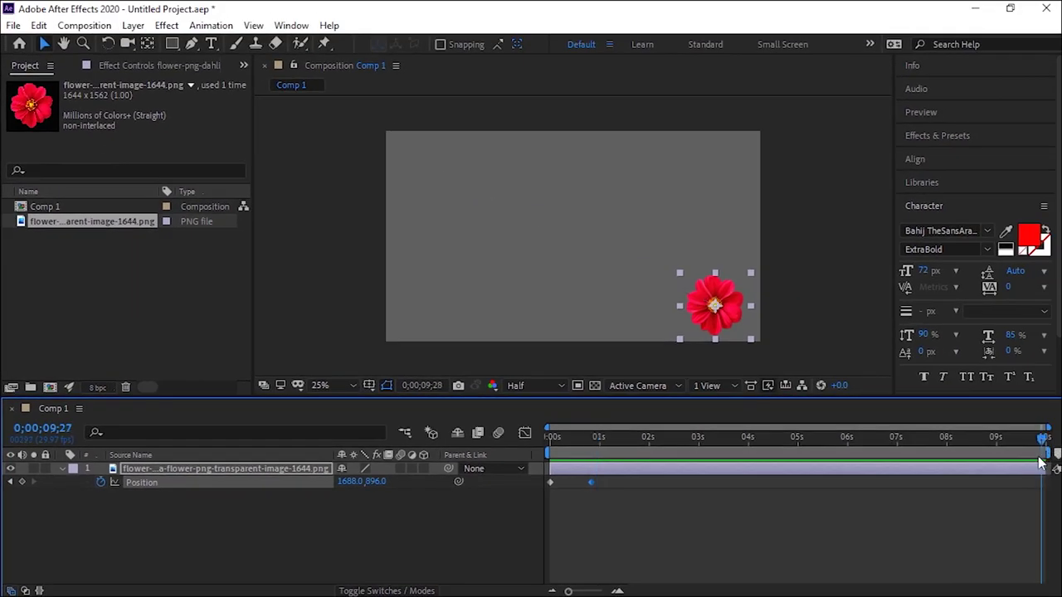
{"action": "left_click_drag", "start_coordinate": [1048, 452], "coordinate": [610, 473]}
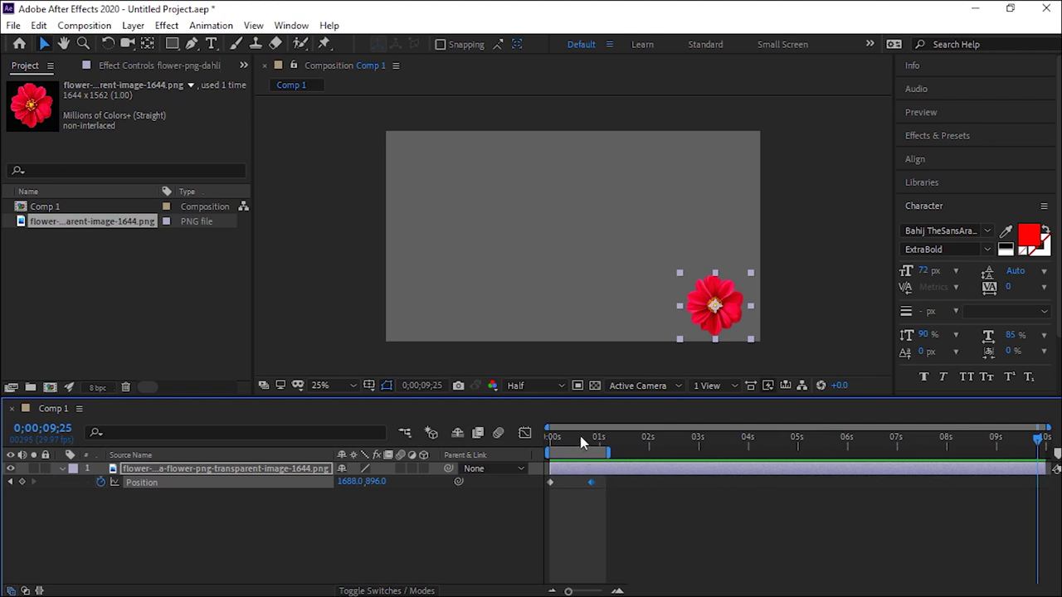
{"action": "key", "text": "Home"}
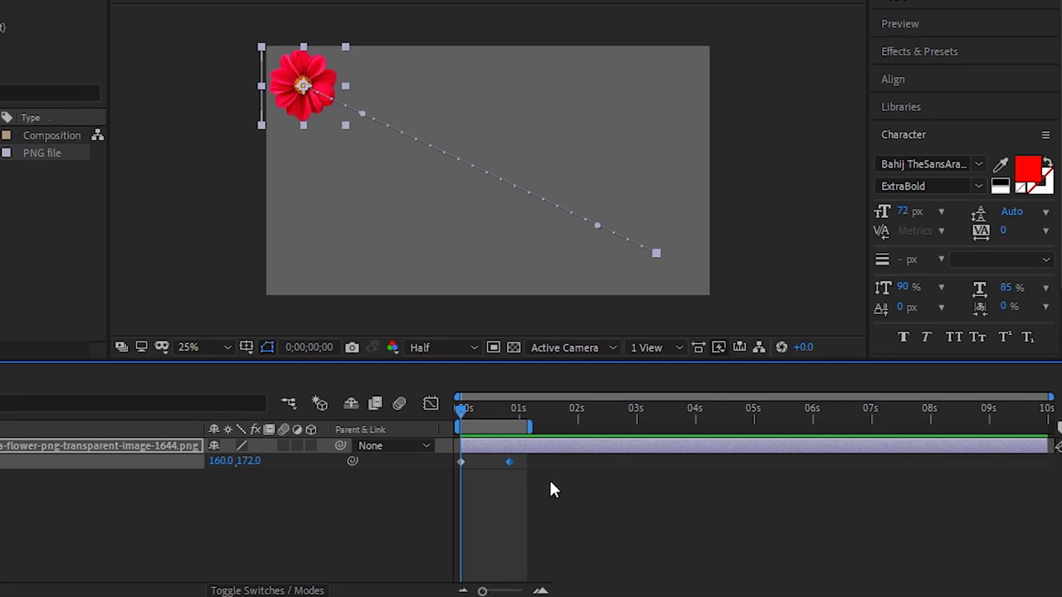
Step: Zoom the timeline between single-frame and 5-frame increments to inspect the keyframes
{"action": "scroll", "coordinate": [549, 490], "scroll_direction": "up", "scroll_amount": 5, "text": "alt"}
{"action": "scroll", "coordinate": [549, 492], "scroll_direction": "up", "scroll_amount": 3, "text": "alt"}
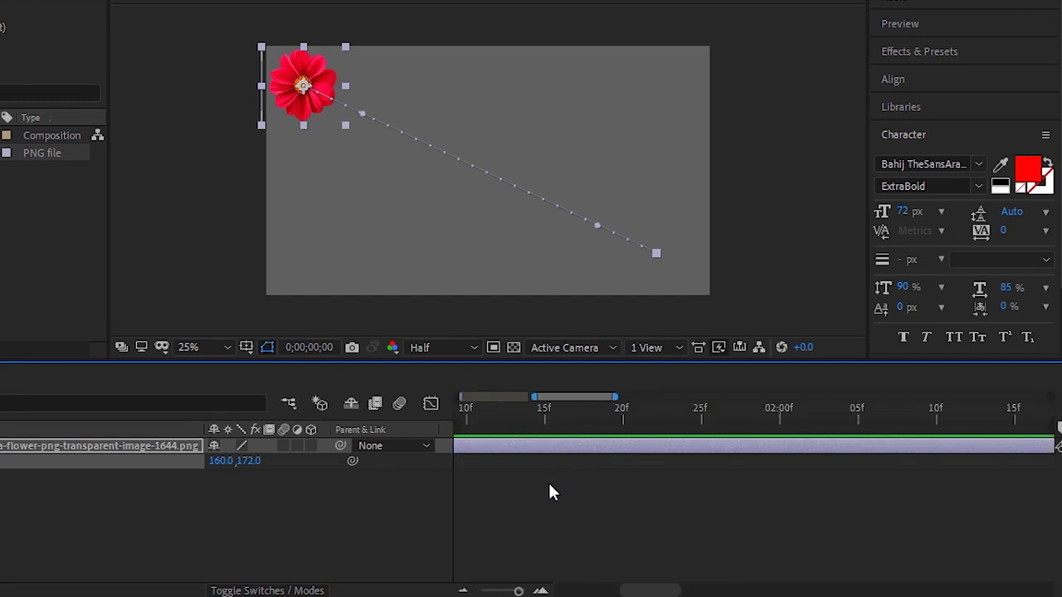
{"action": "scroll", "coordinate": [550, 492], "scroll_direction": "up", "scroll_amount": 2, "text": "alt"}
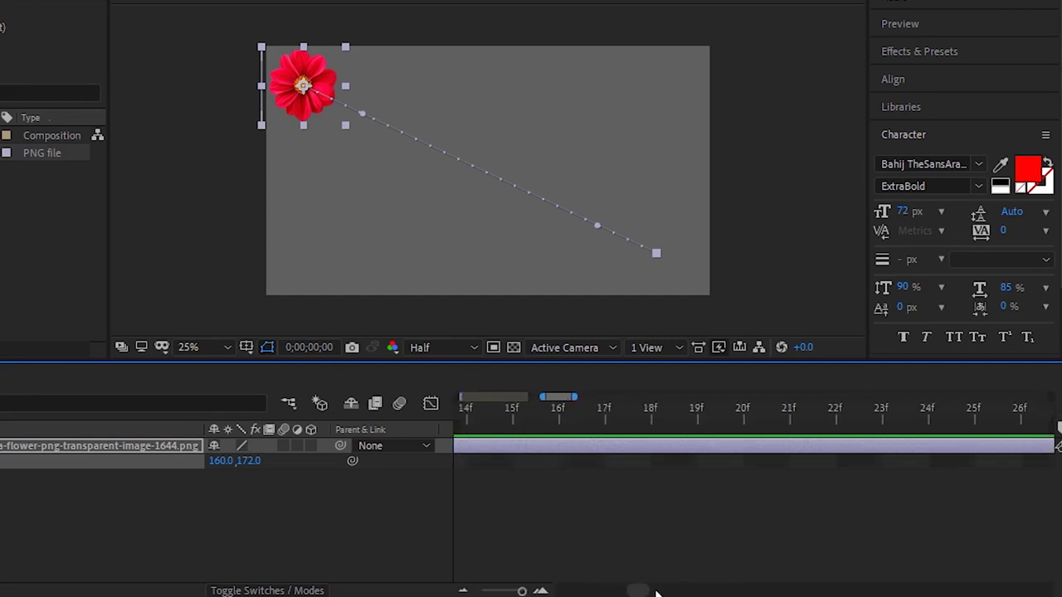
{"action": "left_click_drag", "start_coordinate": [639, 591], "coordinate": [565, 591]}
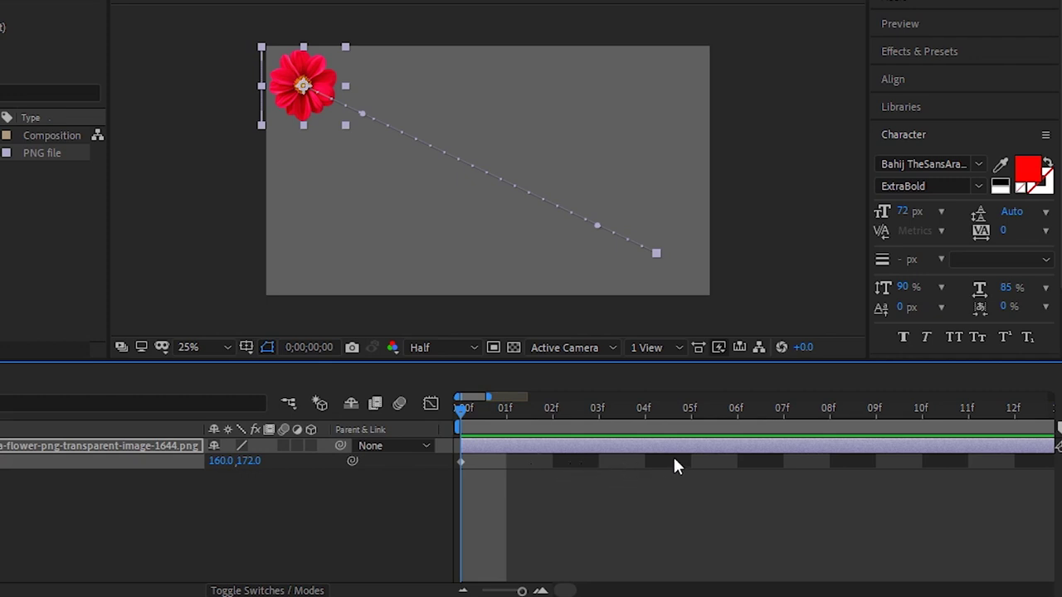
{"action": "key", "text": "minus"}
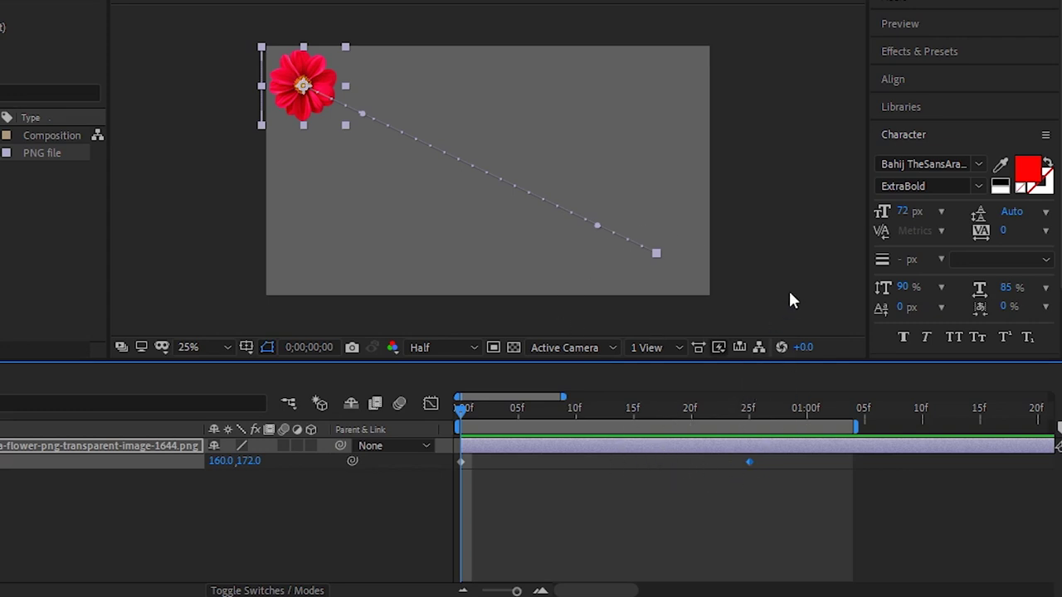
{"action": "key", "text": "equal"}
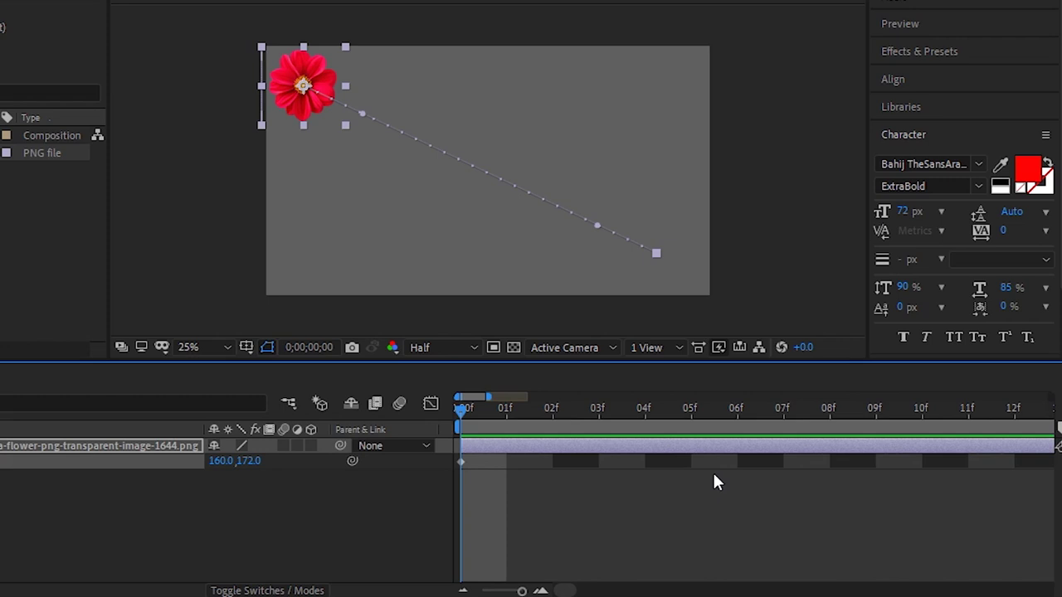
{"action": "key", "text": "minus"}
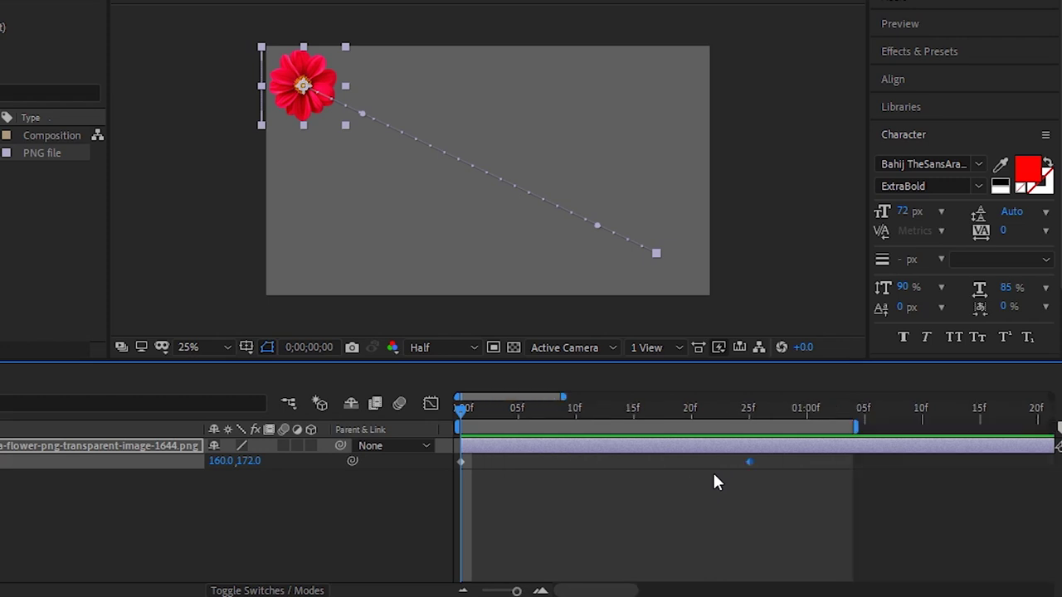
{"action": "key", "text": "minus"}
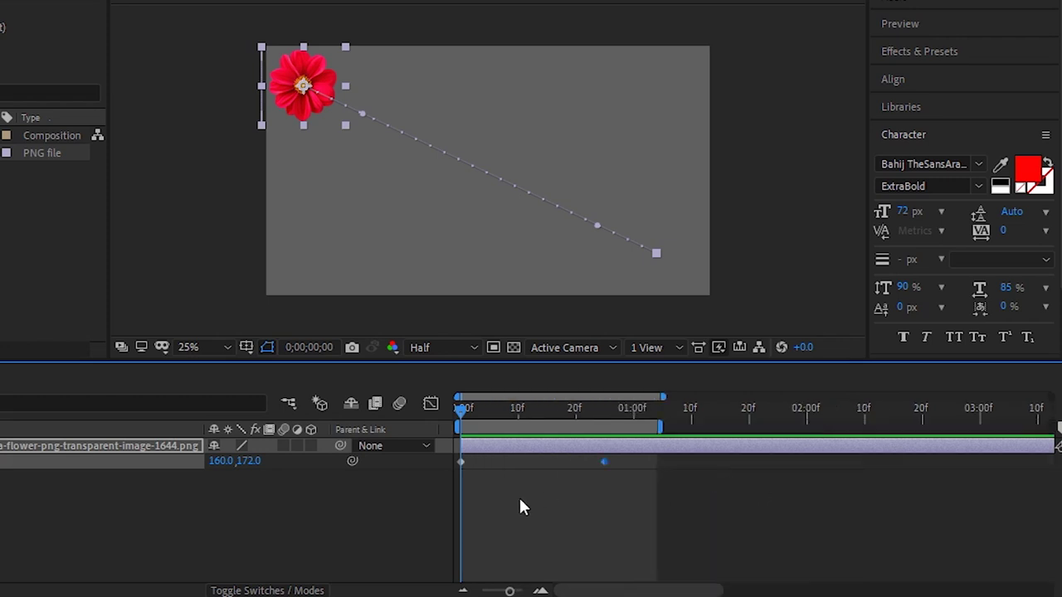
Step: Move the end Position keyframe to frame 13 and preview the faster motion
{"action": "mouse_move", "coordinate": [462, 407]}
{"action": "left_mouse_down"}
{"action": "mouse_move", "coordinate": [564, 431]}
{"action": "mouse_move", "coordinate": [436, 433]}
{"action": "left_mouse_up"}
{"action": "left_click_drag", "start_coordinate": [604, 462], "coordinate": [534, 463]}
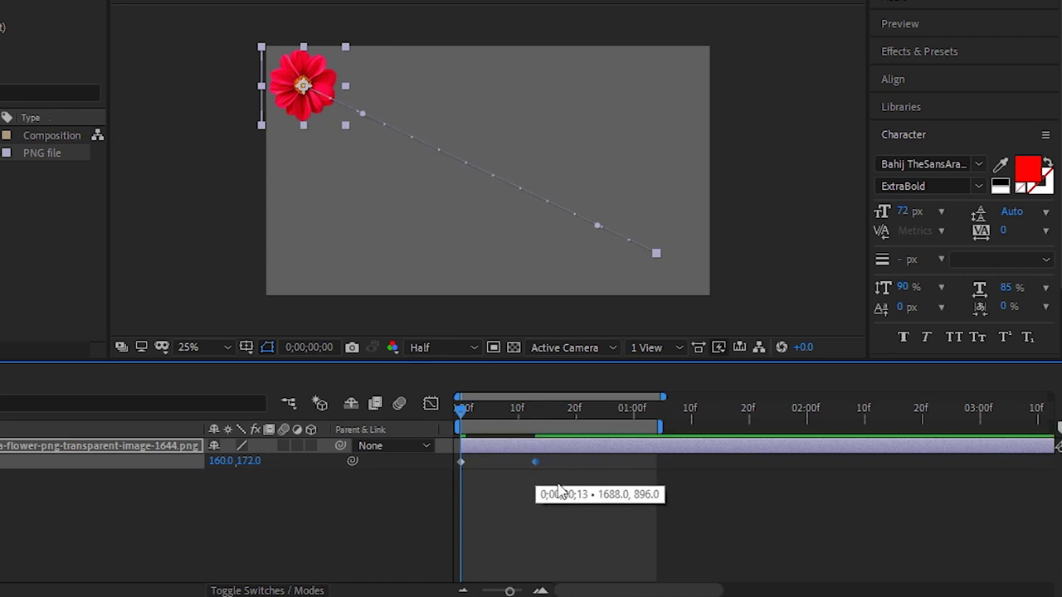
{"action": "key", "text": "space"}
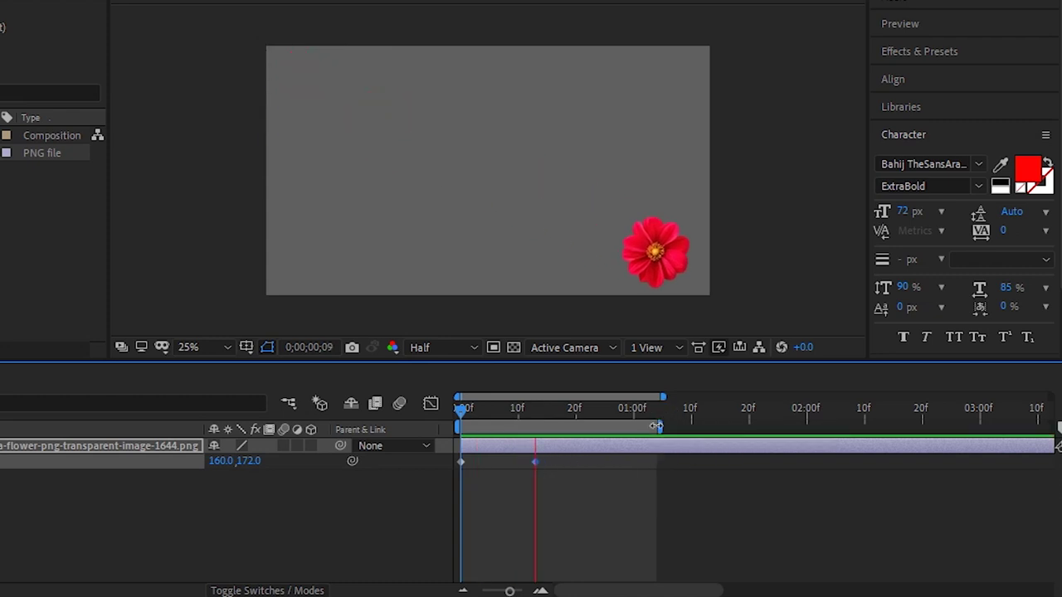
{"action": "key", "text": "space"}
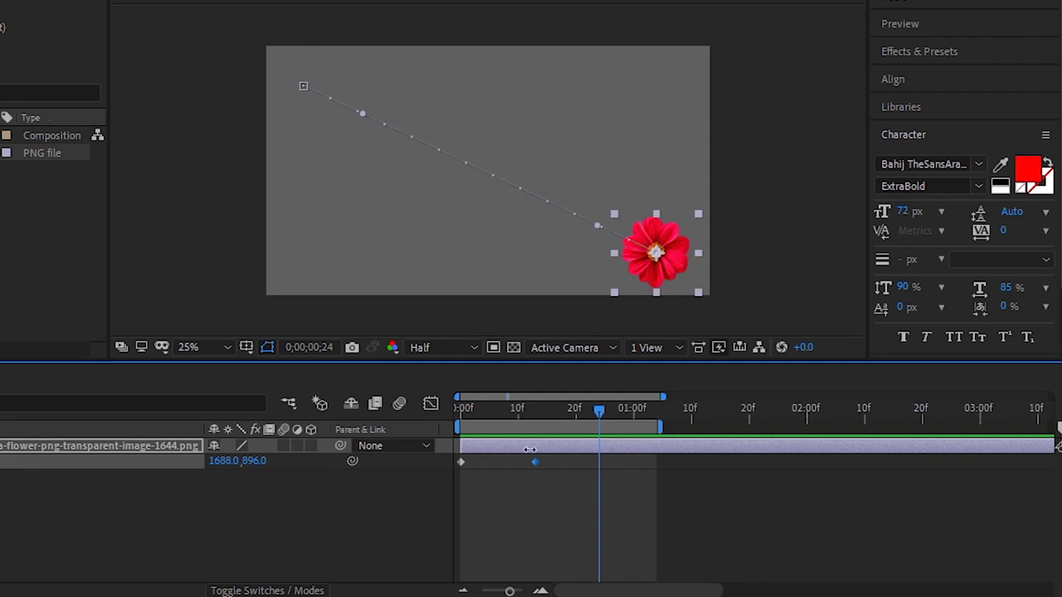
Step: Test the end keyframe at frame 29, restore frame 13, and end the work area near 18f
{"action": "left_click_drag", "start_coordinate": [535, 462], "coordinate": [627, 462]}
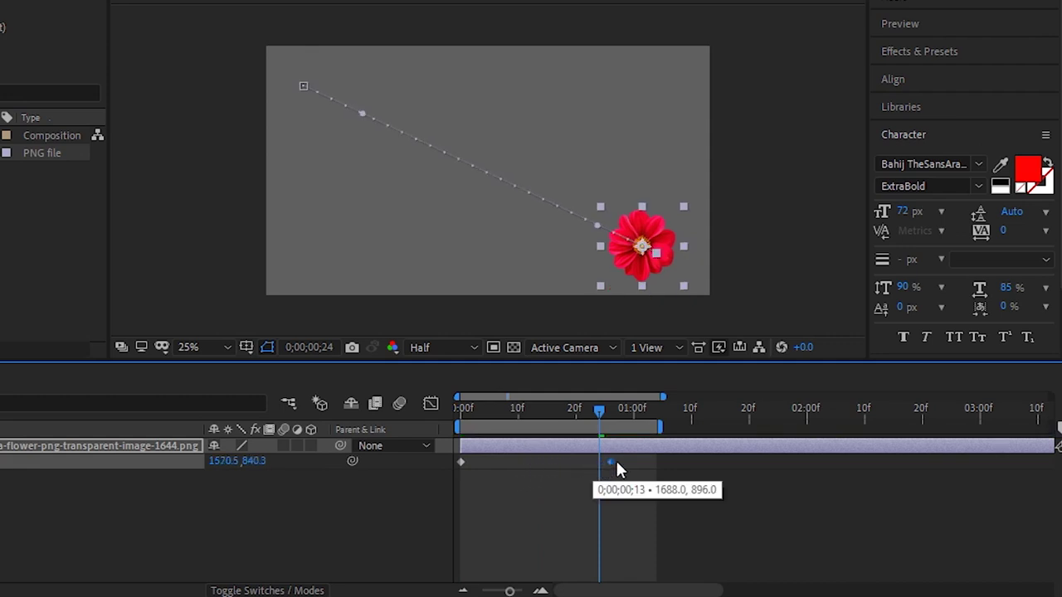
{"action": "key", "text": "space"}
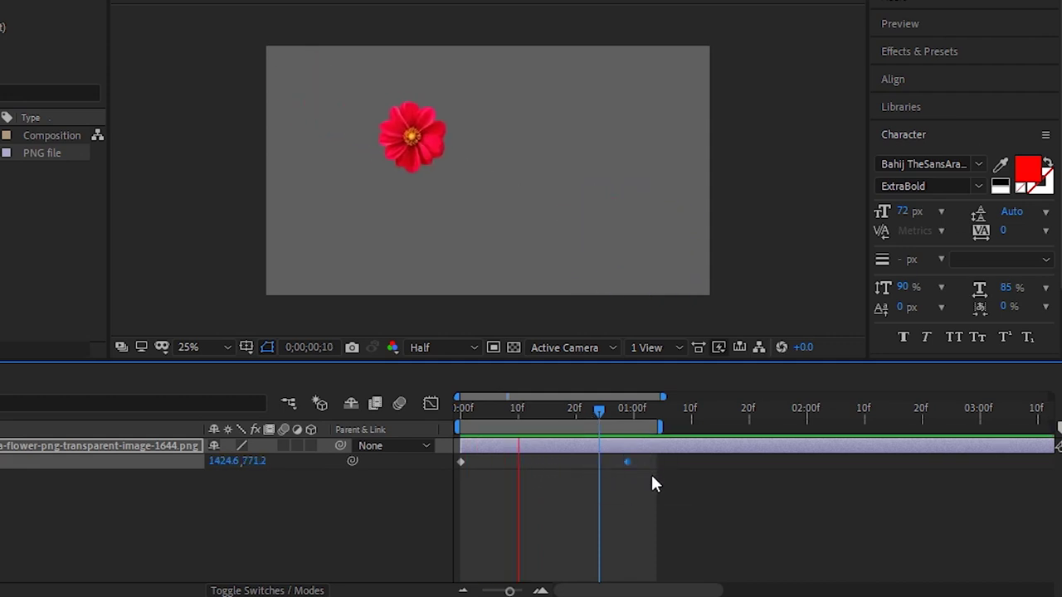
{"action": "key", "text": "space"}
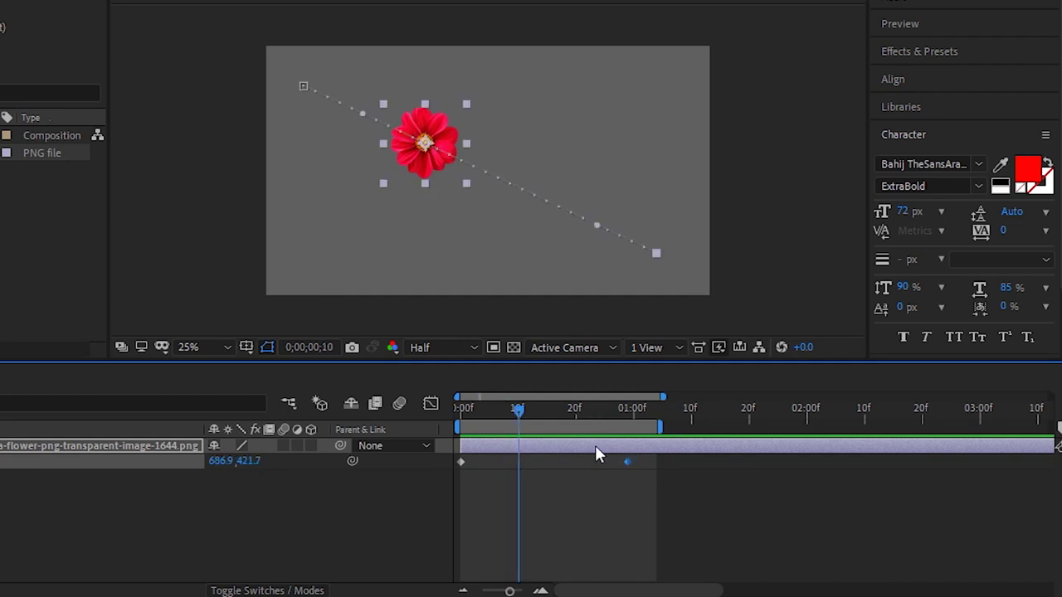
{"action": "left_click_drag", "start_coordinate": [628, 462], "coordinate": [535, 462]}
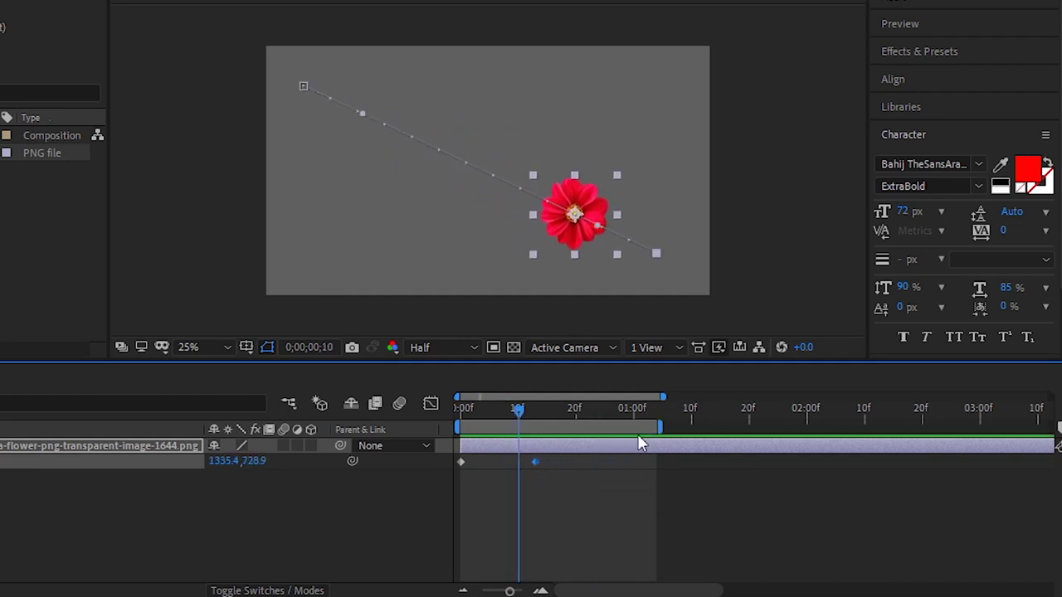
{"action": "left_click_drag", "start_coordinate": [661, 427], "coordinate": [449, 415]}
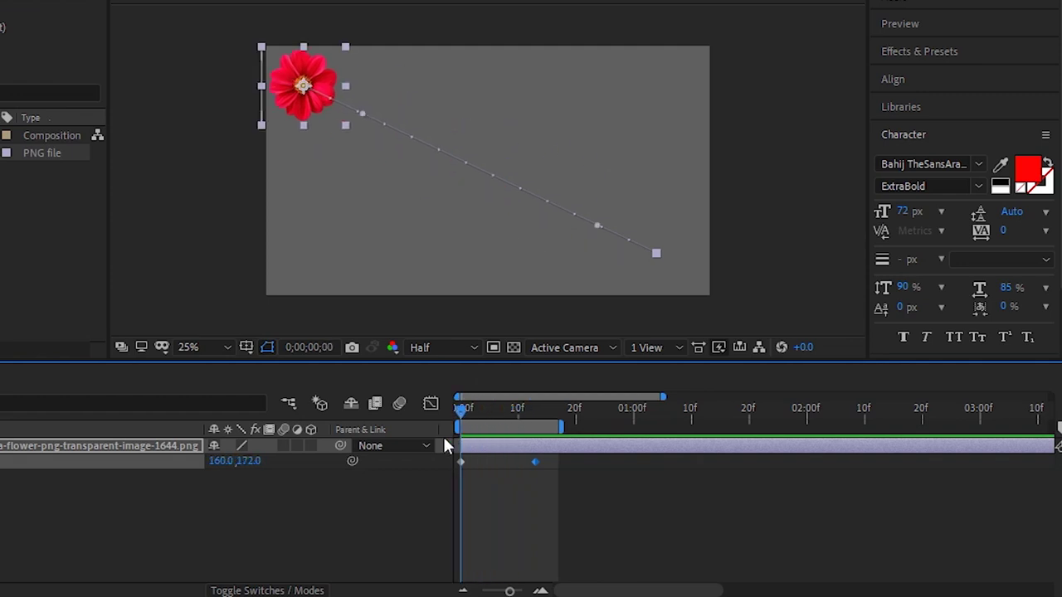
{"action": "key", "text": "space"}
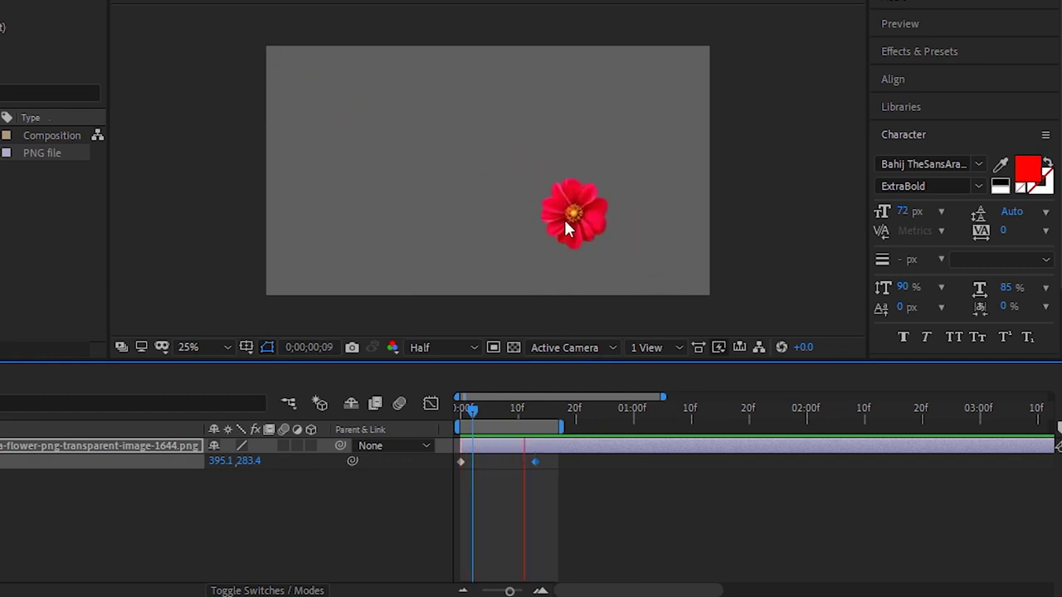
{"action": "key", "text": "space"}
{"action": "mouse_move", "coordinate": [549, 409]}
{"action": "left_mouse_down"}
{"action": "mouse_move", "coordinate": [438, 445]}
{"action": "mouse_move", "coordinate": [515, 446]}
{"action": "mouse_move", "coordinate": [461, 442]}
{"action": "left_mouse_up"}
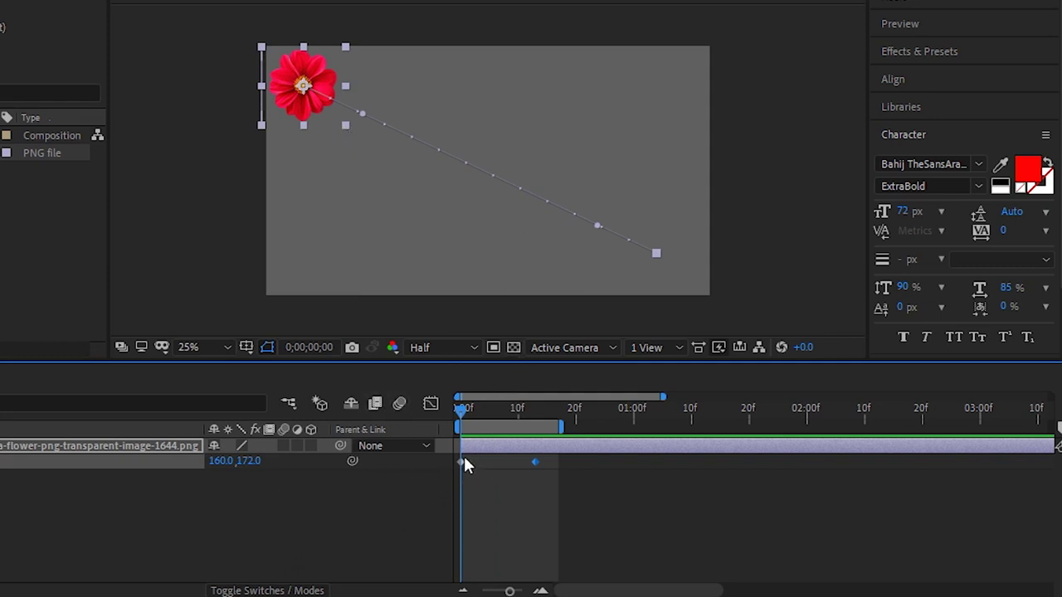
{"action": "left_click", "coordinate": [114, 448]}
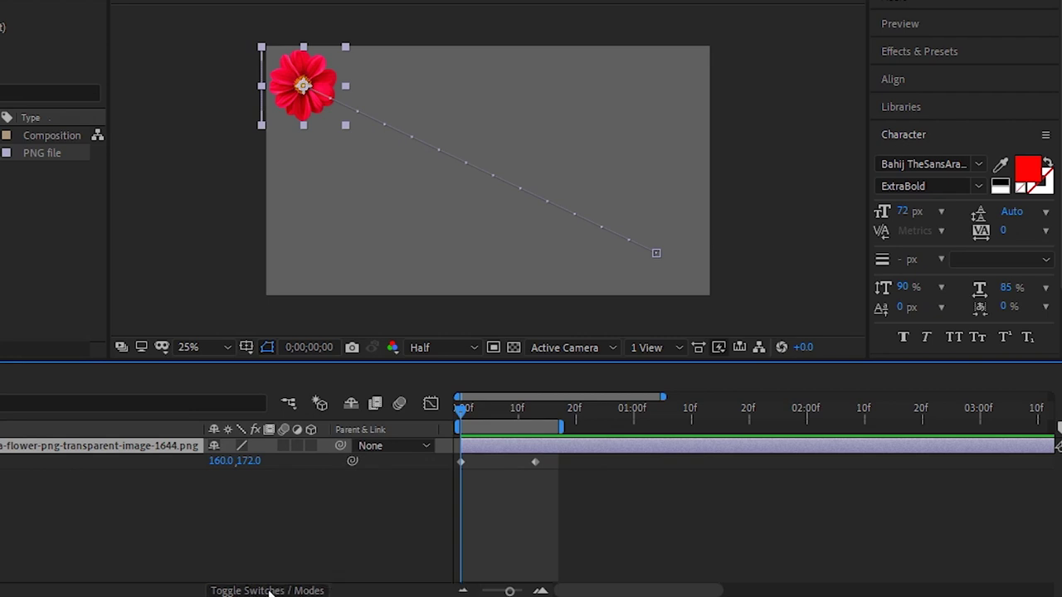
Step: Switch on the flower layer's Motion Blur switch in the timeline columns
{"action": "left_click", "coordinate": [274, 591]}
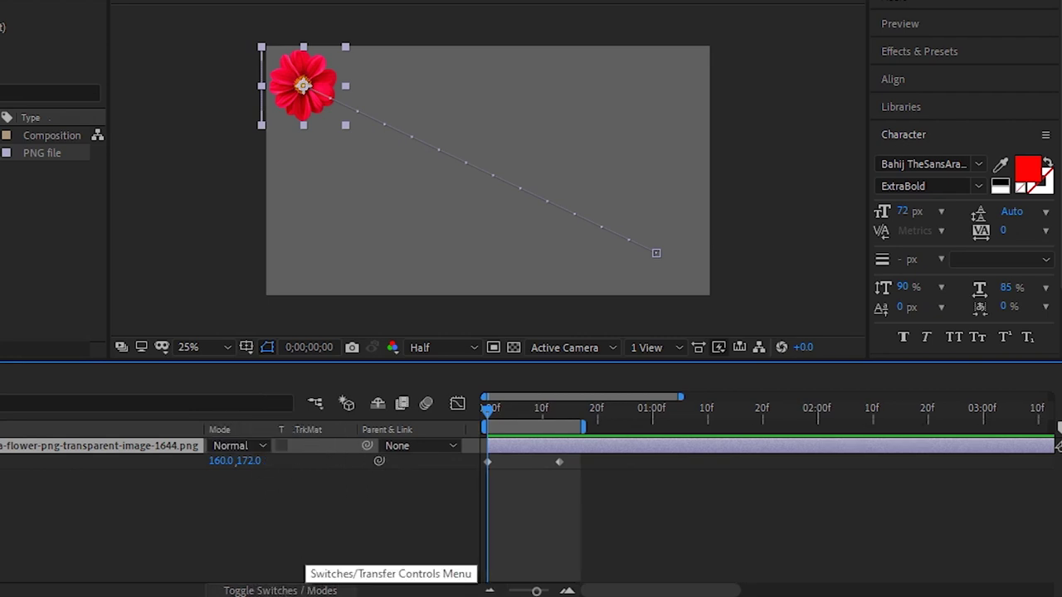
{"action": "left_click", "coordinate": [273, 591]}
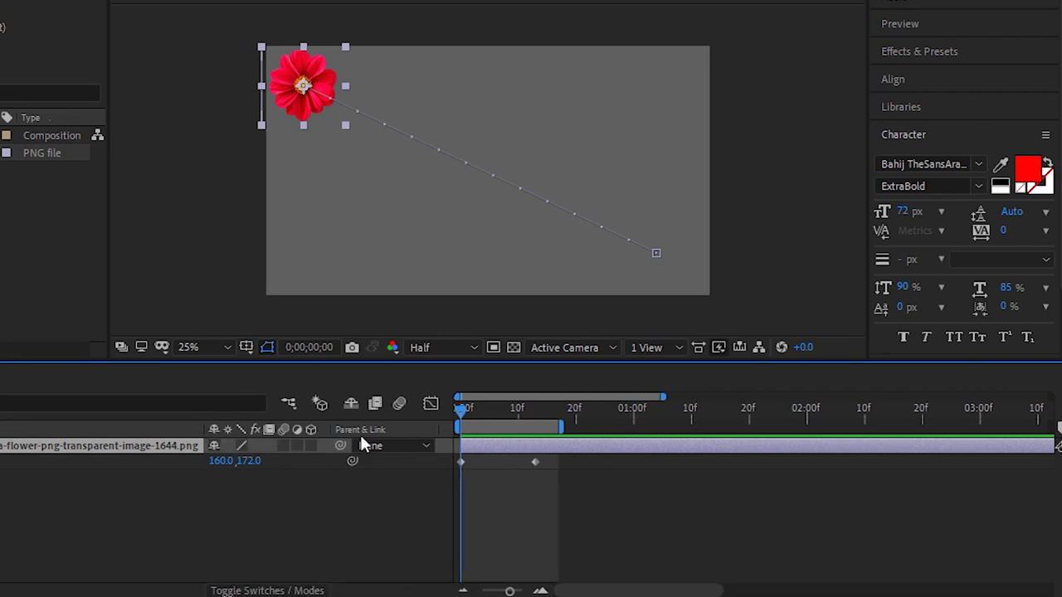
{"action": "left_click", "coordinate": [283, 446]}
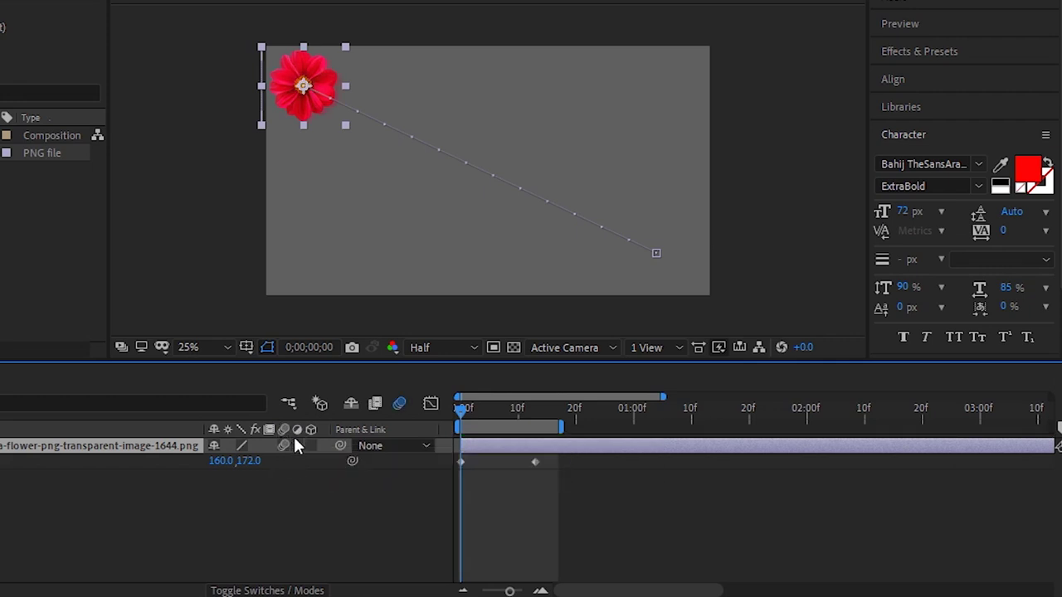
{"action": "left_click", "coordinate": [396, 407]}
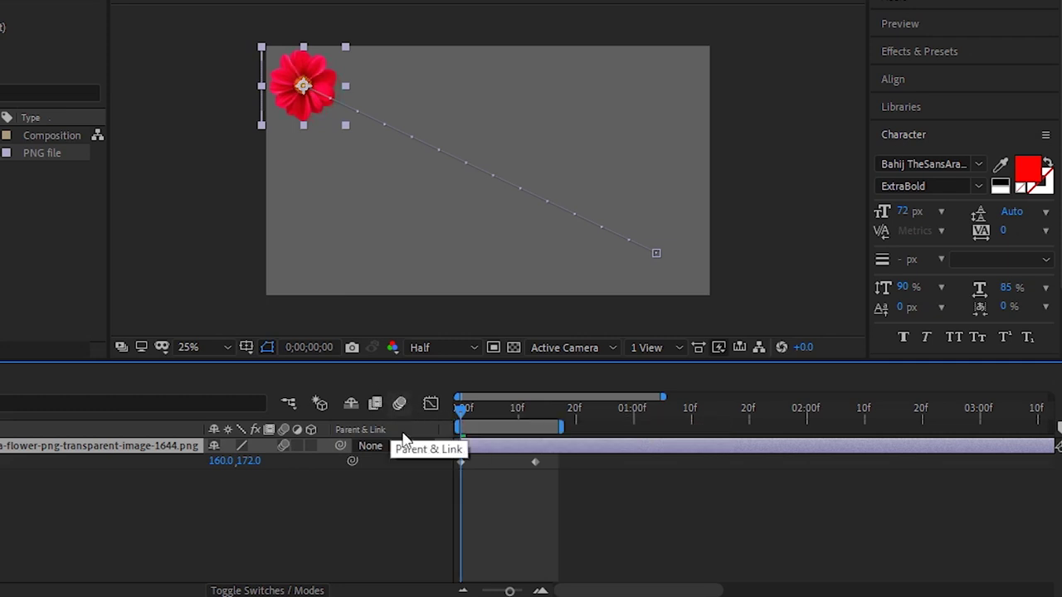
Step: Enable the composition Motion Blur toggle and preview the blurred flower from the first frame
{"action": "key", "text": "space"}
{"action": "left_click", "coordinate": [535, 407]}
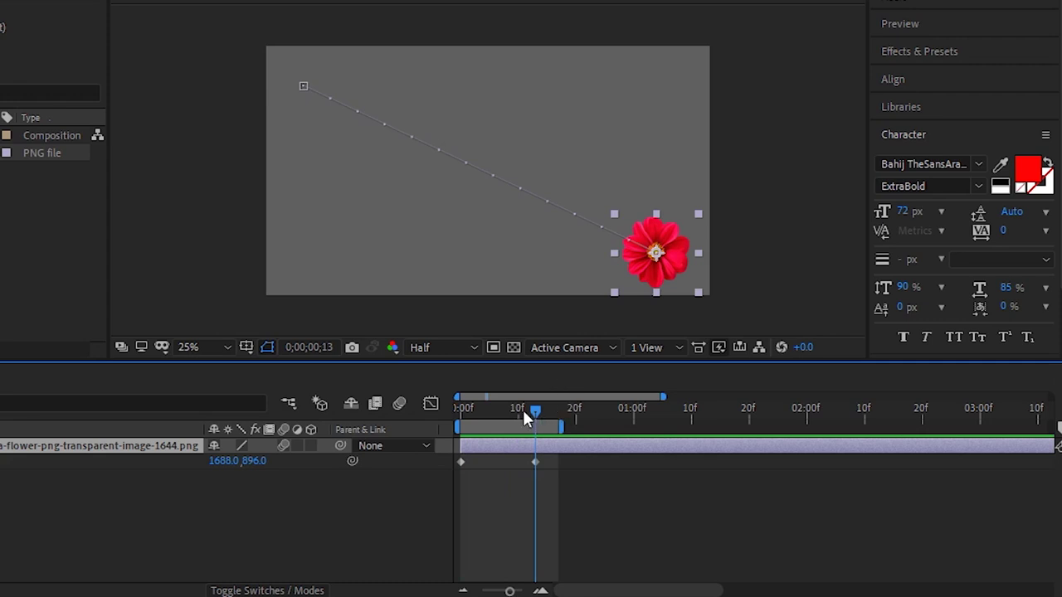
{"action": "left_click_drag", "start_coordinate": [534, 410], "coordinate": [502, 408]}
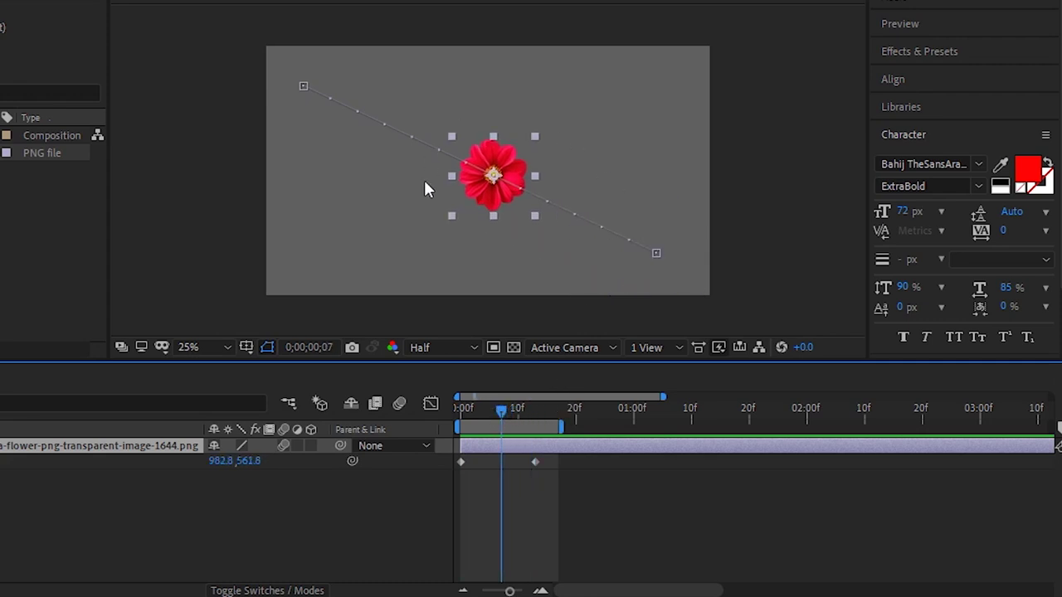
{"action": "left_click", "coordinate": [400, 404]}
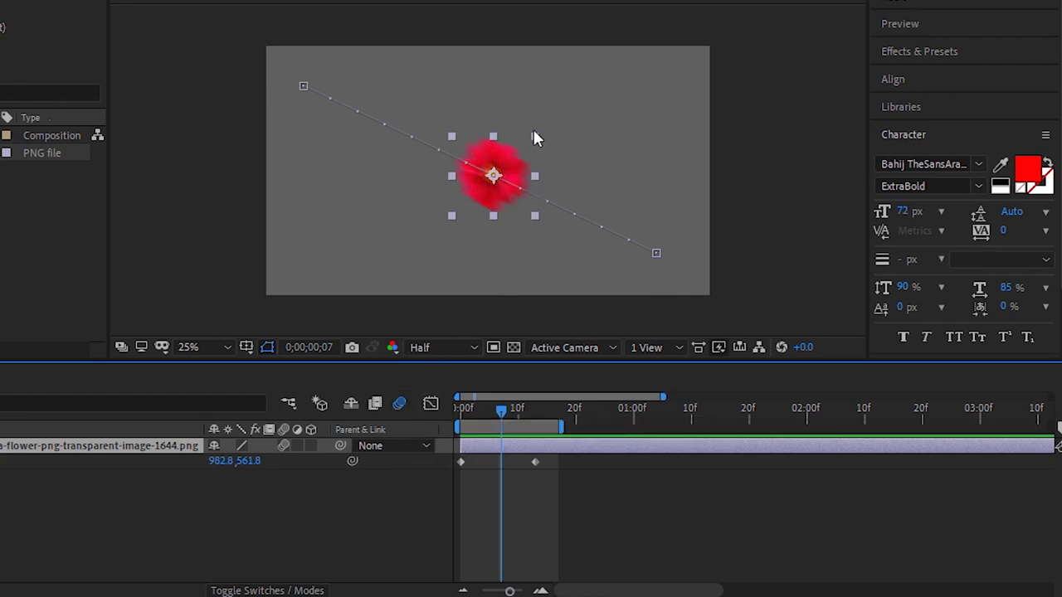
{"action": "left_click_drag", "start_coordinate": [500, 411], "coordinate": [409, 427]}
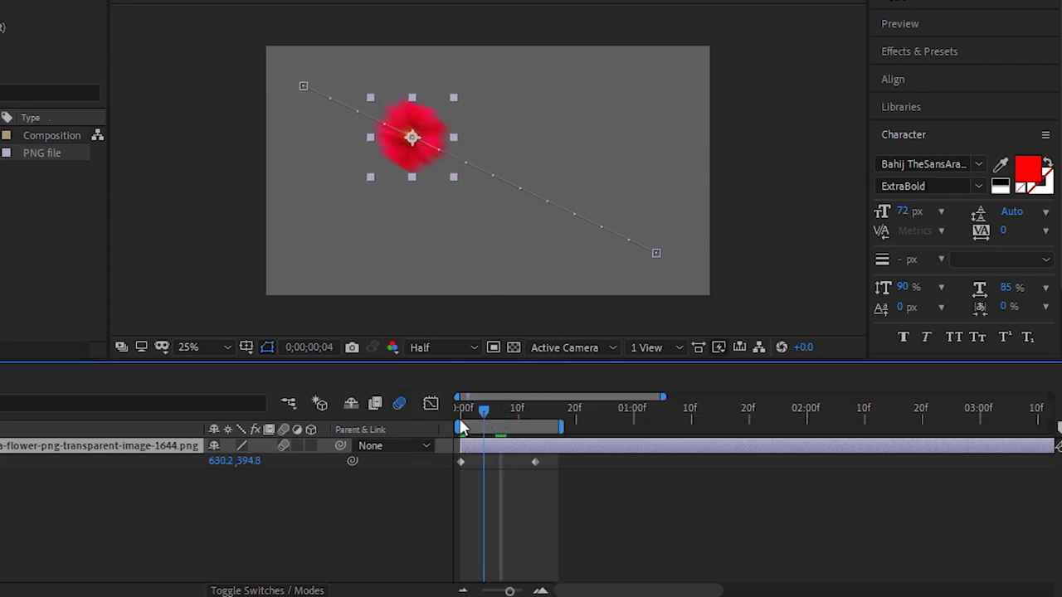
{"action": "key", "text": "space"}
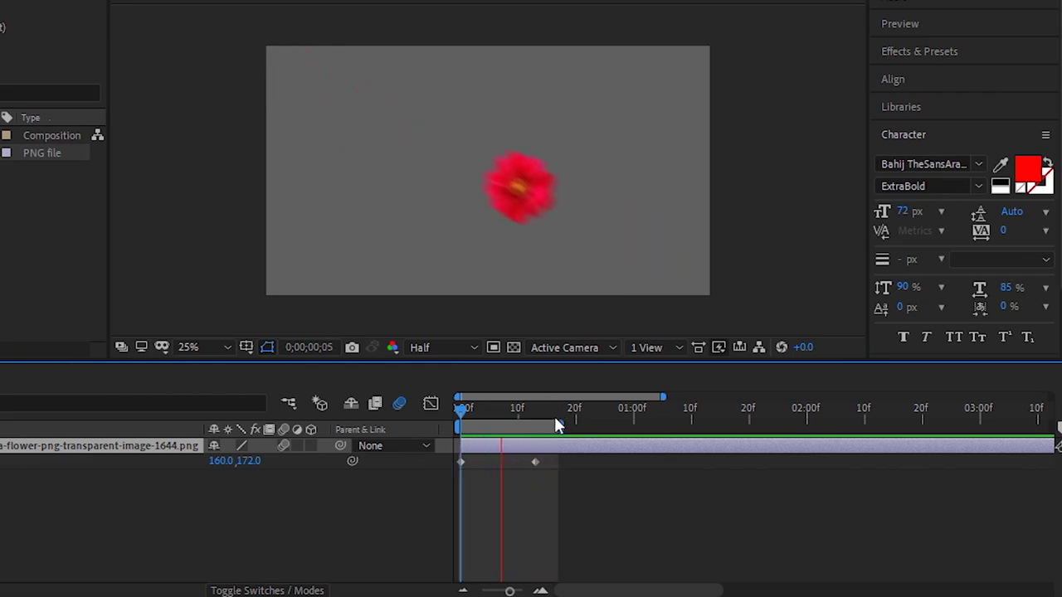
{"action": "key", "text": "space"}
{"action": "left_click_drag", "start_coordinate": [535, 410], "coordinate": [436, 434]}
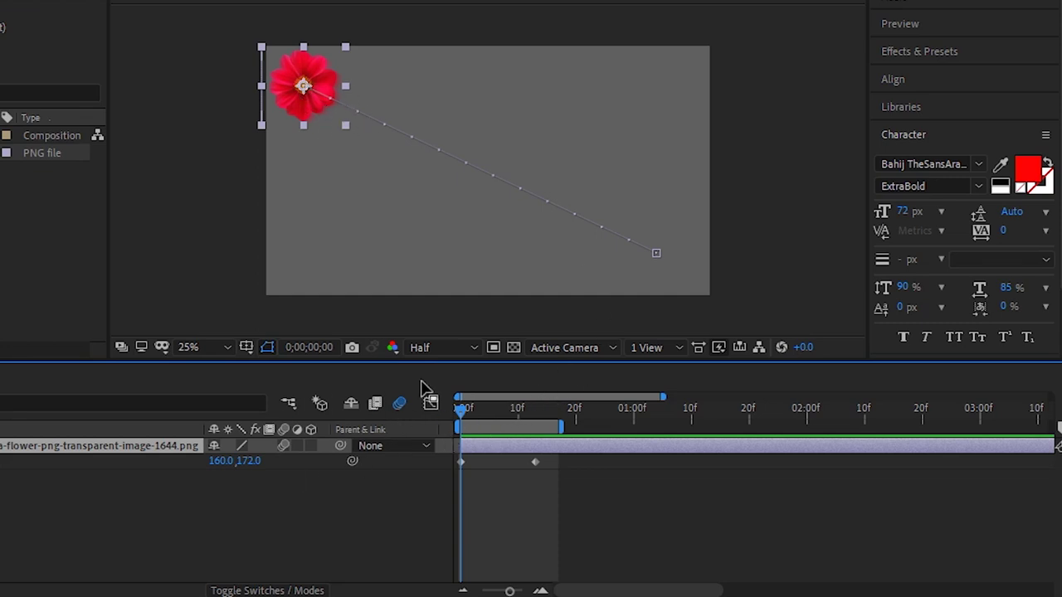
Step: Move the flower's end Position keyframe slightly later
{"action": "left_click", "coordinate": [532, 463]}
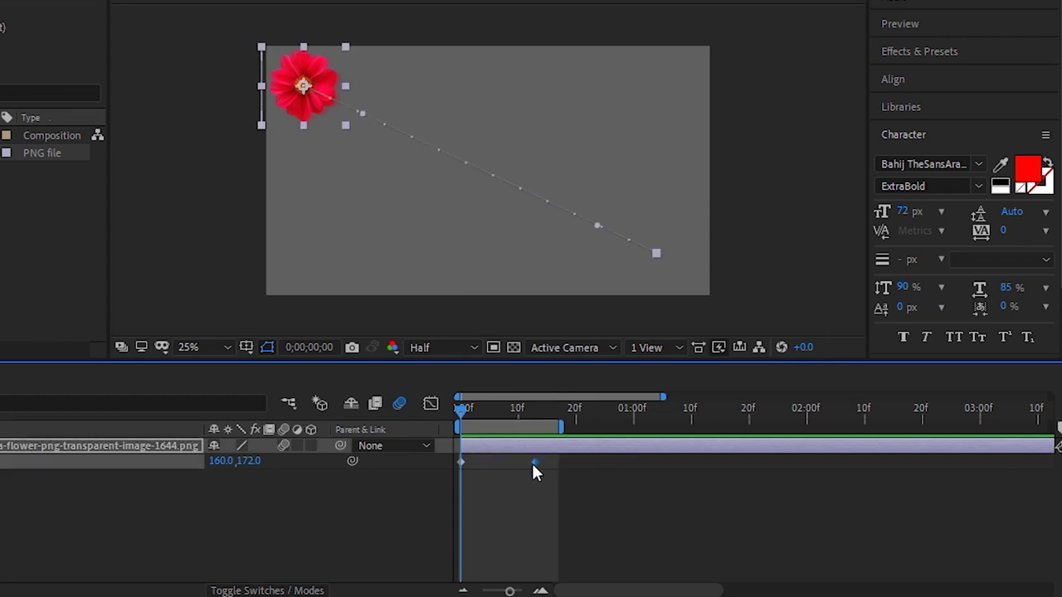
{"action": "mouse_move", "coordinate": [539, 457]}
{"action": "left_click_drag", "start_coordinate": [546, 465], "coordinate": [546, 466]}
Step: Show only the Position property and enlarge the composition viewer area
{"action": "key", "text": "p"}
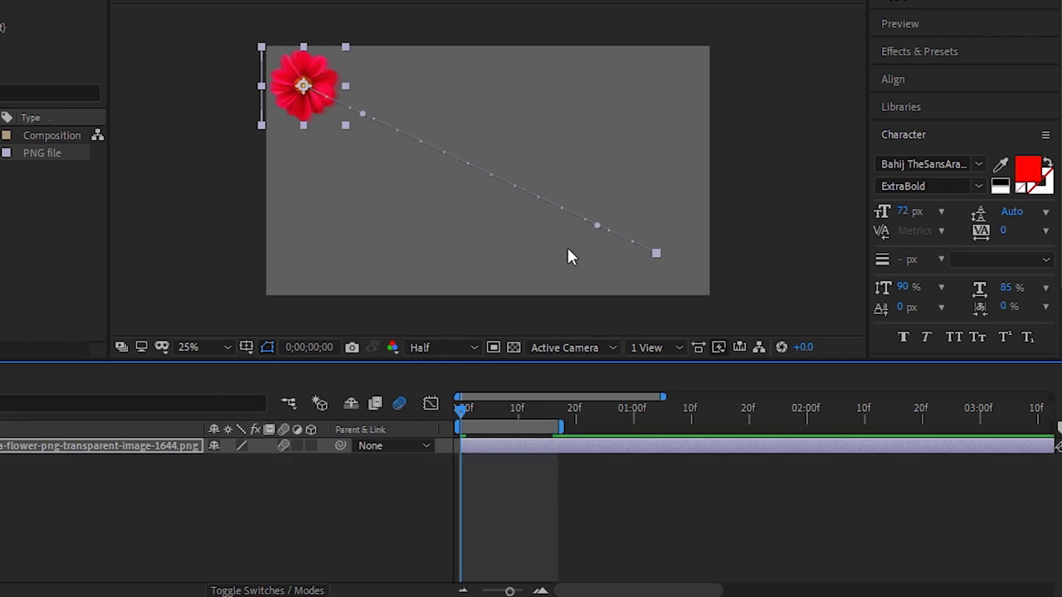
{"action": "left_click", "coordinate": [104, 445]}
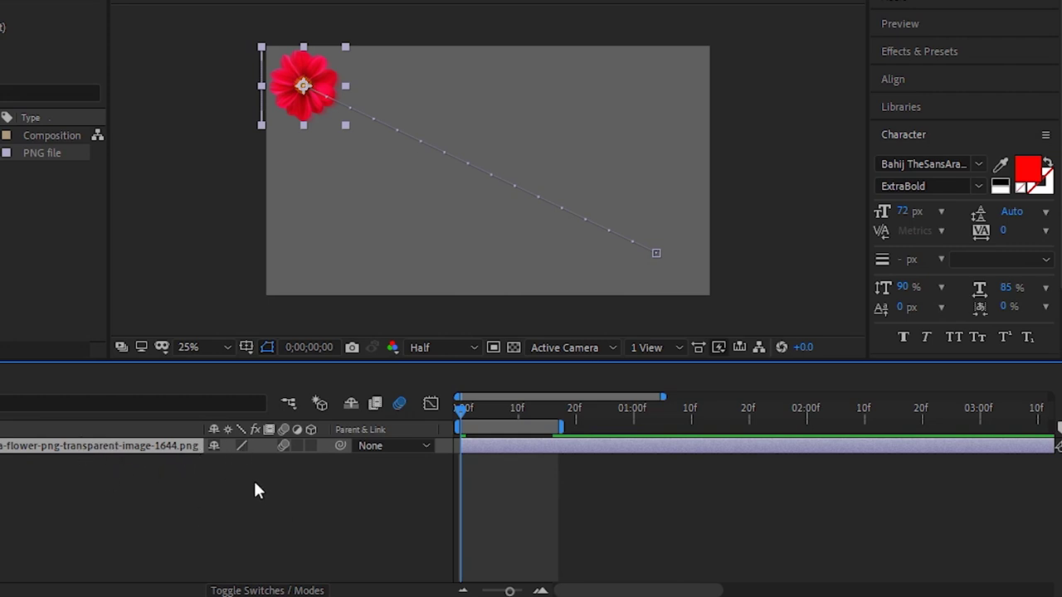
{"action": "key", "text": "p"}
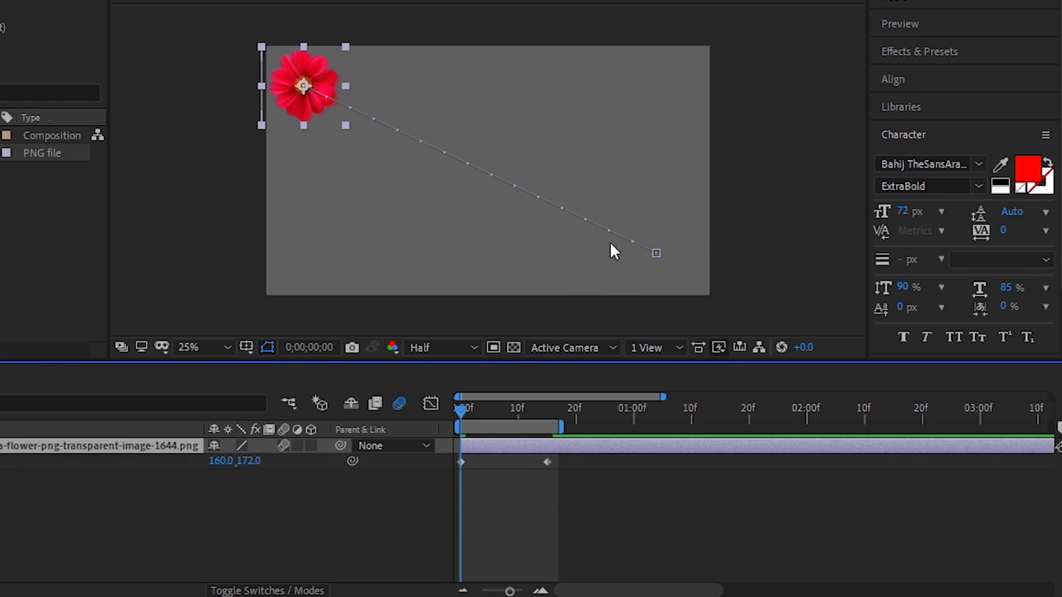
{"action": "left_click_drag", "start_coordinate": [573, 362], "coordinate": [570, 414]}
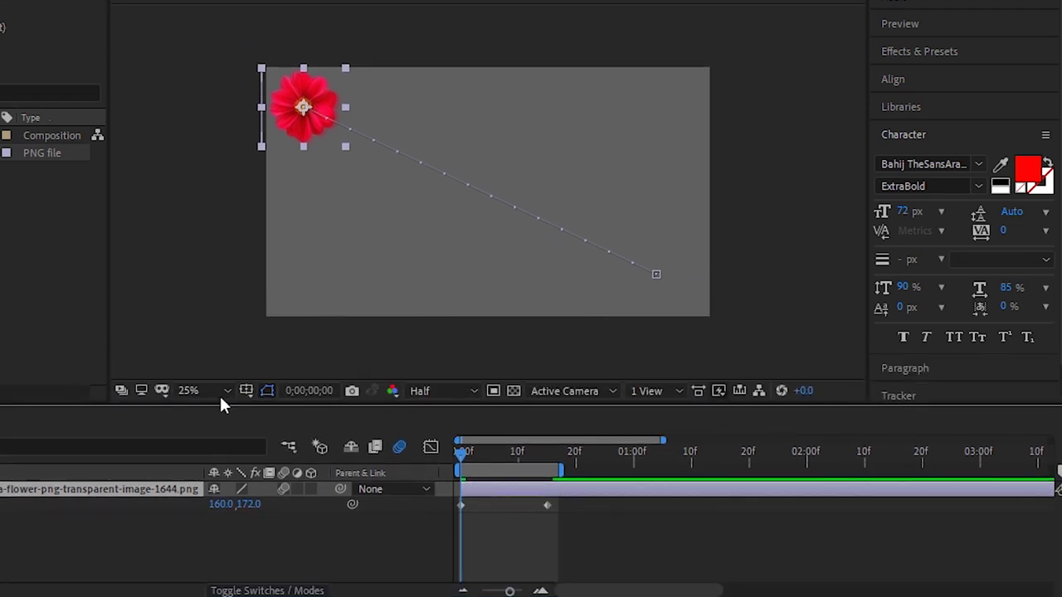
Step: Fit the viewer to the comp and drag both path ends' Bezier handles into an S-curve
{"action": "left_click", "coordinate": [222, 393]}
{"action": "left_click", "coordinate": [231, 65]}
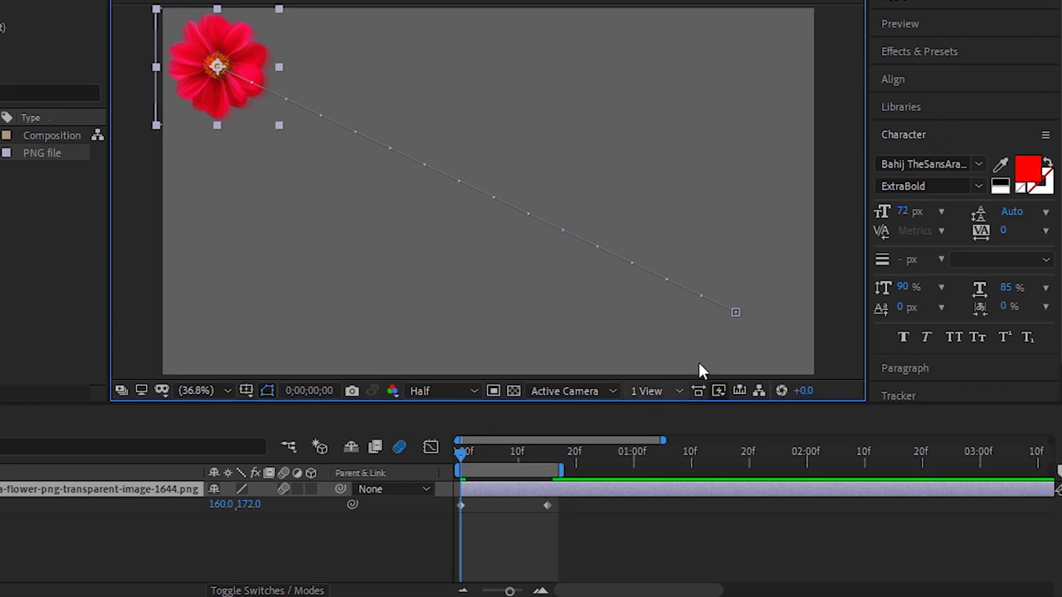
{"action": "left_click", "coordinate": [735, 313]}
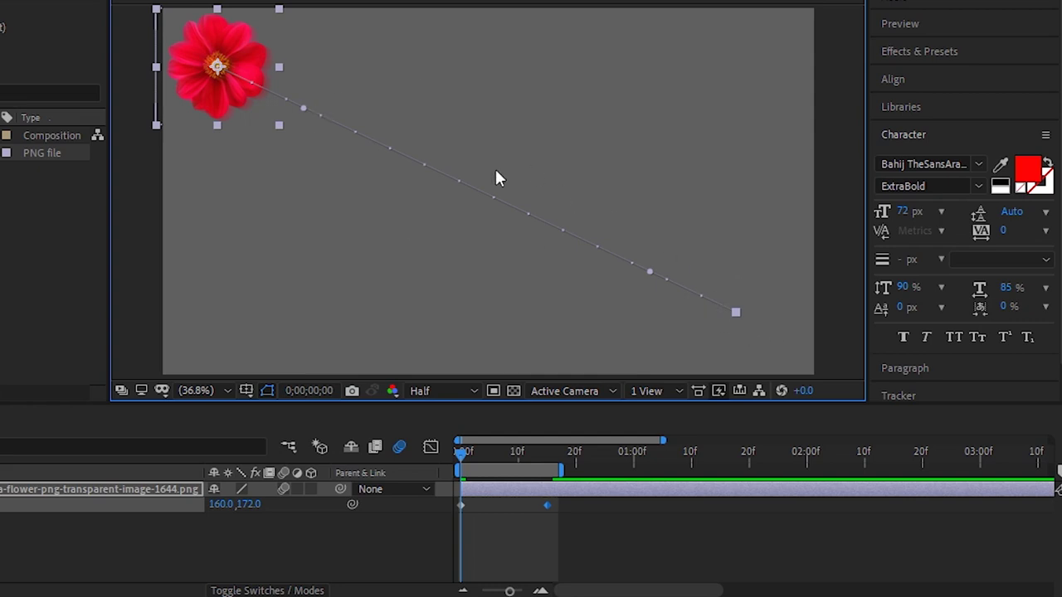
{"action": "mouse_move", "coordinate": [650, 271]}
{"action": "left_mouse_down"}
{"action": "mouse_move", "coordinate": [761, 167]}
{"action": "mouse_move", "coordinate": [720, 2]}
{"action": "left_mouse_up"}
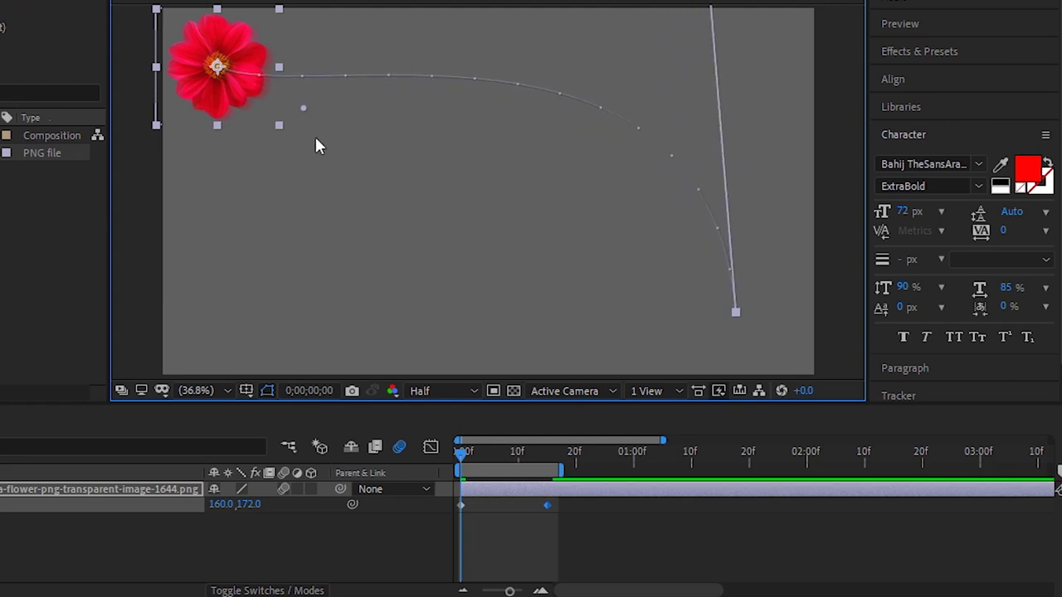
{"action": "left_click_drag", "start_coordinate": [303, 109], "coordinate": [335, 295]}
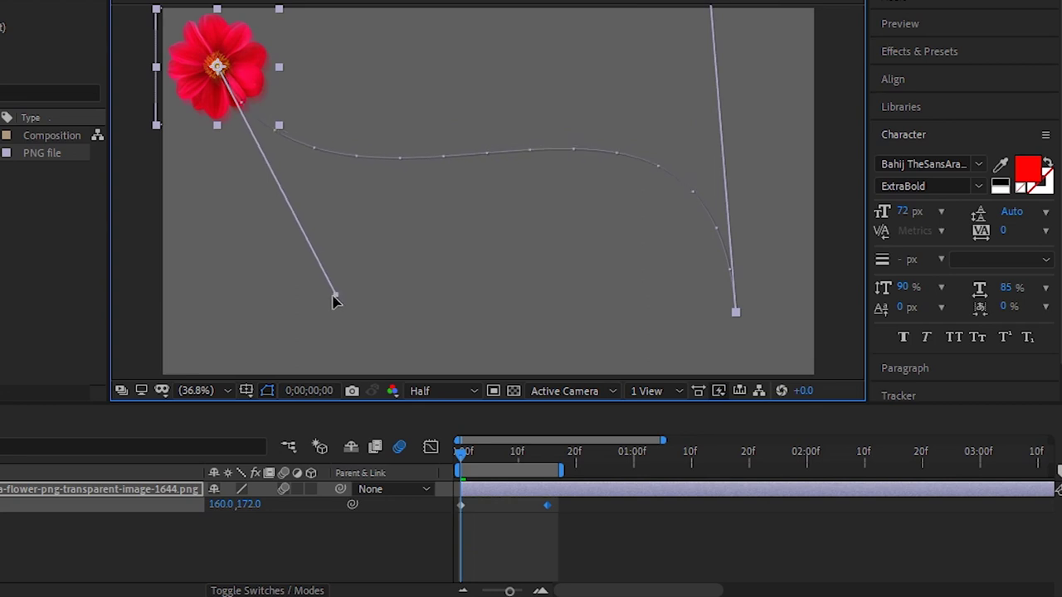
{"action": "left_click_drag", "start_coordinate": [736, 315], "coordinate": [789, 354]}
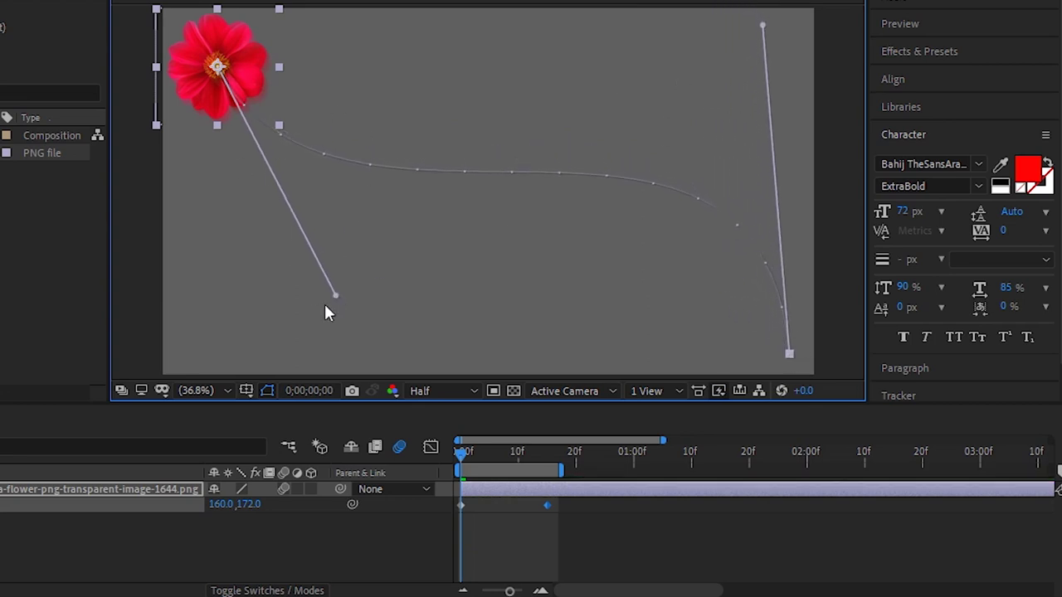
{"action": "left_click_drag", "start_coordinate": [337, 295], "coordinate": [310, 307]}
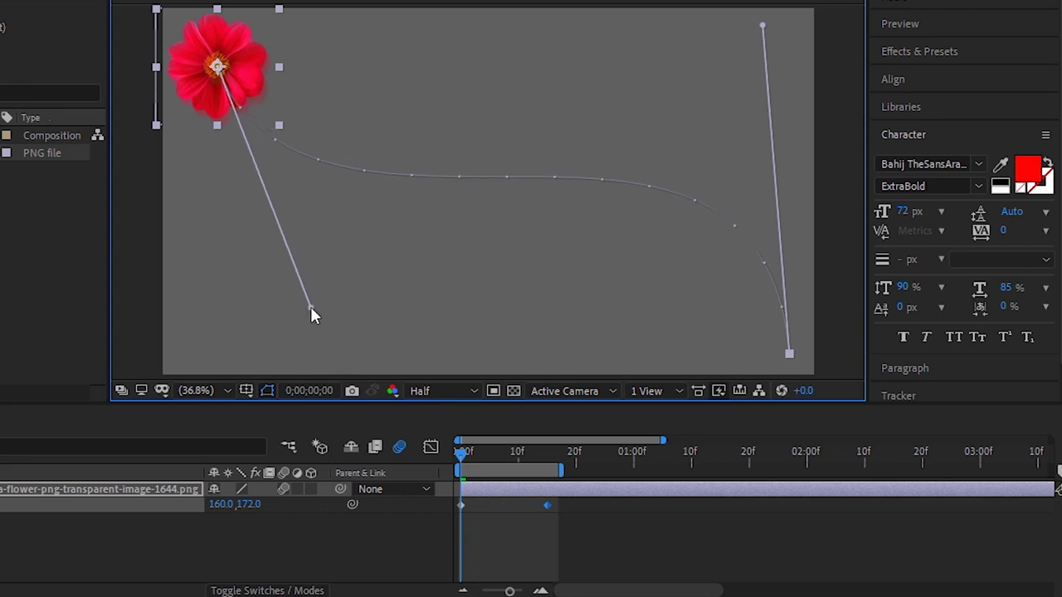
Step: Preview the flower travelling along the curved path
{"action": "left_click", "coordinate": [732, 435]}
{"action": "key", "text": "space"}
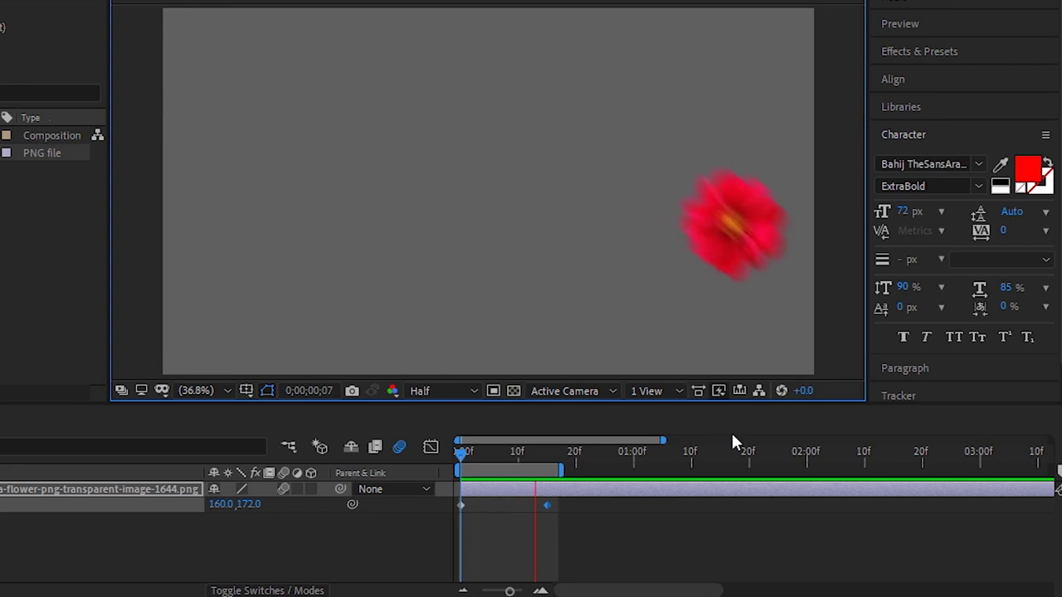
{"action": "left_click", "coordinate": [552, 503]}
Step: Extend the work area to nearly 2 seconds, move the end keyframe to about 1s20f, and preview
{"action": "left_click_drag", "start_coordinate": [564, 472], "coordinate": [783, 479]}
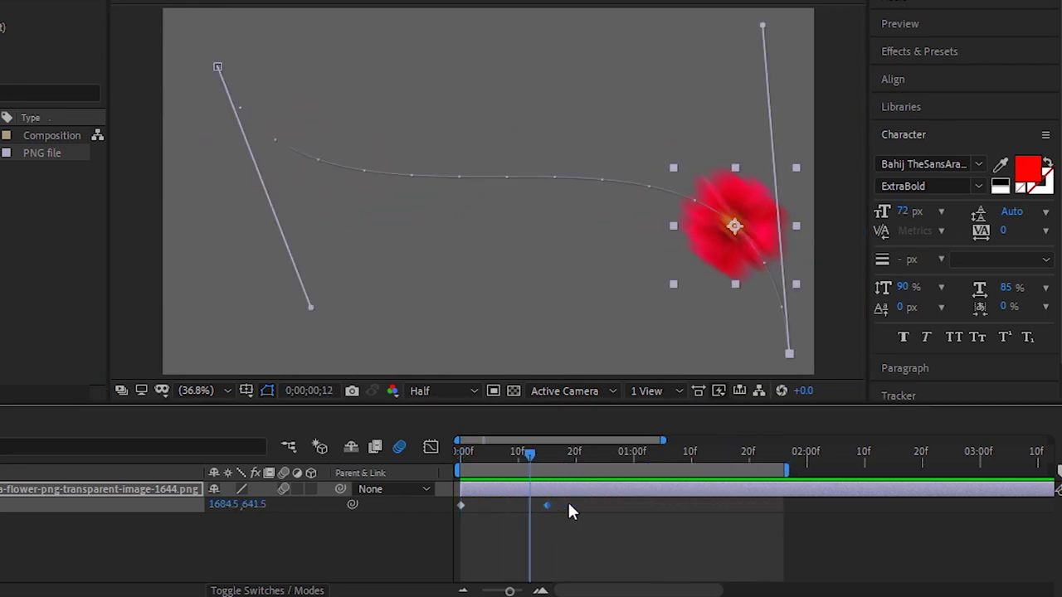
{"action": "left_click_drag", "start_coordinate": [549, 505], "coordinate": [754, 506]}
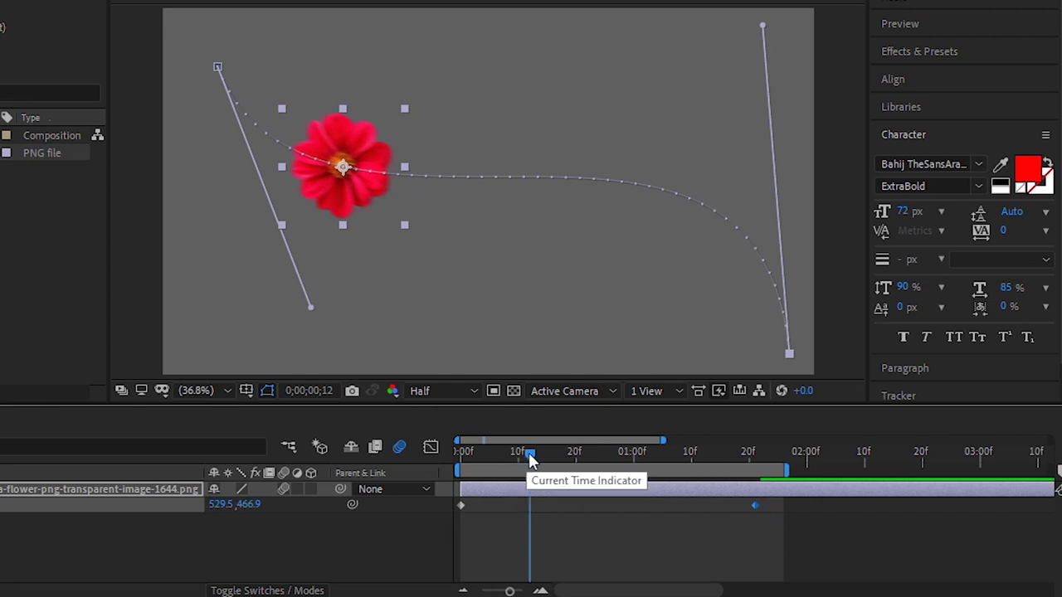
{"action": "key", "text": "Home"}
{"action": "left_click", "coordinate": [602, 371]}
{"action": "key", "text": "space"}
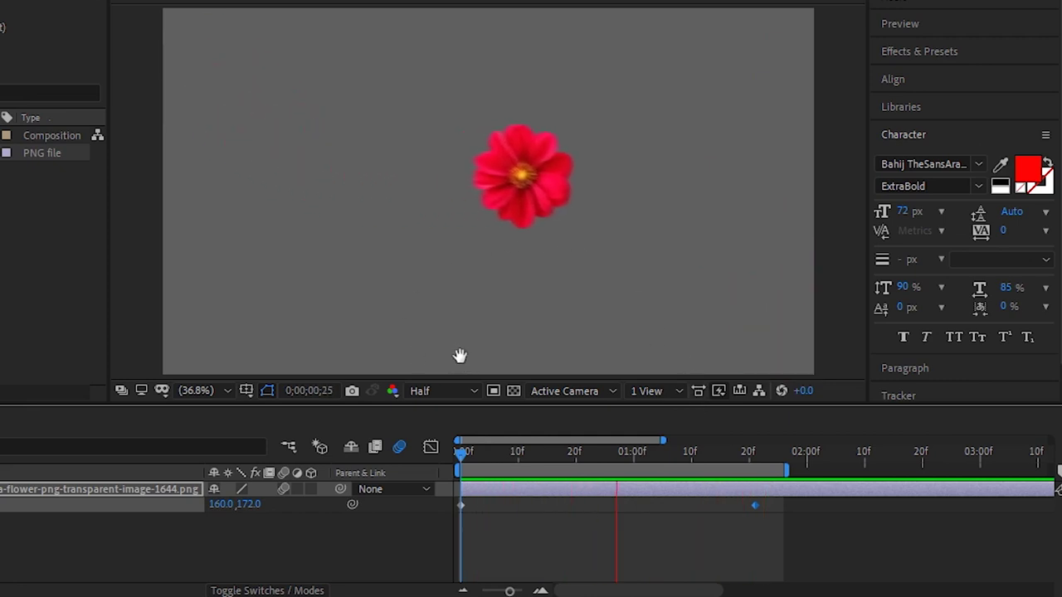
Step: Reshape the path: start at the top-left corner, end toward bottom-right, with a stretched end handle
{"action": "left_click", "coordinate": [603, 178]}
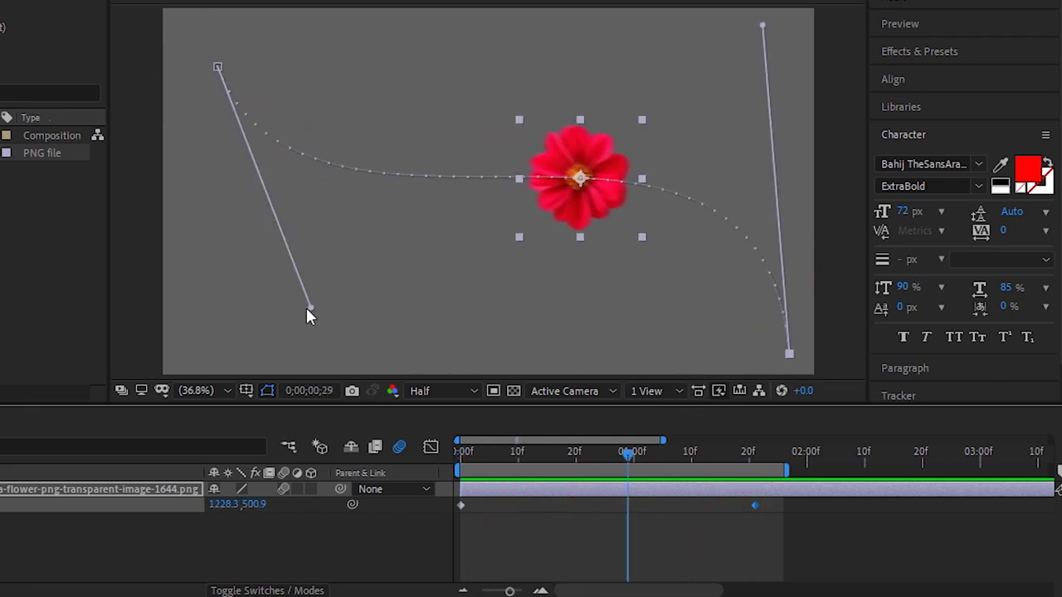
{"action": "left_click_drag", "start_coordinate": [309, 308], "coordinate": [241, 341]}
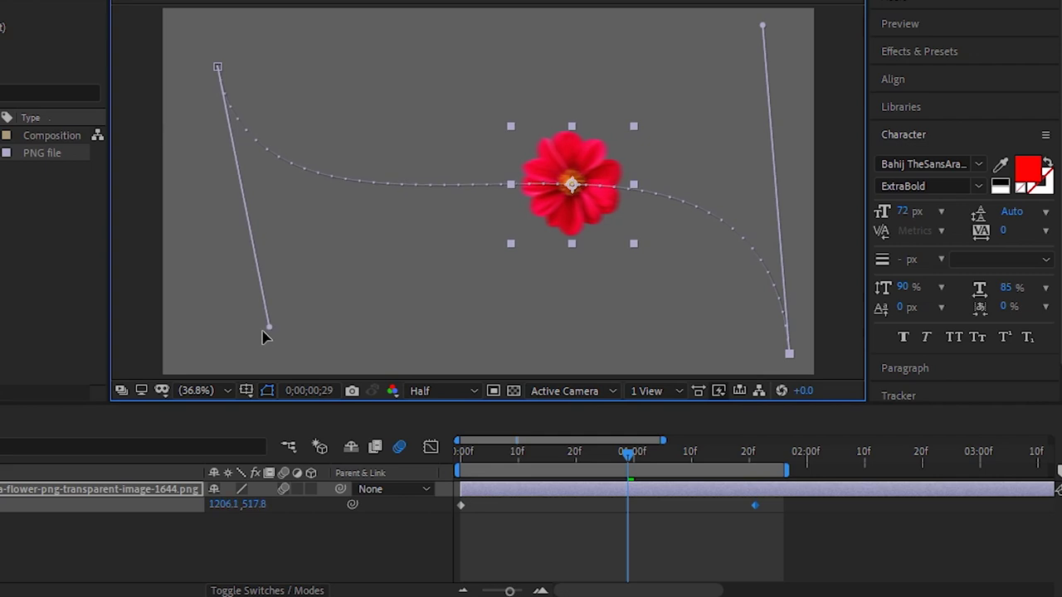
{"action": "left_click_drag", "start_coordinate": [217, 66], "coordinate": [163, 15]}
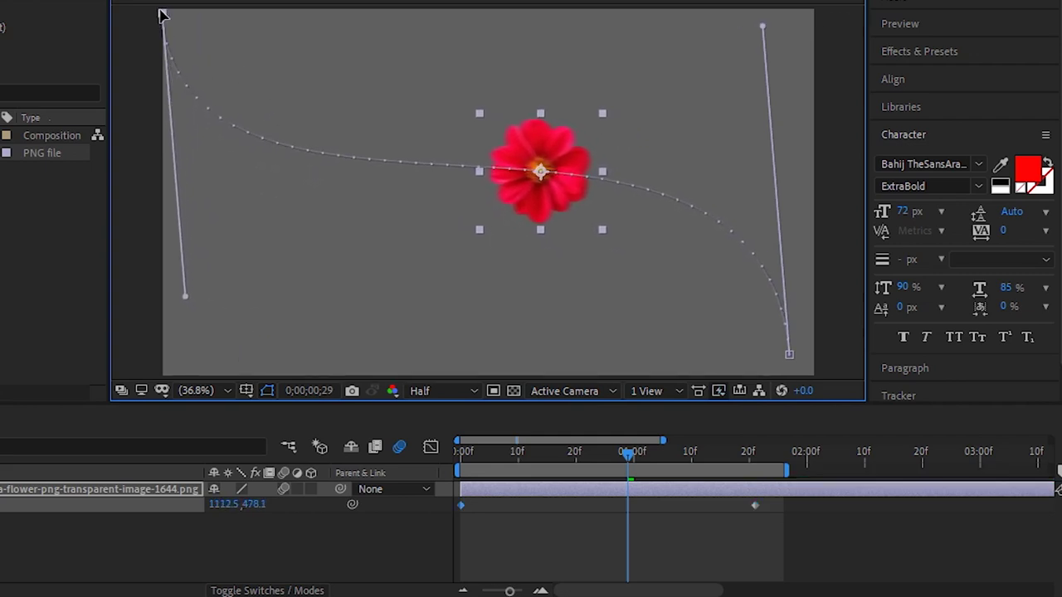
{"action": "left_click_drag", "start_coordinate": [789, 356], "coordinate": [816, 372]}
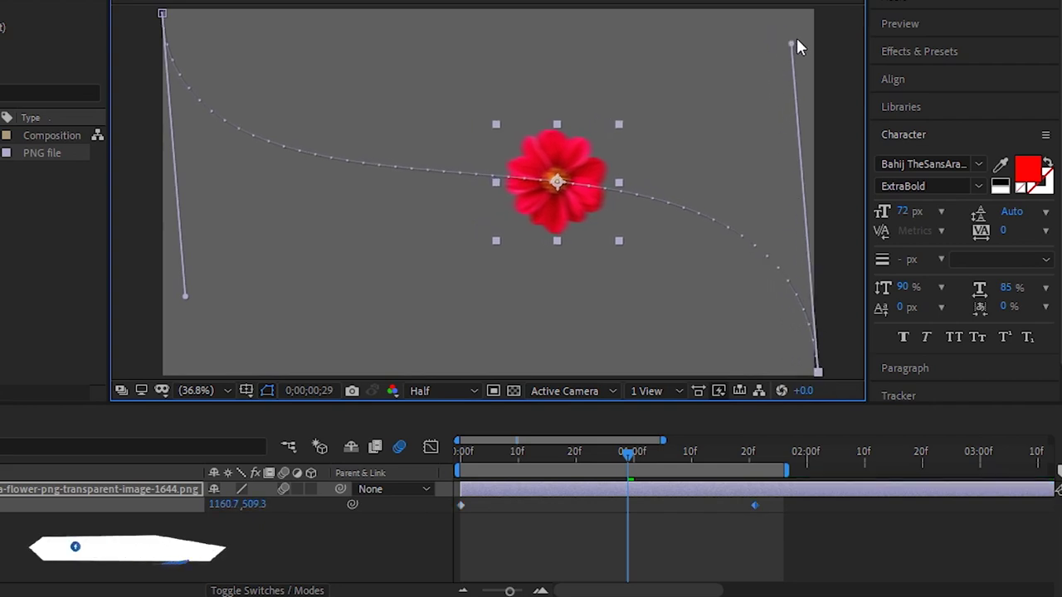
{"action": "left_click_drag", "start_coordinate": [790, 42], "coordinate": [831, 5]}
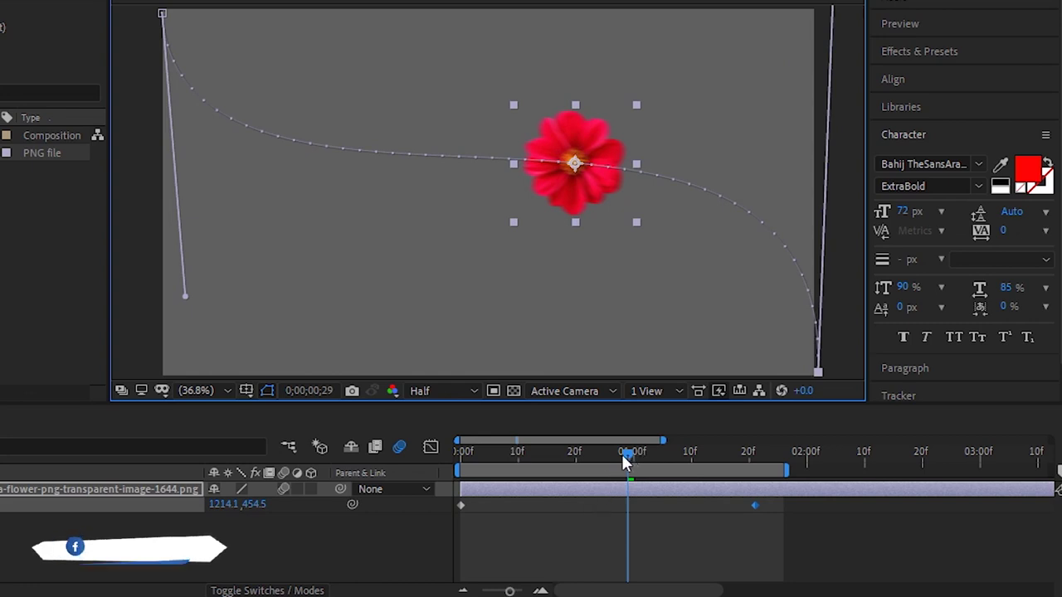
{"action": "left_click_drag", "start_coordinate": [629, 453], "coordinate": [395, 463]}
{"action": "key", "text": "space"}
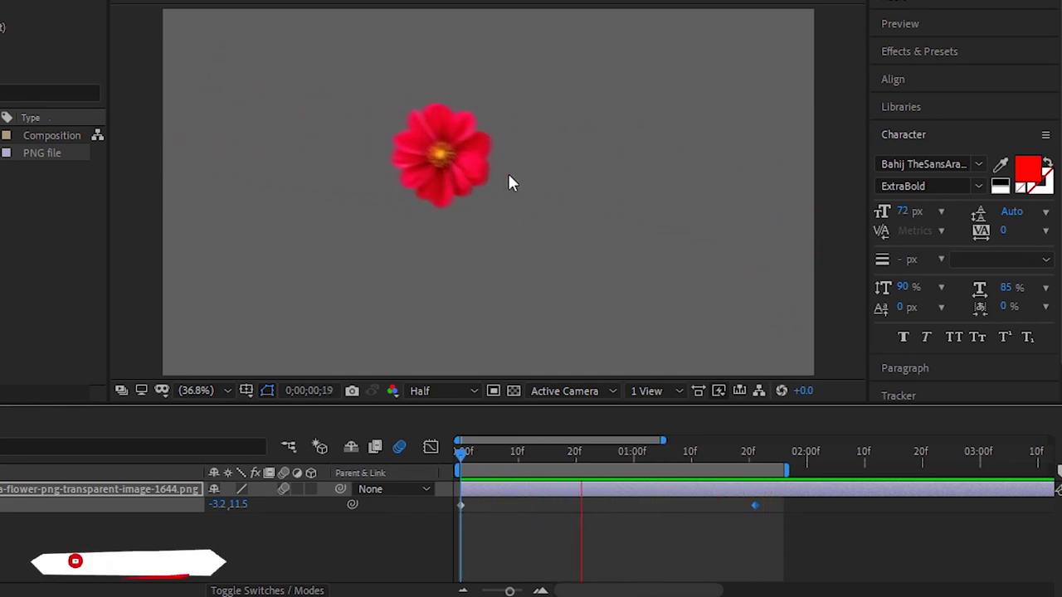
{"action": "key", "text": "space"}
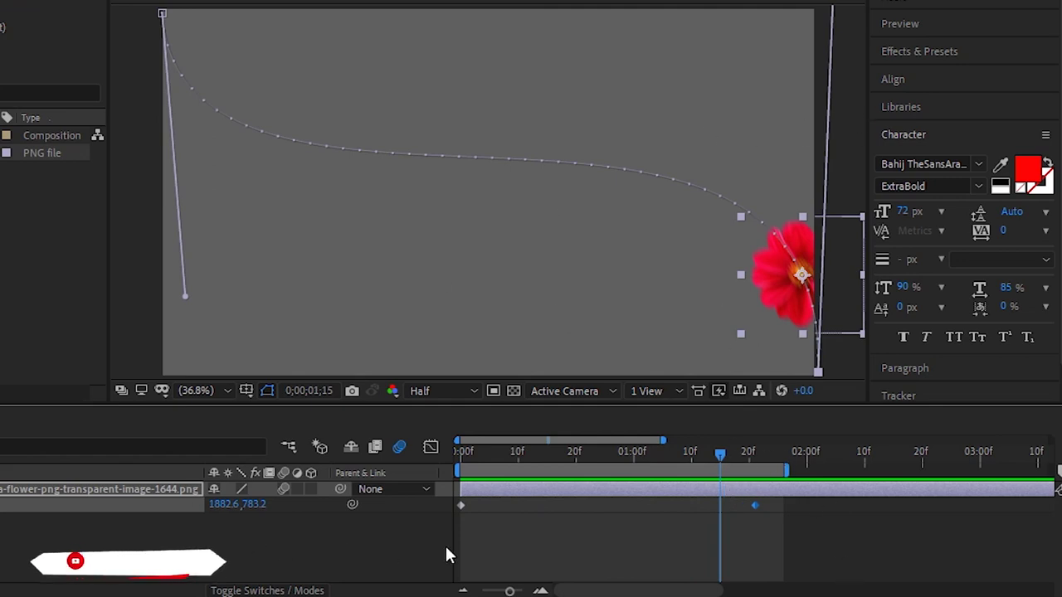
Step: Move the end keyframe earlier to speed up the motion and adjust the end curve handle
{"action": "left_click", "coordinate": [764, 504]}
{"action": "left_click", "coordinate": [755, 505]}
{"action": "left_click_drag", "start_coordinate": [754, 505], "coordinate": [558, 506]}
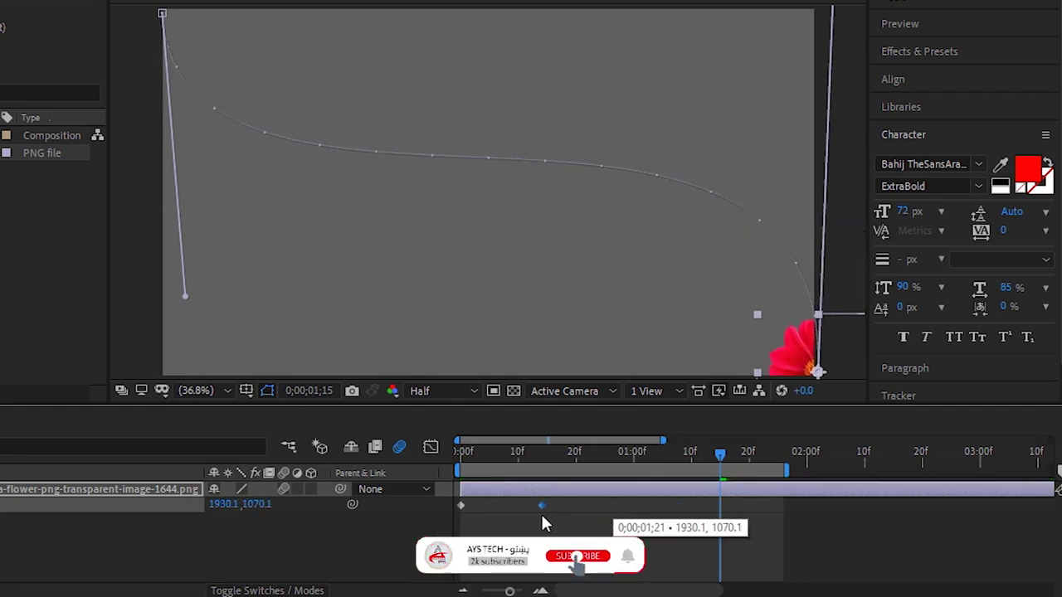
{"action": "left_click_drag", "start_coordinate": [585, 518], "coordinate": [541, 514]}
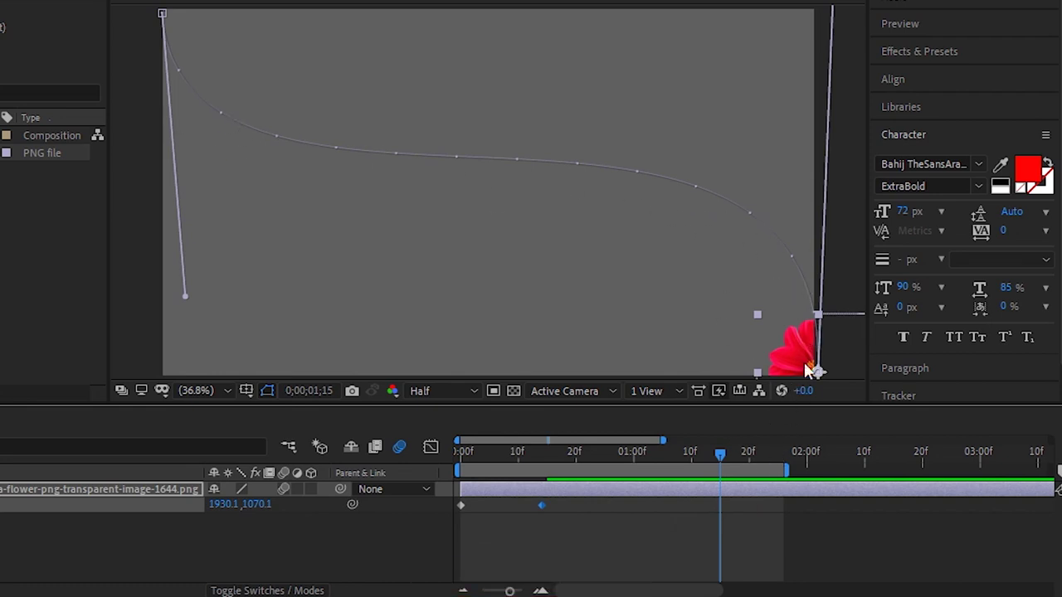
{"action": "left_click_drag", "start_coordinate": [185, 296], "coordinate": [249, 297]}
{"action": "left_click", "coordinate": [10, 550]}
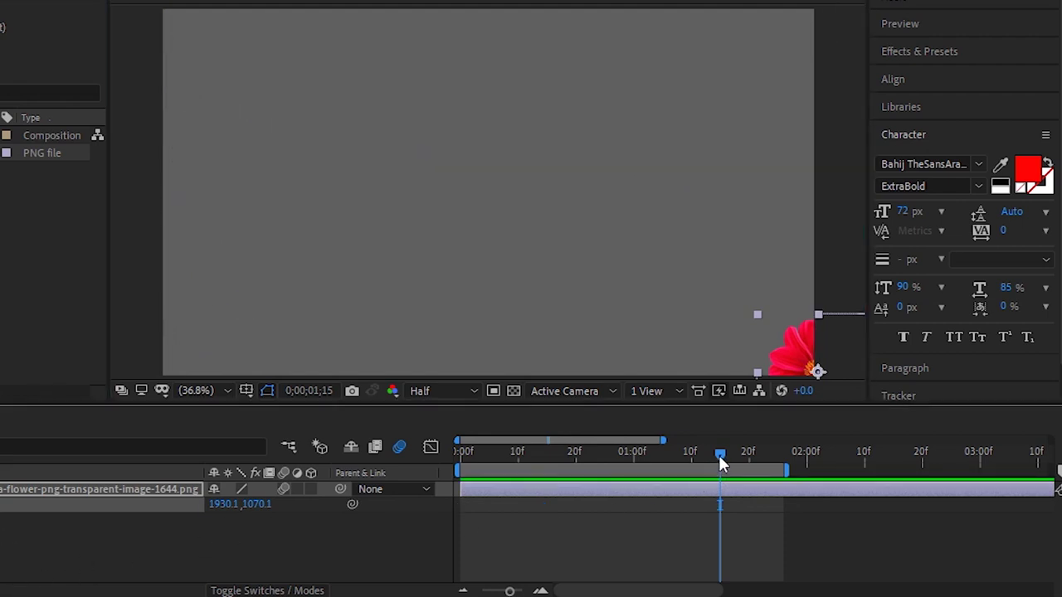
{"action": "left_click_drag", "start_coordinate": [719, 455], "coordinate": [430, 465]}
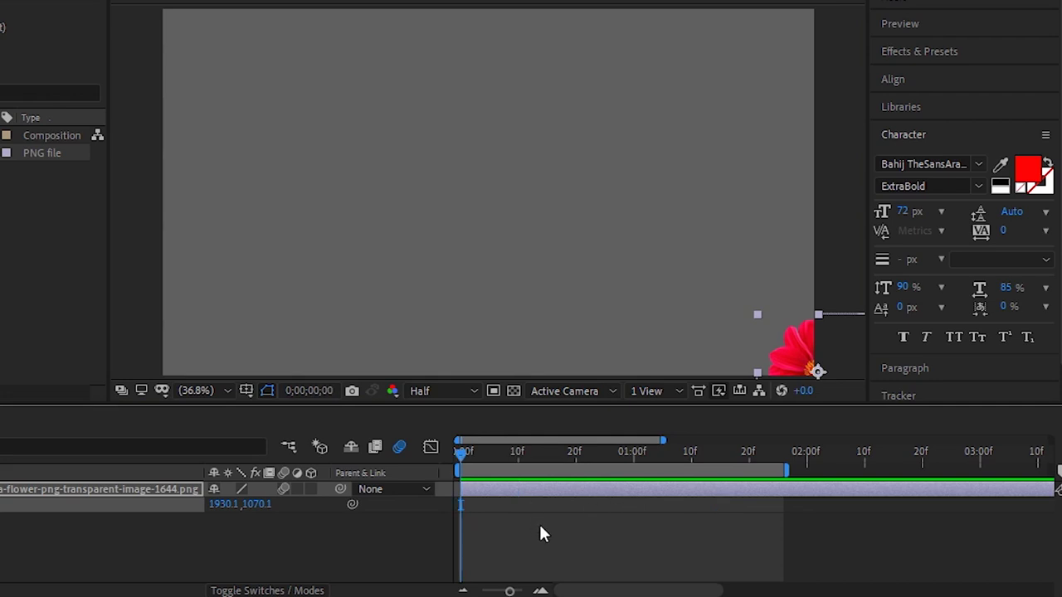
Step: Move the flower to the top-left, scale it down, and set a Position keyframe at frame 0
{"action": "mouse_move", "coordinate": [780, 357]}
{"action": "left_mouse_down"}
{"action": "mouse_move", "coordinate": [192, 35]}
{"action": "mouse_move", "coordinate": [185, 14]}
{"action": "mouse_move", "coordinate": [196, 74]}
{"action": "left_mouse_up"}
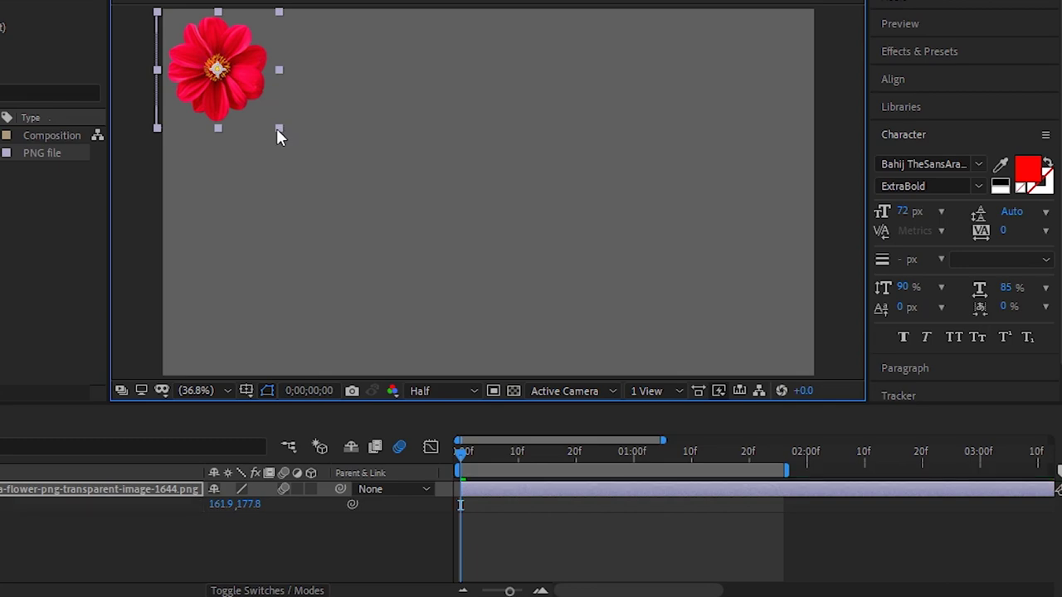
{"action": "left_click_drag", "start_coordinate": [279, 128], "coordinate": [263, 115]}
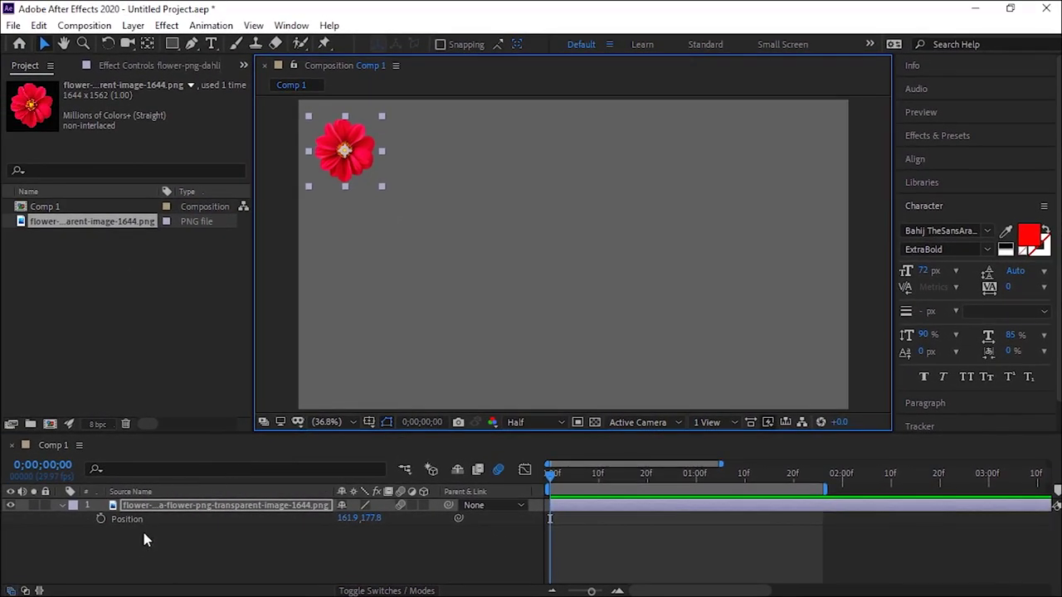
{"action": "left_click", "coordinate": [100, 519]}
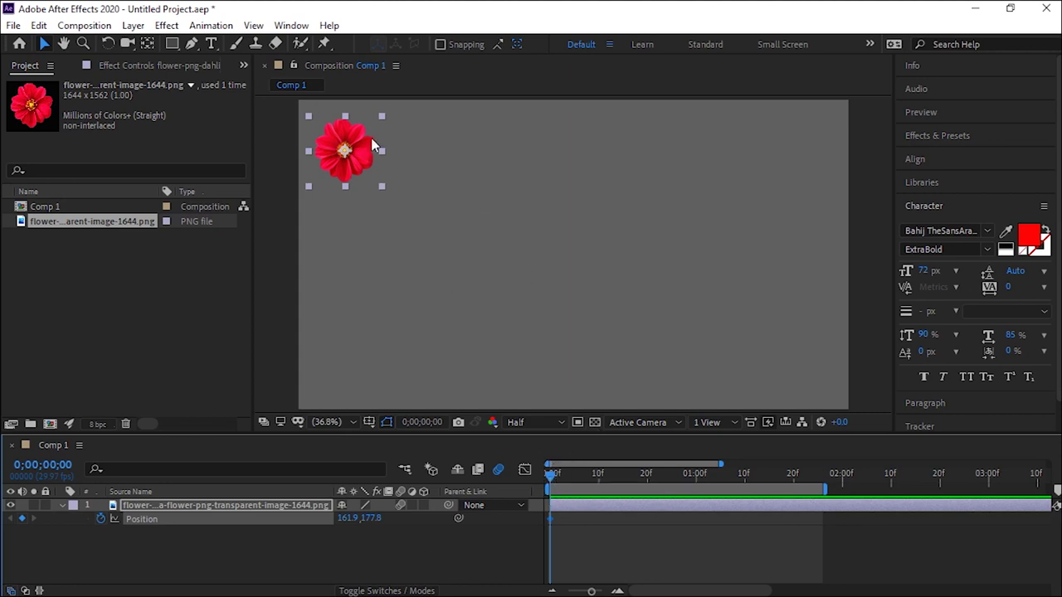
Step: Zoom the timeline out and extend the work area to 6 seconds
{"action": "left_click_drag", "start_coordinate": [549, 475], "coordinate": [599, 474]}
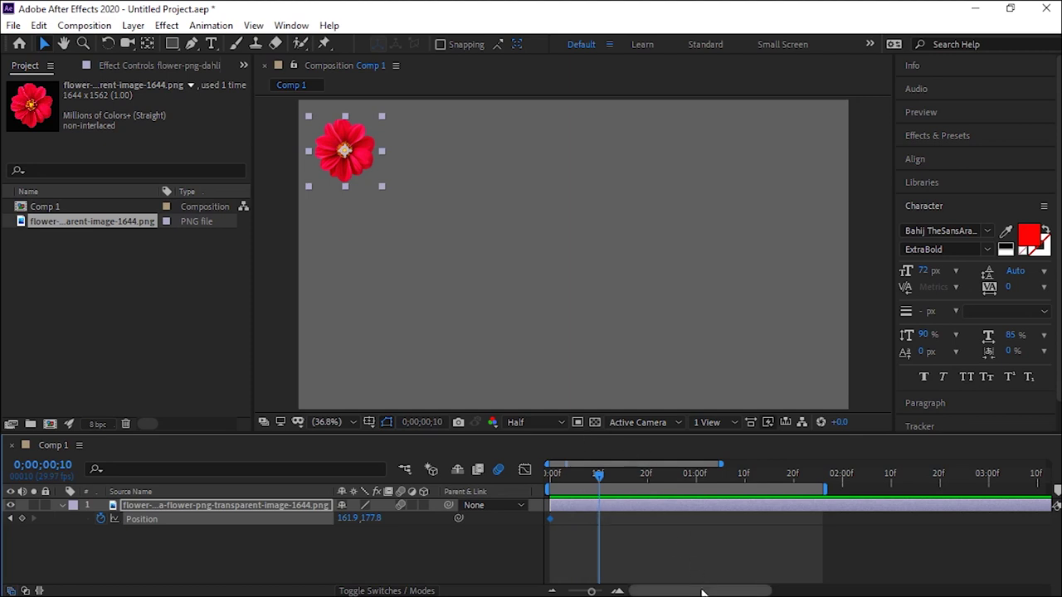
{"action": "left_click_drag", "start_coordinate": [593, 591], "coordinate": [573, 592]}
{"action": "left_click_drag", "start_coordinate": [654, 487], "coordinate": [884, 490]}
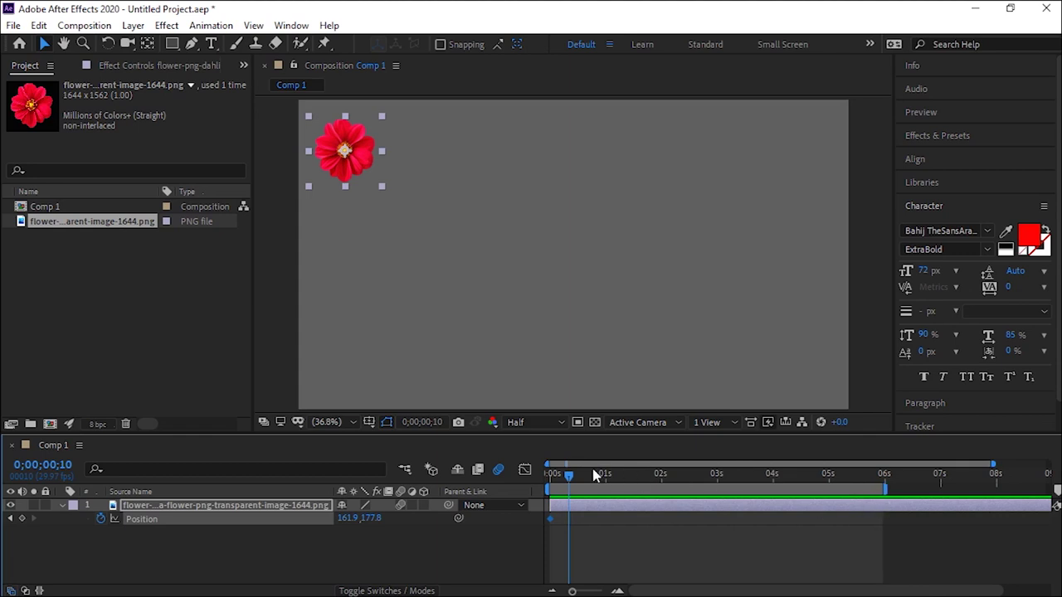
{"action": "left_click_drag", "start_coordinate": [568, 476], "coordinate": [607, 488]}
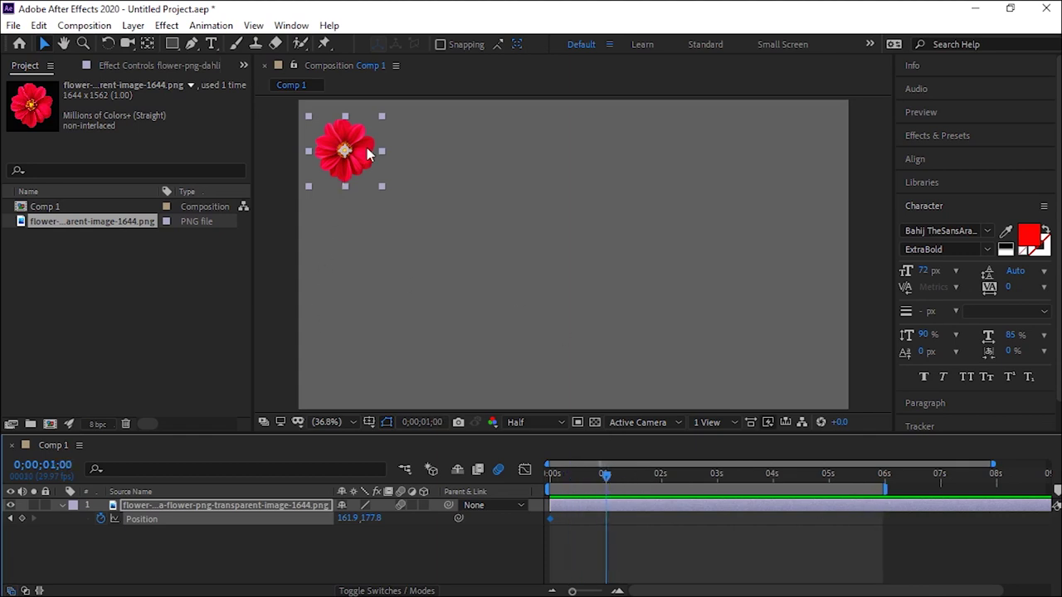
Step: At 1 second, slide the flower to the top-right at 1669.0, 177.8
{"action": "mouse_move", "coordinate": [365, 156]}
{"action": "left_mouse_down"}
{"action": "mouse_move", "coordinate": [762, 156]}
{"action": "mouse_move", "coordinate": [769, 290]}
{"action": "mouse_move", "coordinate": [782, 161]}
{"action": "left_mouse_up"}
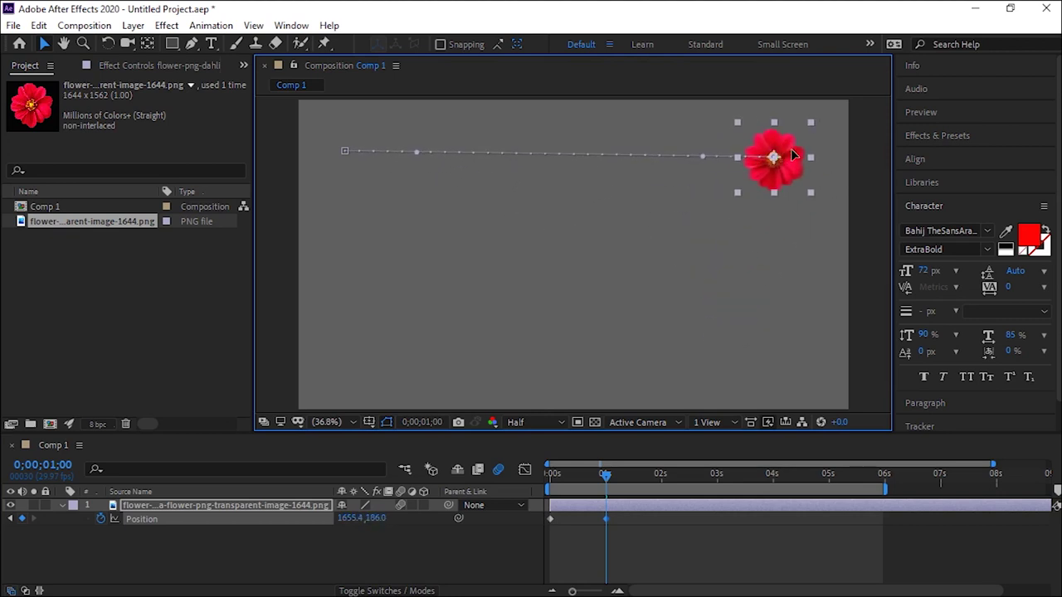
{"action": "mouse_move", "coordinate": [782, 159]}
{"action": "left_mouse_down"}
{"action": "mouse_move", "coordinate": [769, 285]}
{"action": "mouse_move", "coordinate": [760, 207]}
{"action": "mouse_move", "coordinate": [794, 207]}
{"action": "left_mouse_up"}
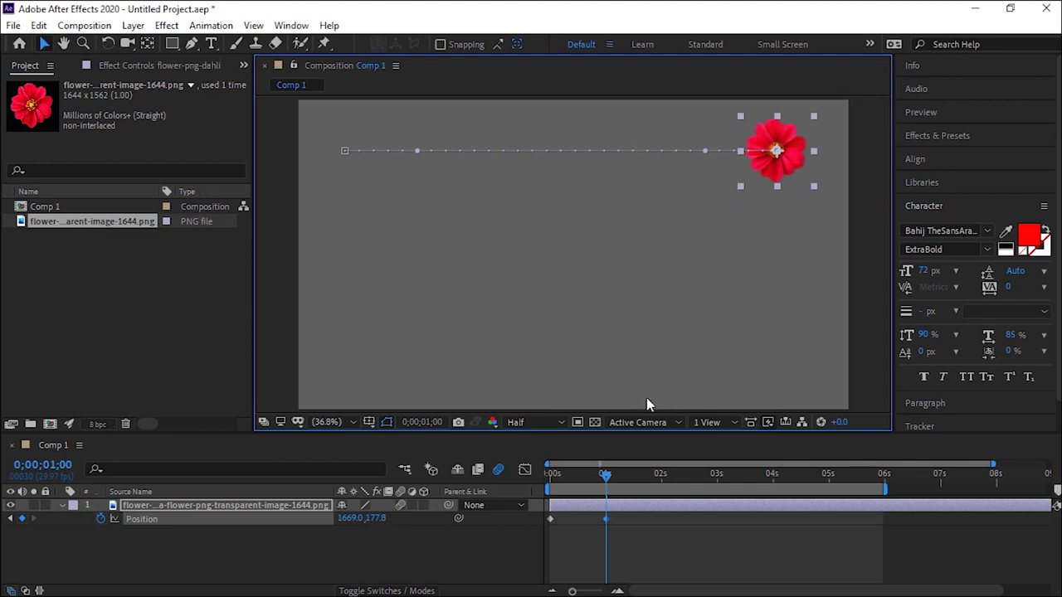
{"action": "left_click_drag", "start_coordinate": [608, 483], "coordinate": [664, 488]}
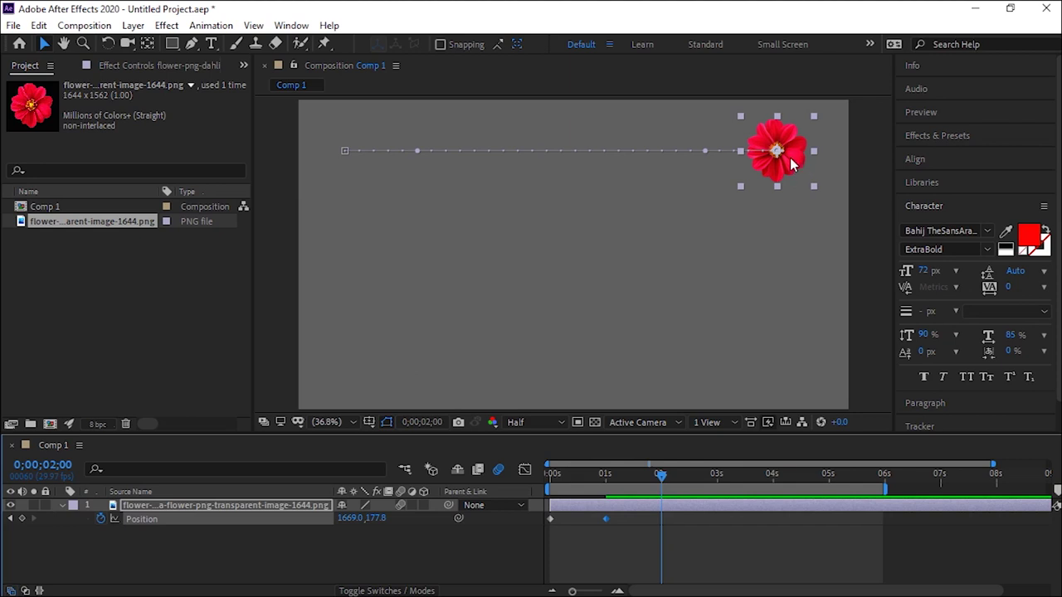
{"action": "left_click_drag", "start_coordinate": [793, 163], "coordinate": [792, 231]}
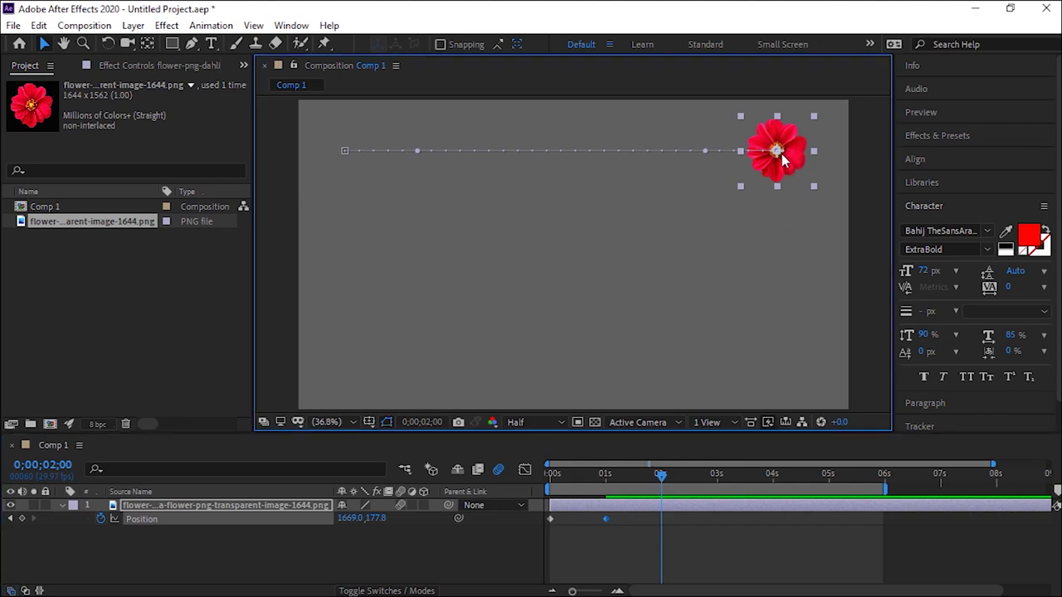
Step: At 2 seconds, drop the flower to the bottom-right (1753.3, 953.1) and round the top-right turn
{"action": "left_click_drag", "start_coordinate": [790, 156], "coordinate": [805, 377]}
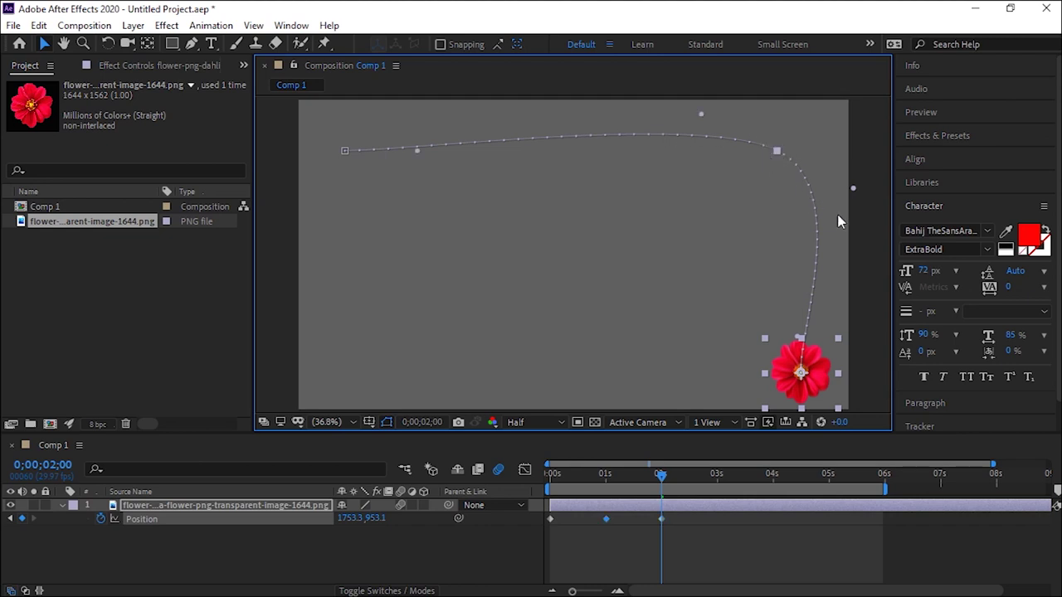
{"action": "left_click_drag", "start_coordinate": [853, 190], "coordinate": [785, 240]}
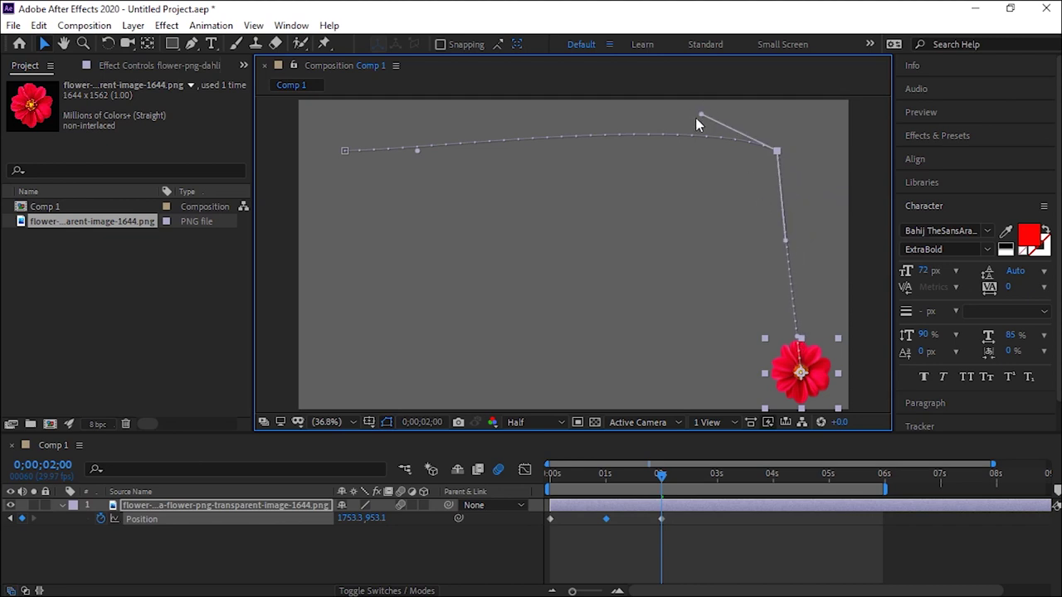
{"action": "left_click_drag", "start_coordinate": [700, 115], "coordinate": [697, 166]}
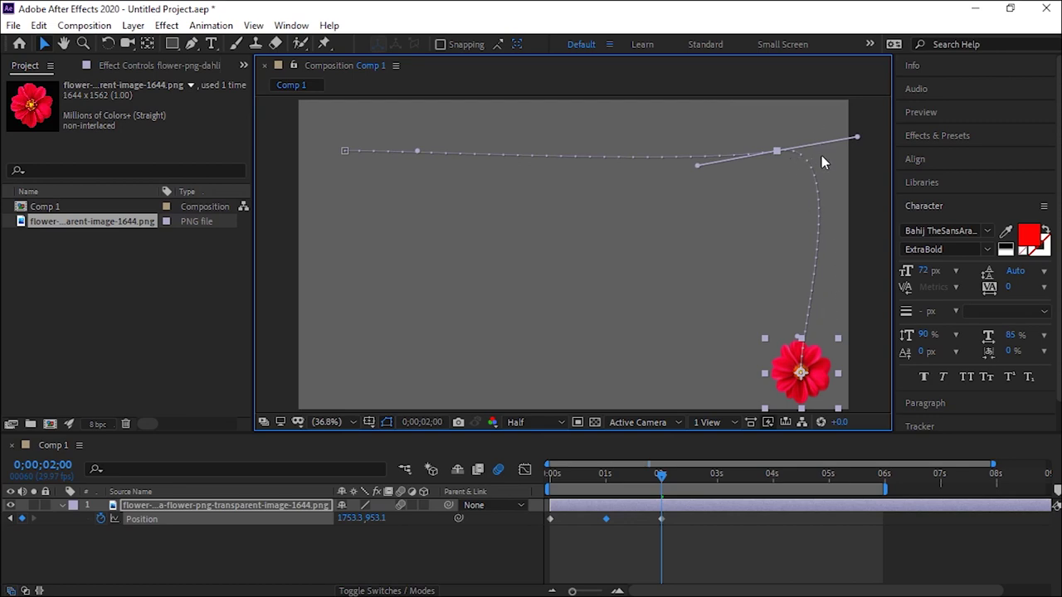
{"action": "right_click", "coordinate": [777, 153]}
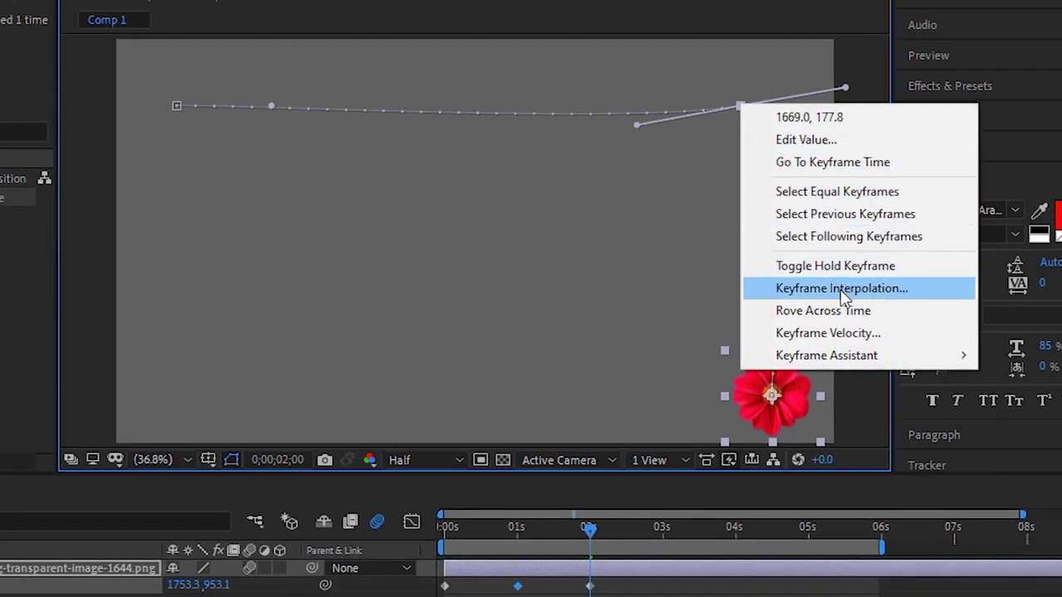
Step: Set the top-right keyframe's Spatial Interpolation to Linear for a sharp corner, then move to 3 seconds
{"action": "left_click", "coordinate": [878, 291]}
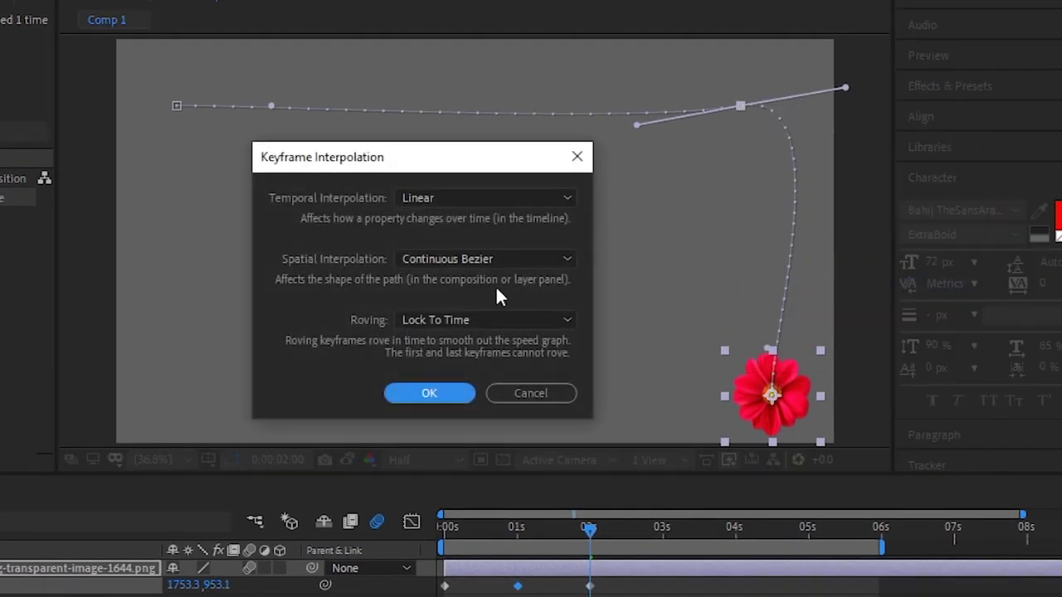
{"action": "left_click", "coordinate": [504, 260]}
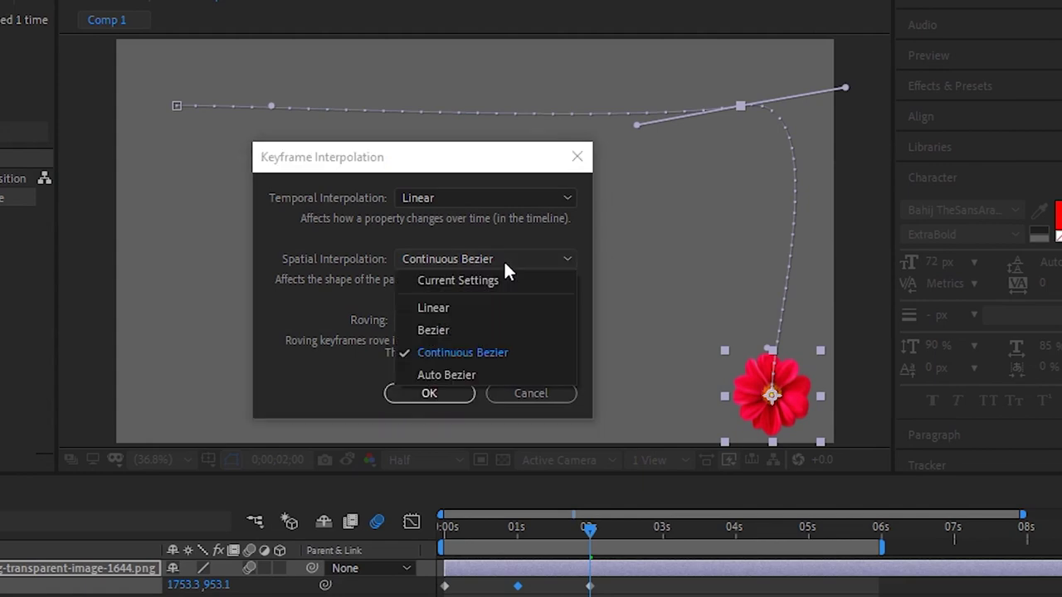
{"action": "left_click", "coordinate": [454, 308]}
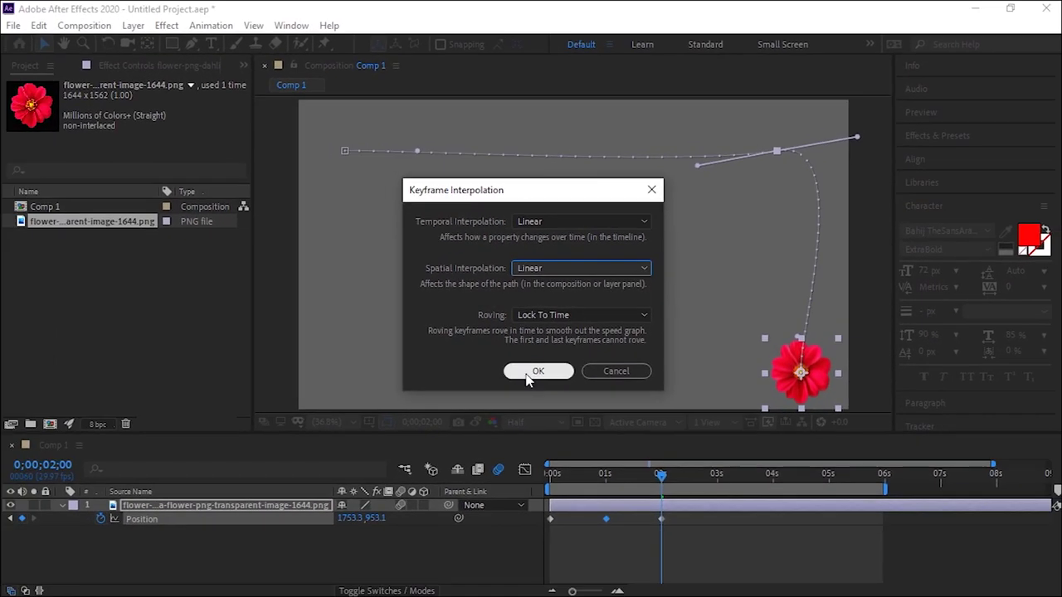
{"action": "left_click", "coordinate": [529, 378]}
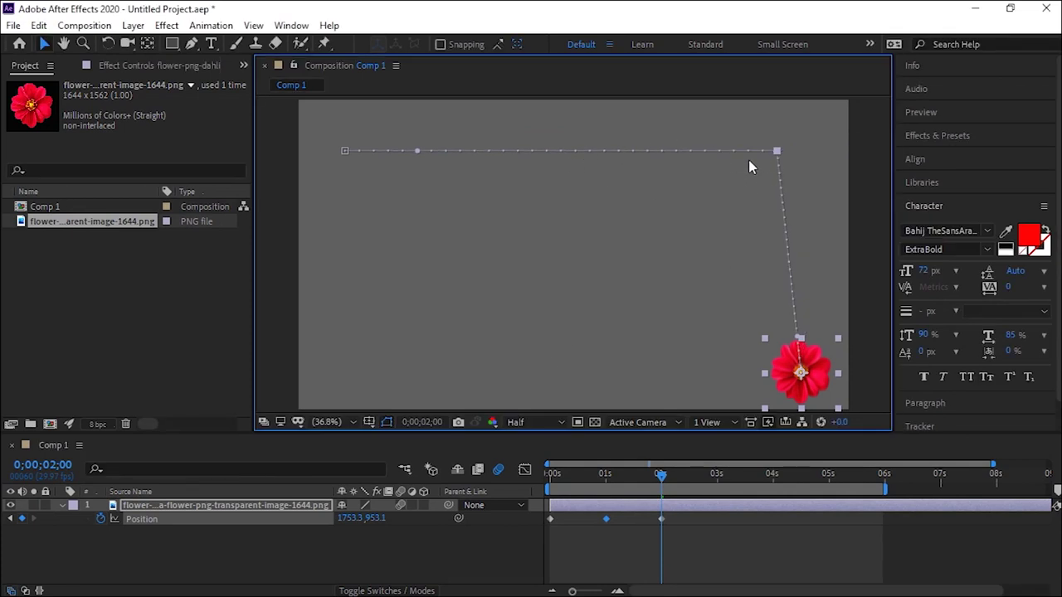
{"action": "left_click_drag", "start_coordinate": [777, 152], "coordinate": [806, 147]}
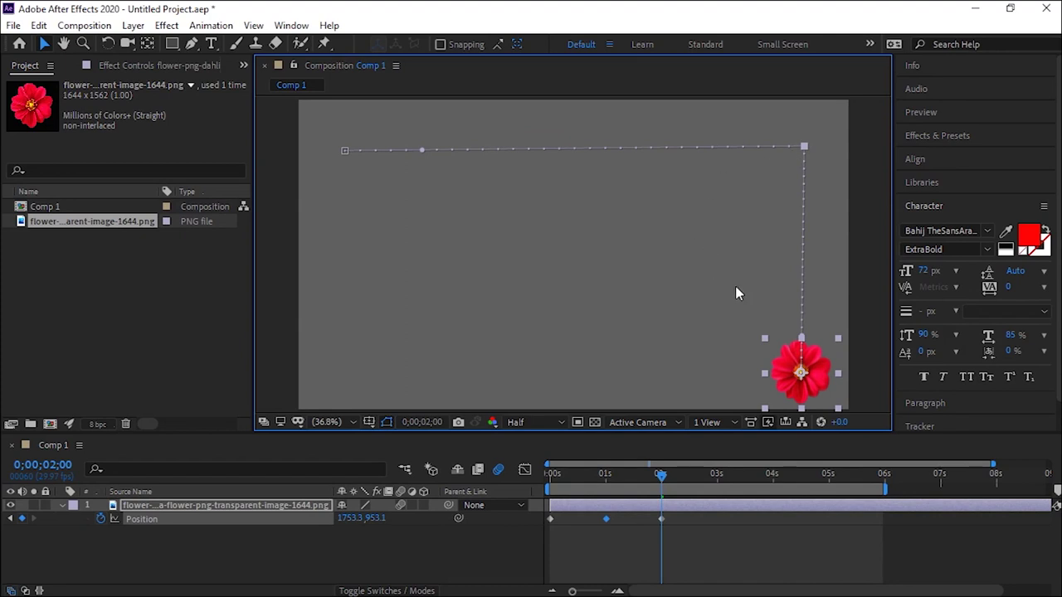
{"action": "left_click_drag", "start_coordinate": [665, 473], "coordinate": [721, 489]}
{"action": "left_click_drag", "start_coordinate": [801, 381], "coordinate": [726, 381]}
Step: At 3 seconds, move the flower bottom-left and make the bottom-right corner Linear
{"action": "left_click_drag", "start_coordinate": [649, 375], "coordinate": [365, 390]}
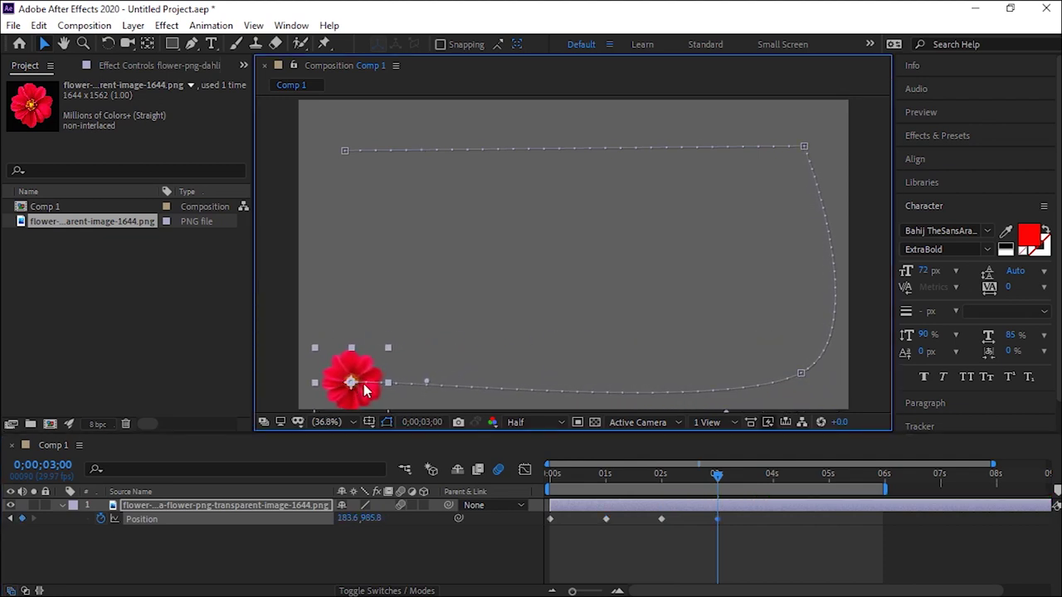
{"action": "right_click", "coordinate": [802, 374]}
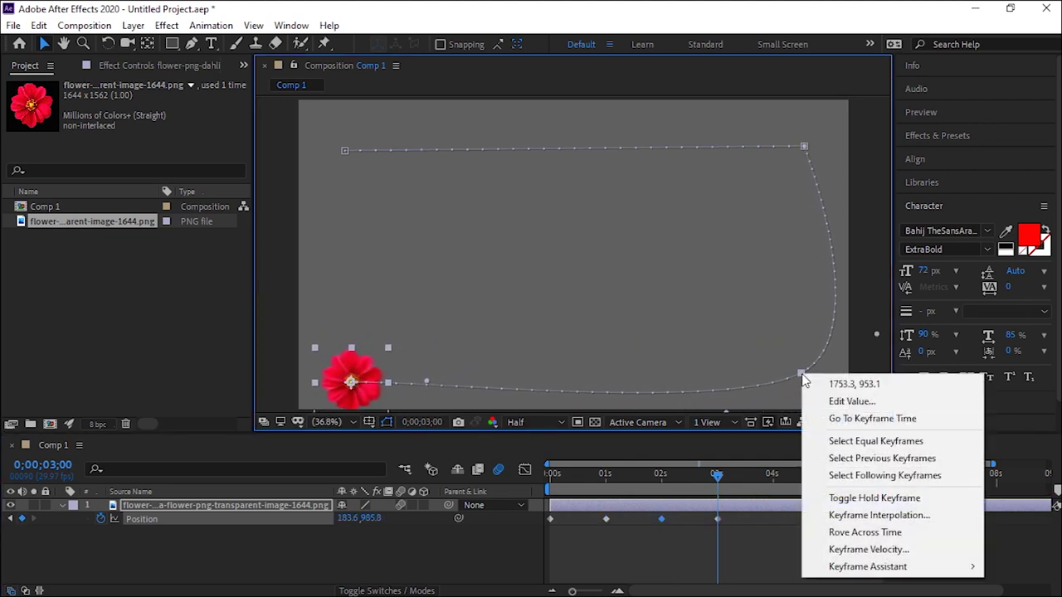
{"action": "left_click", "coordinate": [910, 517]}
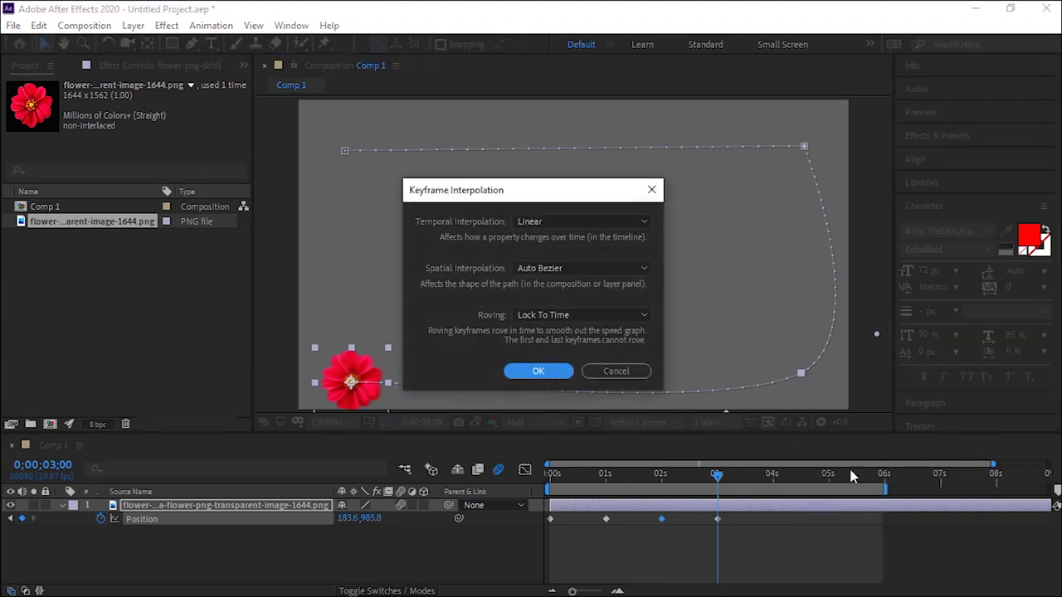
{"action": "left_click", "coordinate": [573, 266]}
{"action": "left_click", "coordinate": [542, 306]}
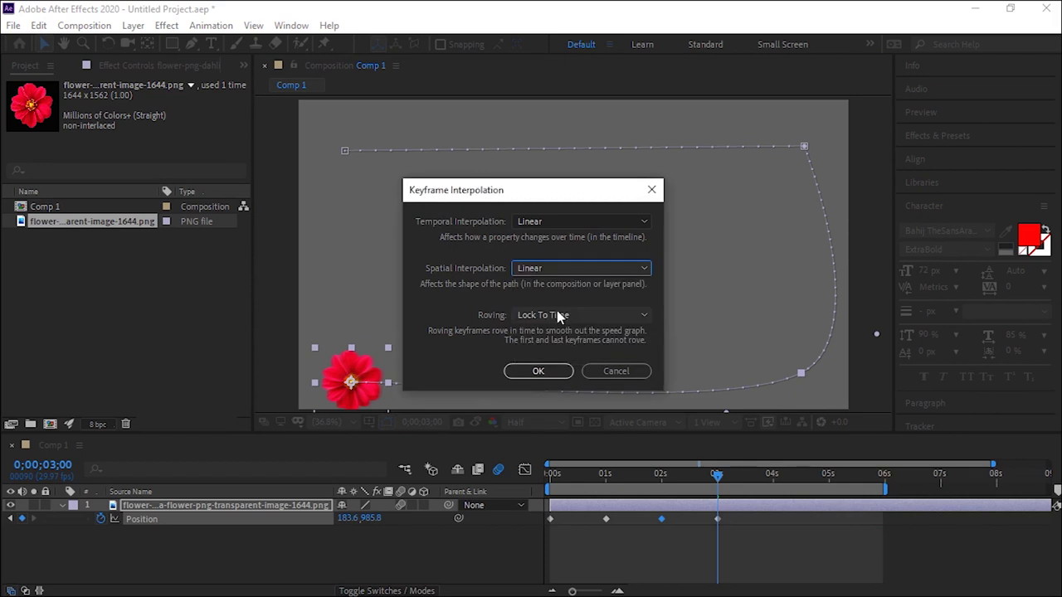
{"action": "left_click", "coordinate": [540, 372]}
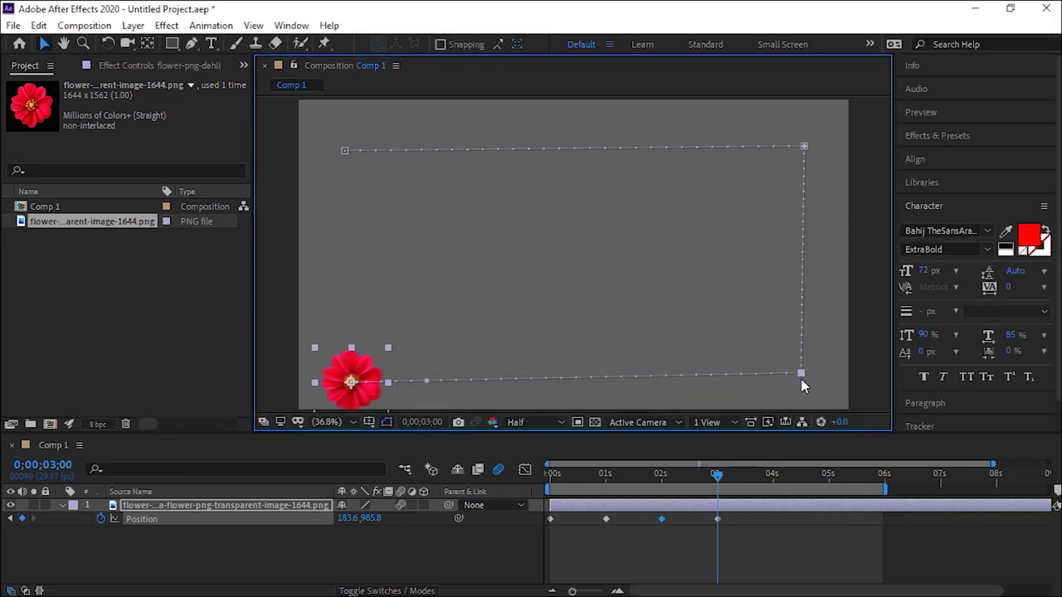
{"action": "left_click_drag", "start_coordinate": [800, 374], "coordinate": [811, 383]}
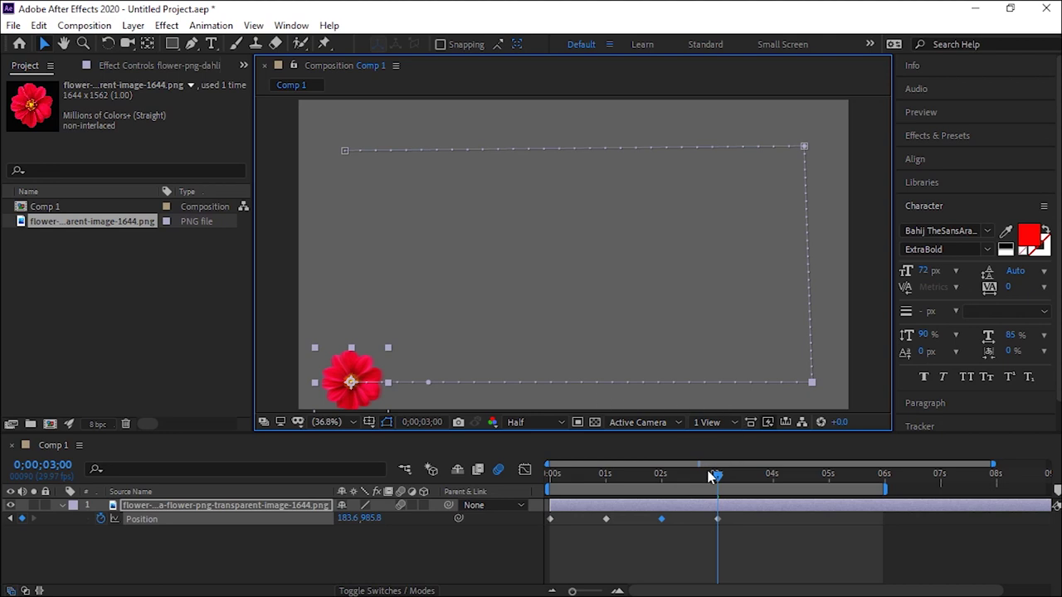
Step: Near 4 seconds, return the flower to the top-left (159.1, 199.6) with a Linear bottom-left corner
{"action": "left_click_drag", "start_coordinate": [716, 475], "coordinate": [771, 479]}
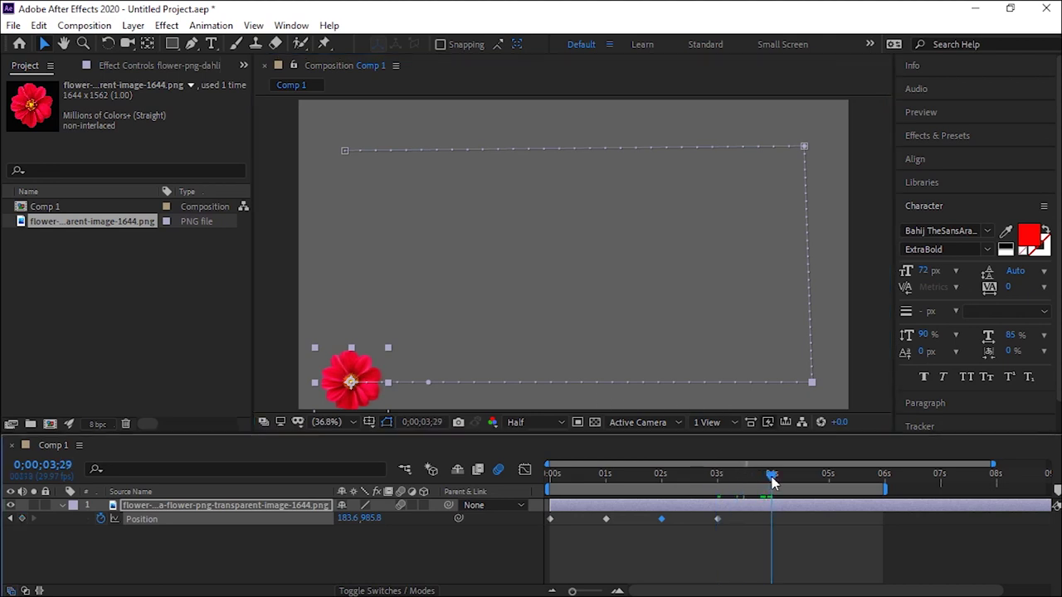
{"action": "mouse_move", "coordinate": [359, 372]}
{"action": "left_mouse_down"}
{"action": "mouse_move", "coordinate": [355, 140]}
{"action": "mouse_move", "coordinate": [353, 149]}
{"action": "left_mouse_up"}
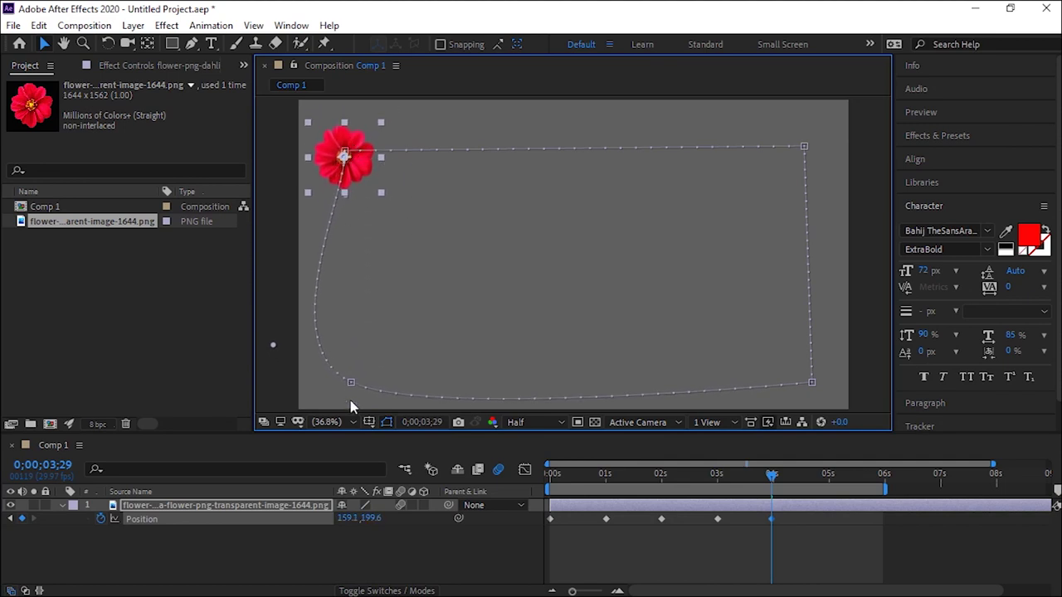
{"action": "right_click", "coordinate": [351, 383]}
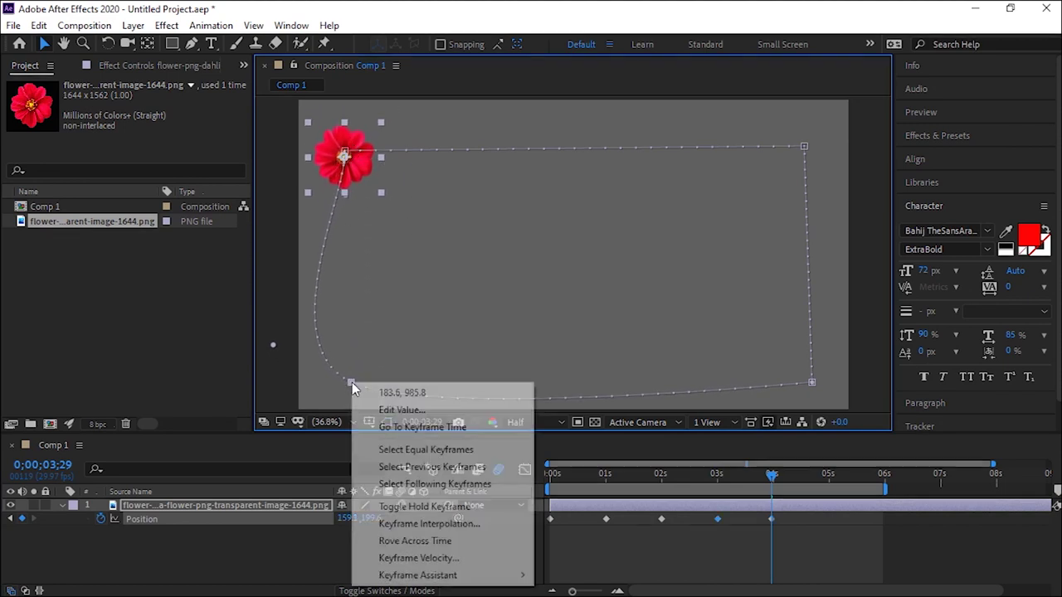
{"action": "left_click", "coordinate": [454, 525]}
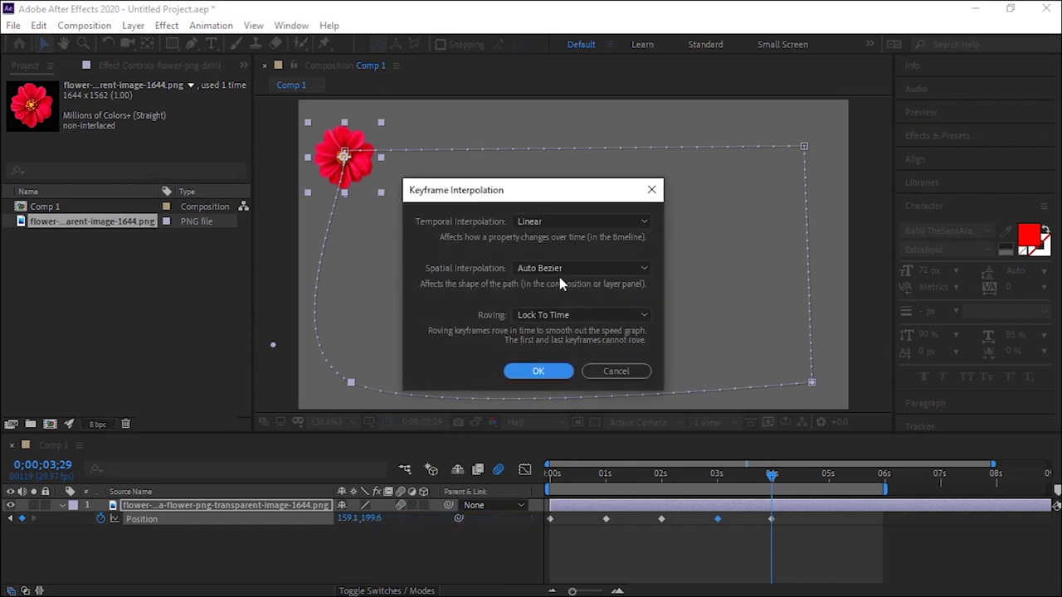
{"action": "left_click", "coordinate": [559, 271]}
{"action": "left_click", "coordinate": [543, 307]}
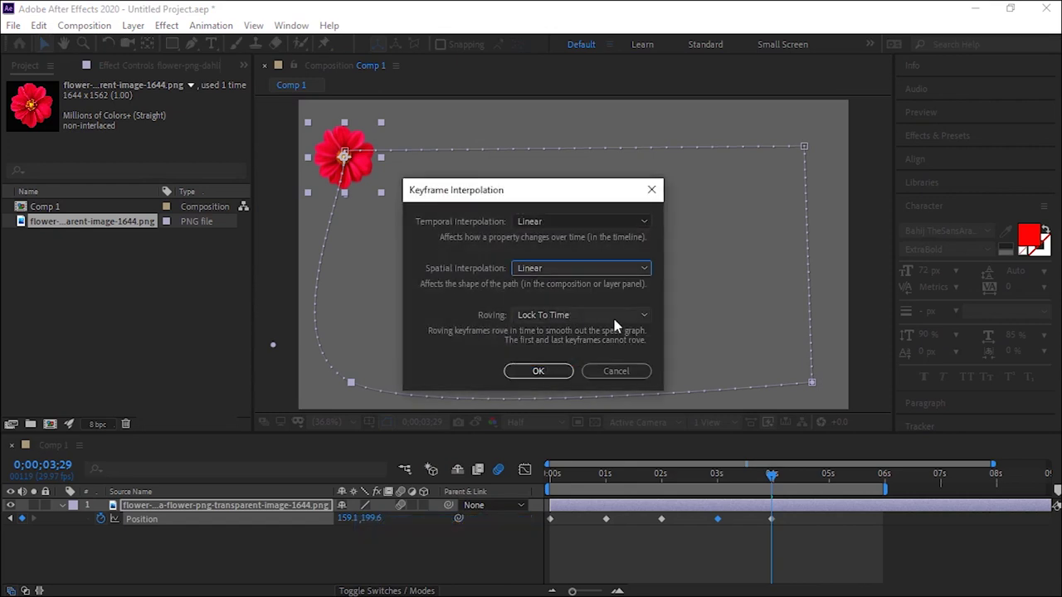
{"action": "left_click", "coordinate": [541, 374]}
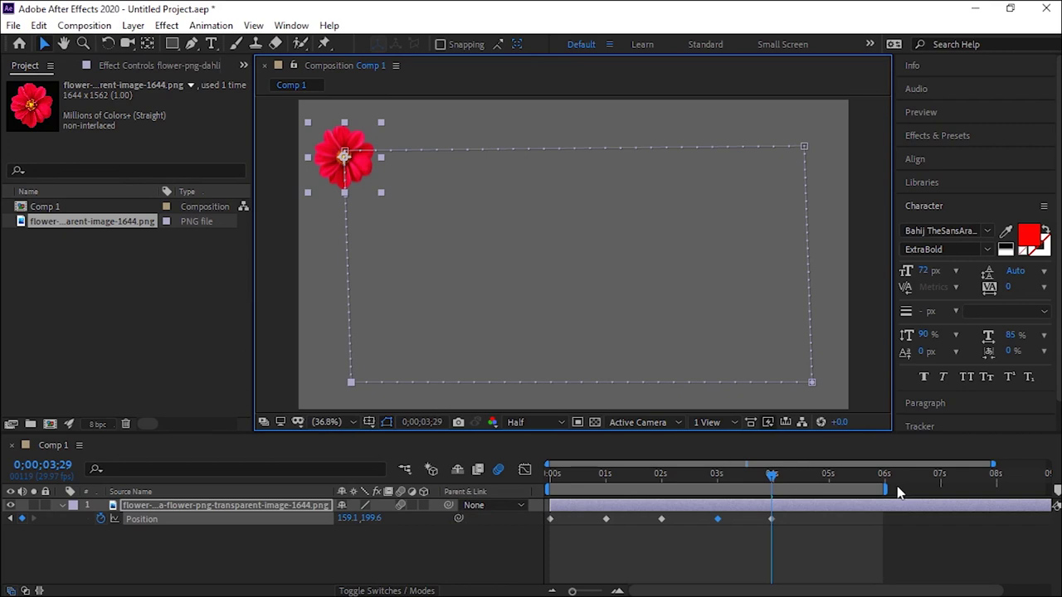
{"action": "left_click_drag", "start_coordinate": [885, 489], "coordinate": [817, 489]}
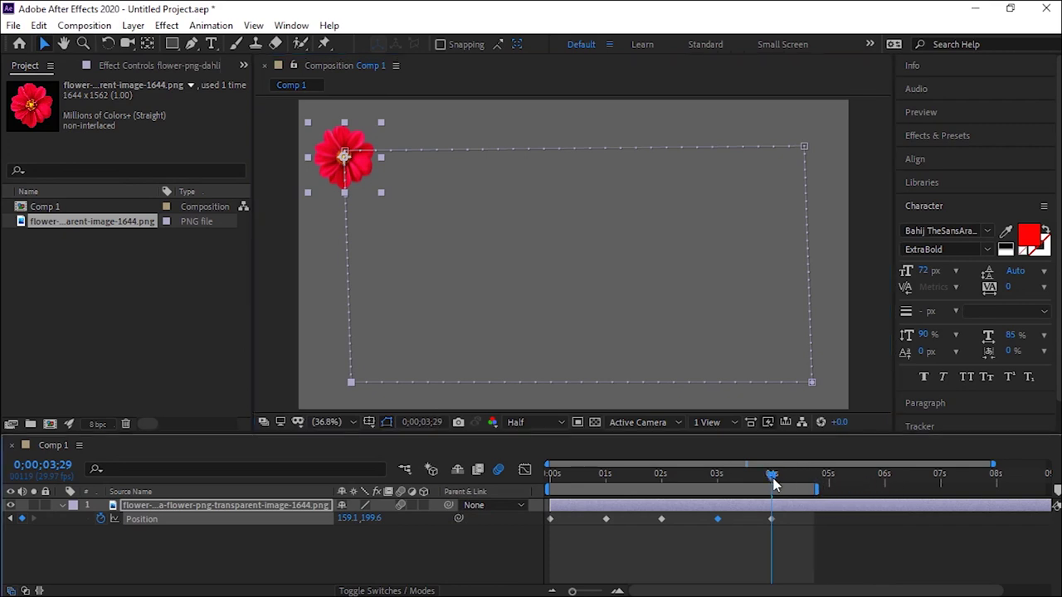
Step: Preview the rectangular path from the start, then extend the work area to 8 seconds
{"action": "key", "text": "Home"}
{"action": "key", "text": "space"}
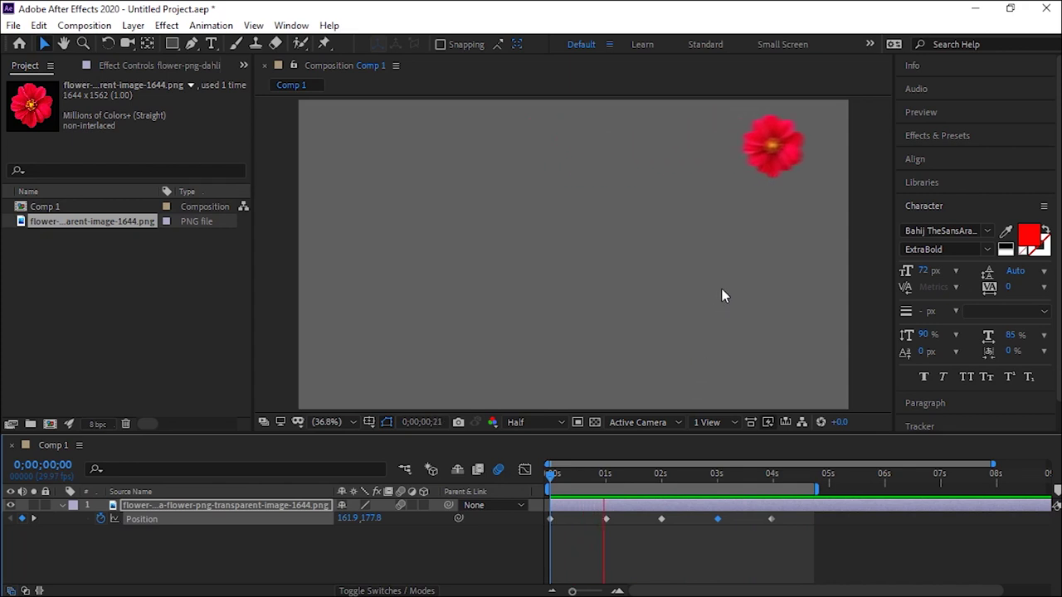
{"action": "key", "text": "space"}
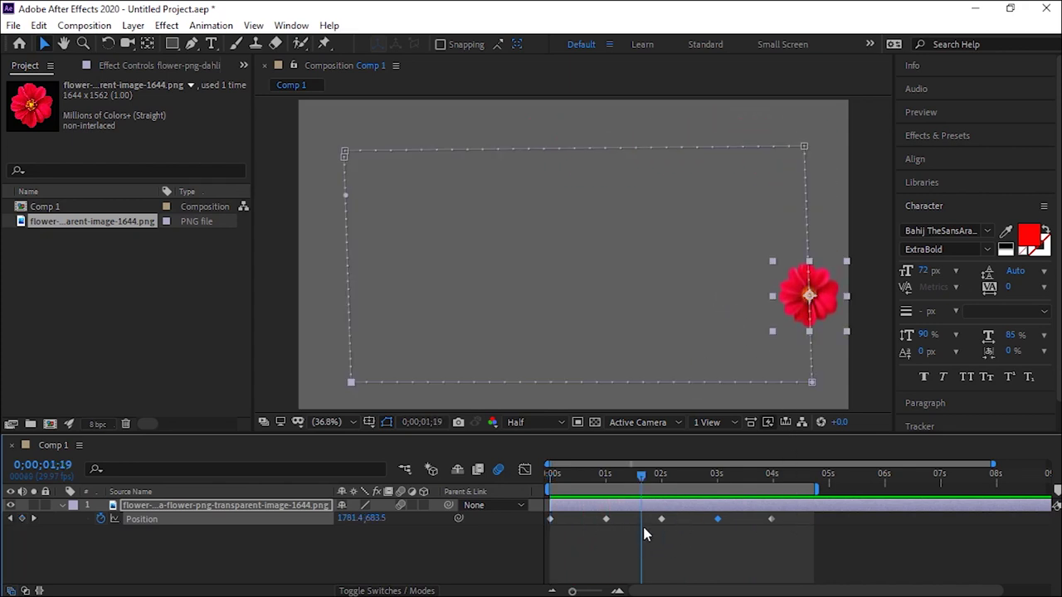
{"action": "mouse_move", "coordinate": [607, 522]}
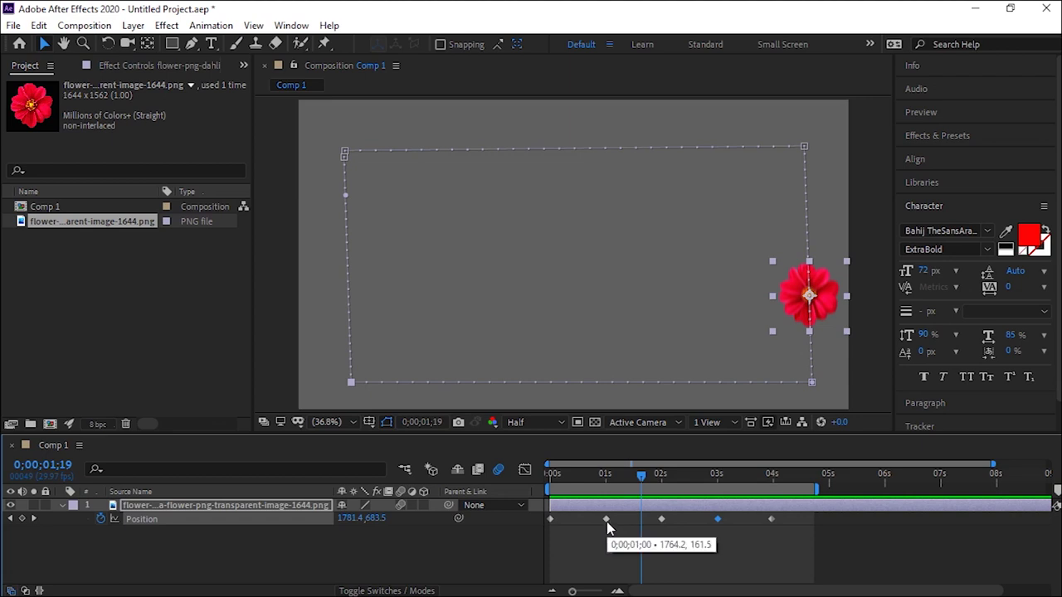
{"action": "left_click", "coordinate": [607, 519]}
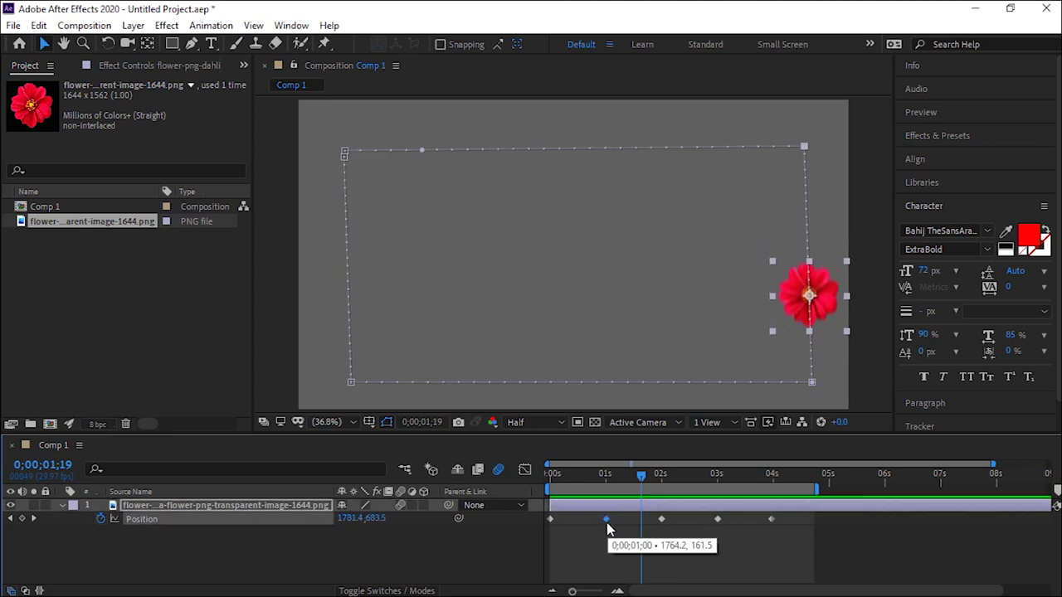
{"action": "left_click_drag", "start_coordinate": [816, 490], "coordinate": [988, 490]}
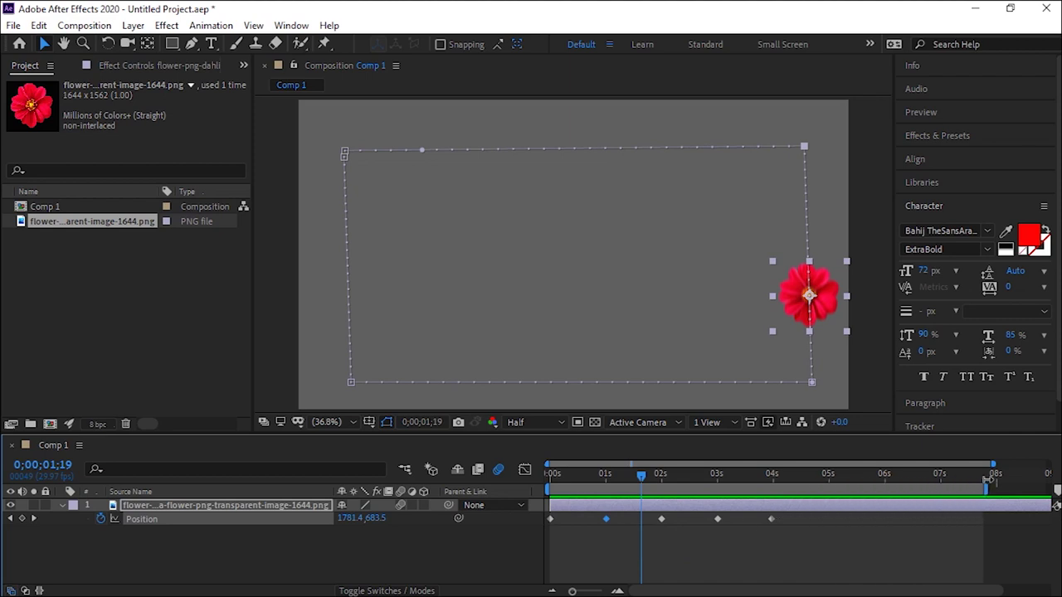
Step: Stretch the dahlia's five Position keyframes so the last sits near 7 s, then preview the slower loop
{"action": "left_click_drag", "start_coordinate": [845, 561], "coordinate": [546, 513]}
{"action": "mouse_move", "coordinate": [772, 519]}
{"action": "left_mouse_down"}
{"action": "mouse_move", "coordinate": [937, 519]}
{"action": "mouse_move", "coordinate": [882, 530]}
{"action": "mouse_move", "coordinate": [687, 526]}
{"action": "mouse_move", "coordinate": [938, 530]}
{"action": "left_mouse_up"}
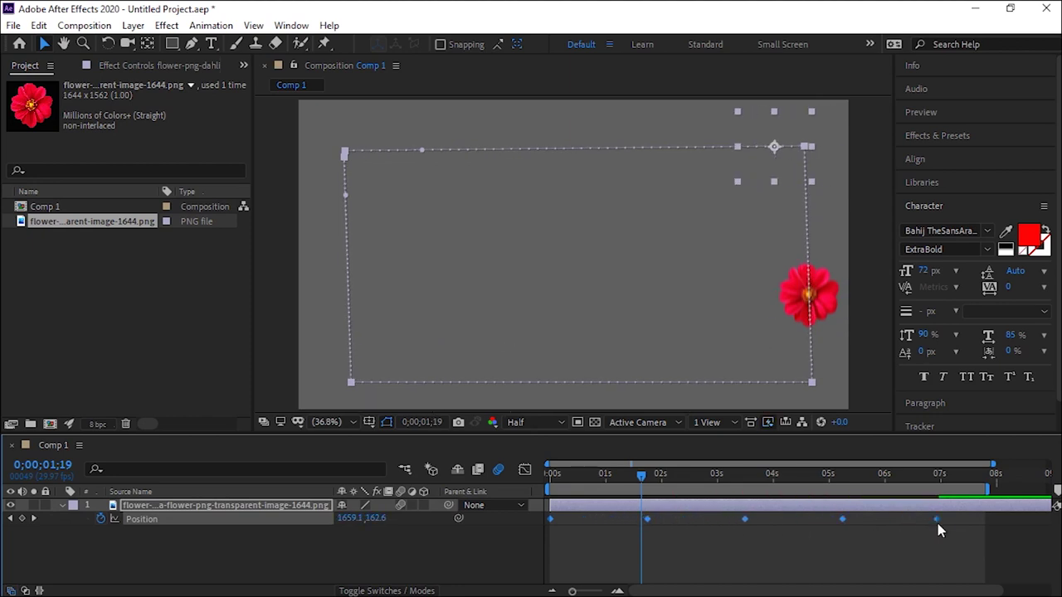
{"action": "left_click", "coordinate": [827, 396]}
{"action": "key", "text": "space"}
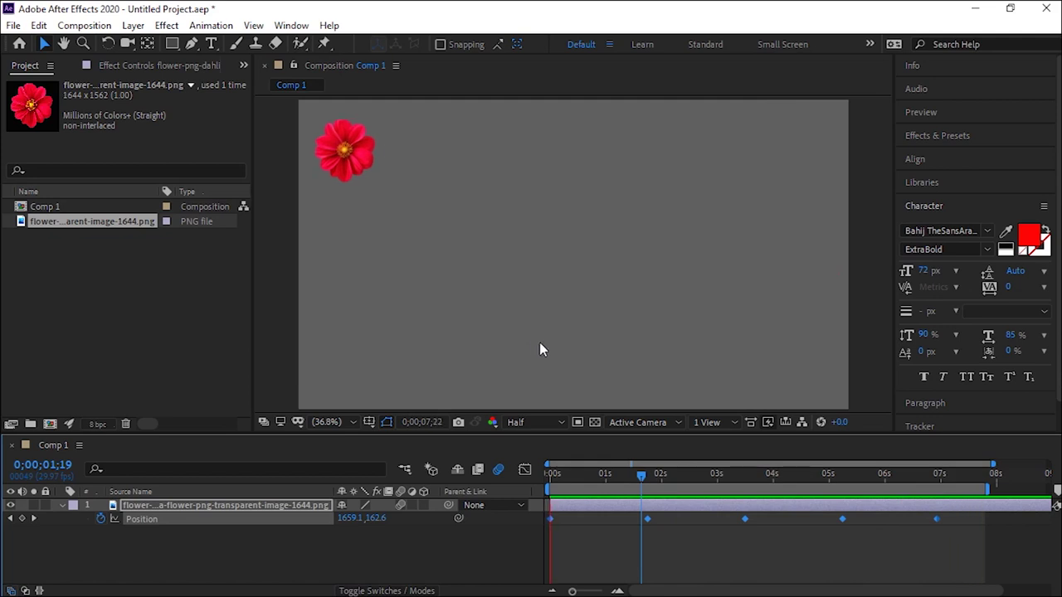
{"action": "key", "text": "space"}
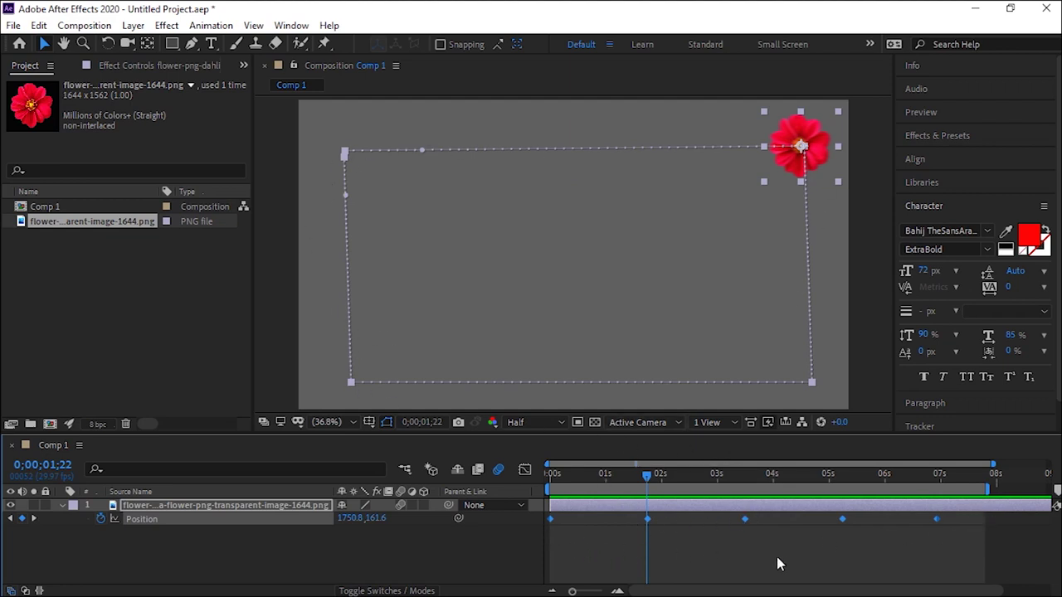
Step: Delete the flower's Position keyframes and park it at the top-right corner
{"action": "left_click", "coordinate": [100, 519]}
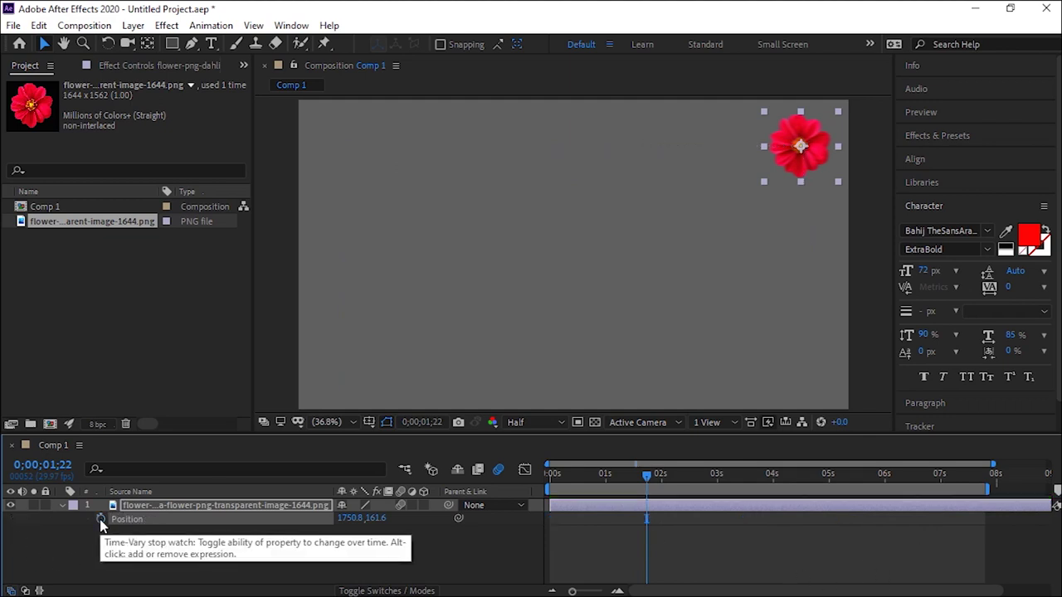
{"action": "mouse_move", "coordinate": [789, 160]}
{"action": "left_mouse_down"}
{"action": "mouse_move", "coordinate": [362, 148]}
{"action": "mouse_move", "coordinate": [373, 144]}
{"action": "left_mouse_up"}
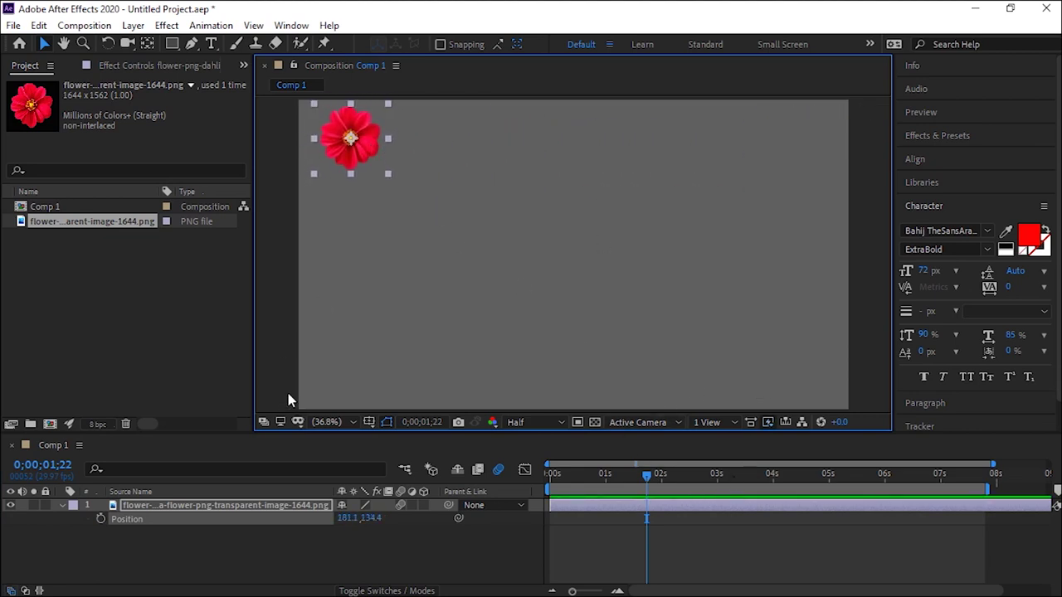
{"action": "left_click_drag", "start_coordinate": [352, 141], "coordinate": [804, 150]}
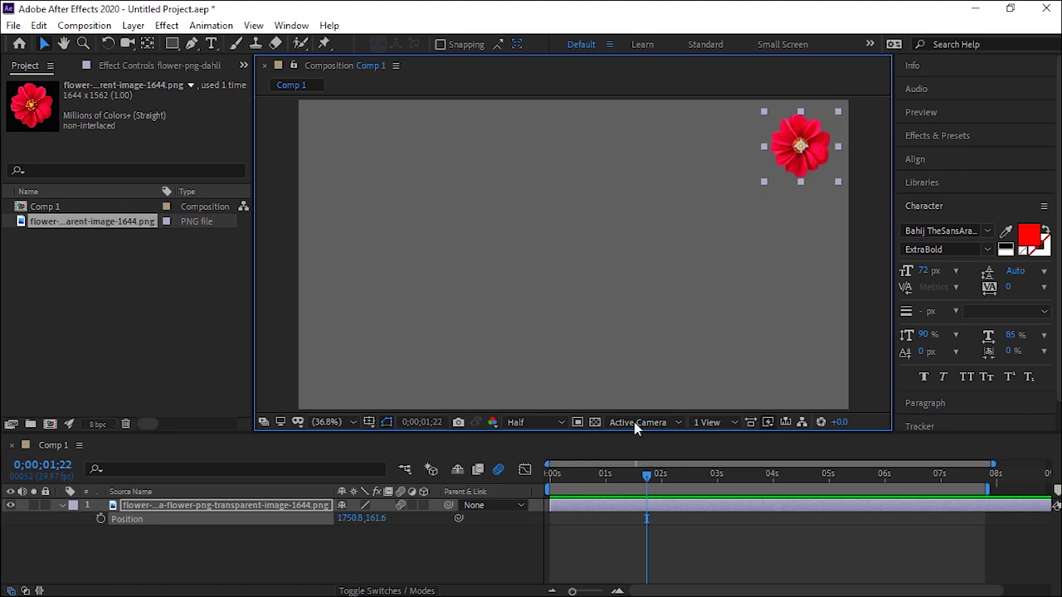
Step: Collapse Position and show only the flower's 15.7% Scale value
{"action": "key", "text": "p"}
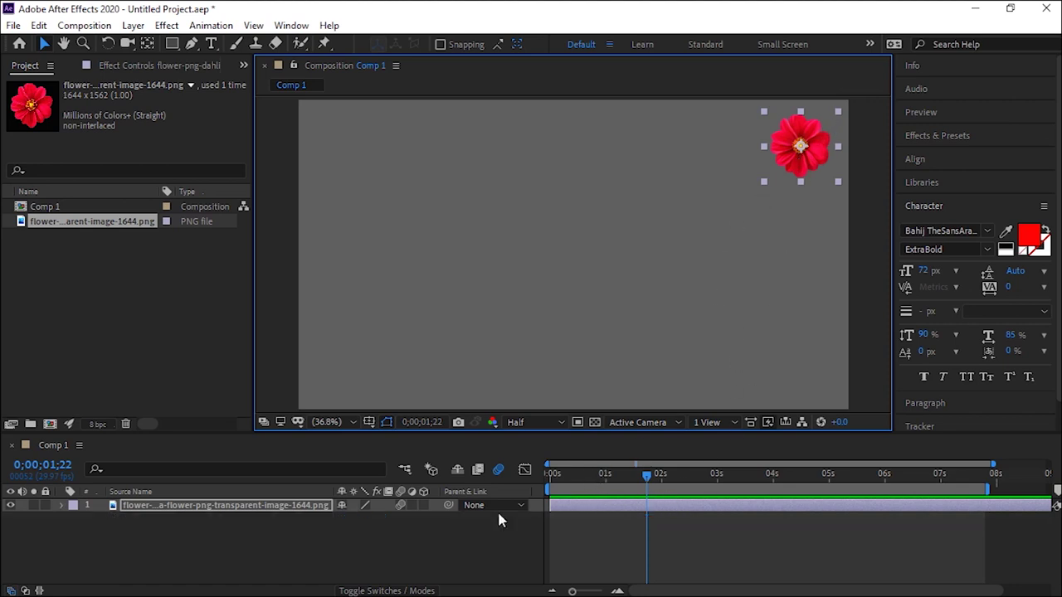
{"action": "key", "text": "Return"}
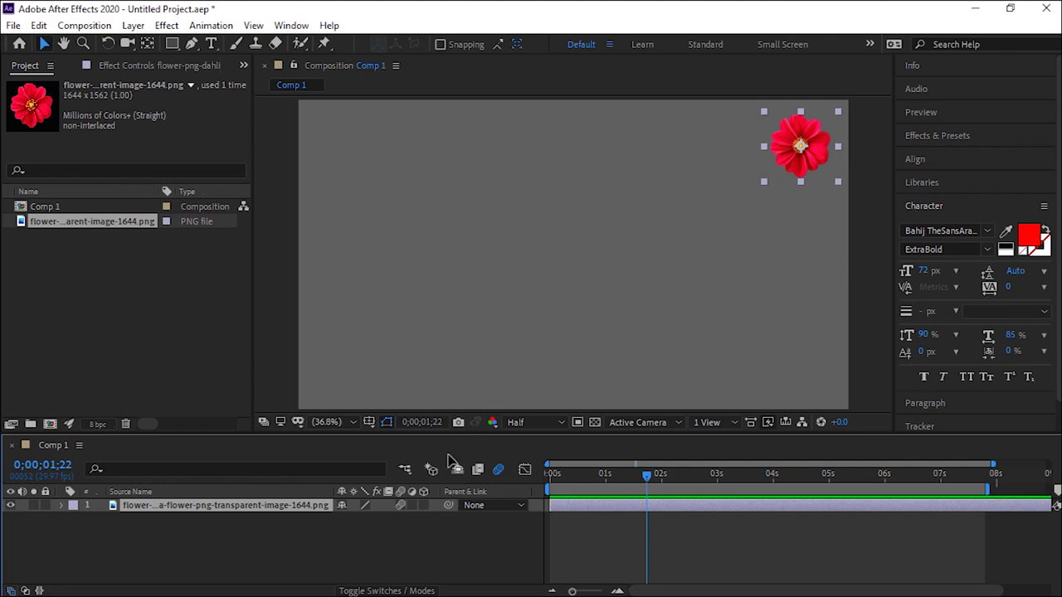
{"action": "key", "text": "s"}
{"action": "key", "text": "alt+Tab"}
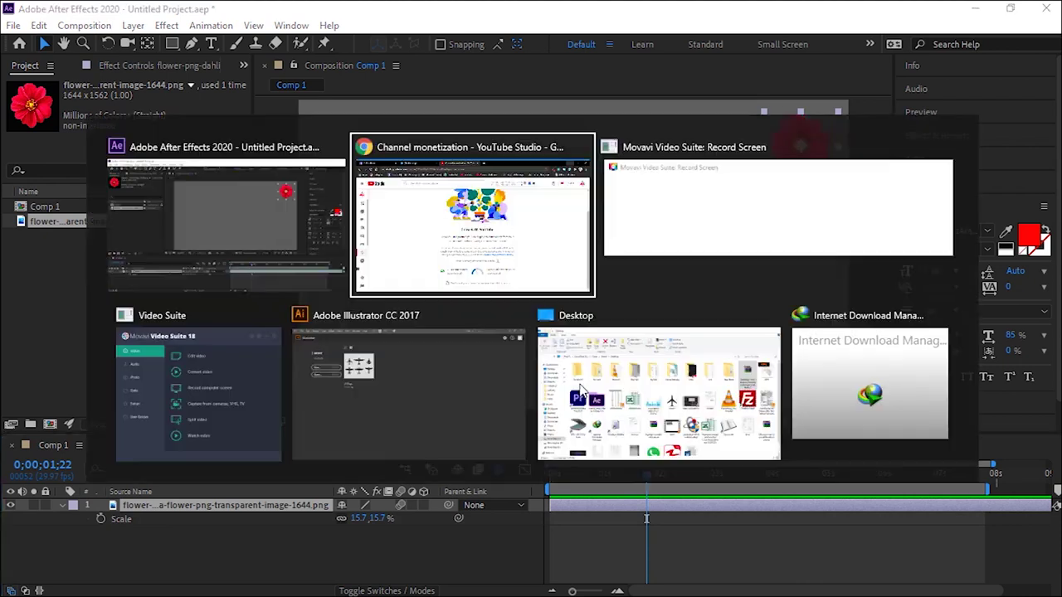
{"action": "key", "text": "alt+Tab"}
{"action": "key", "text": "alt+Tab"}
{"action": "key", "text": "alt+Tab"}
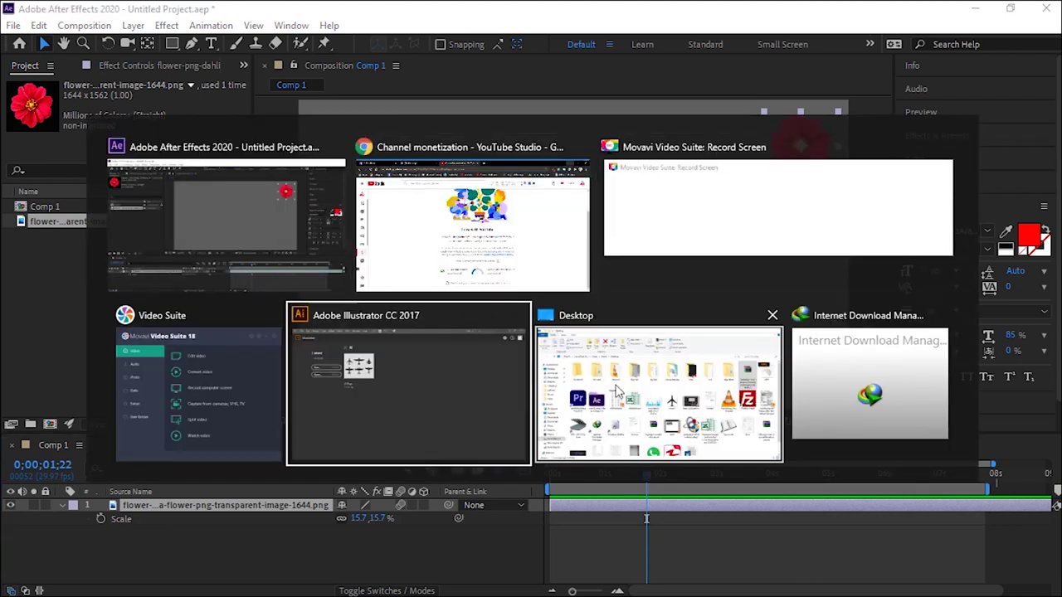
{"action": "left_click_drag", "start_coordinate": [541, 62], "coordinate": [572, 64]}
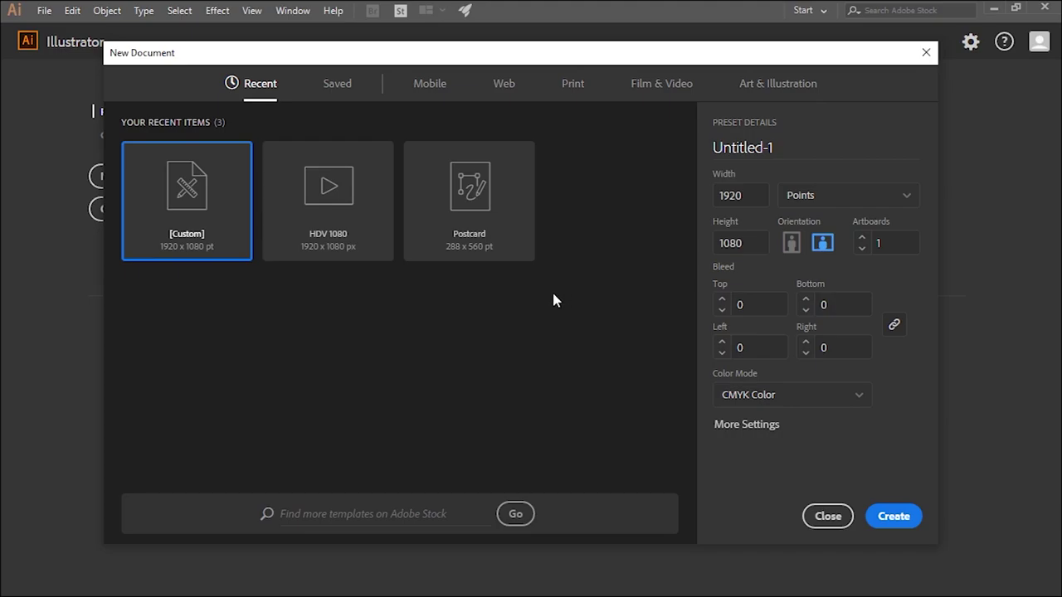
{"action": "key", "text": "alt+Tab"}
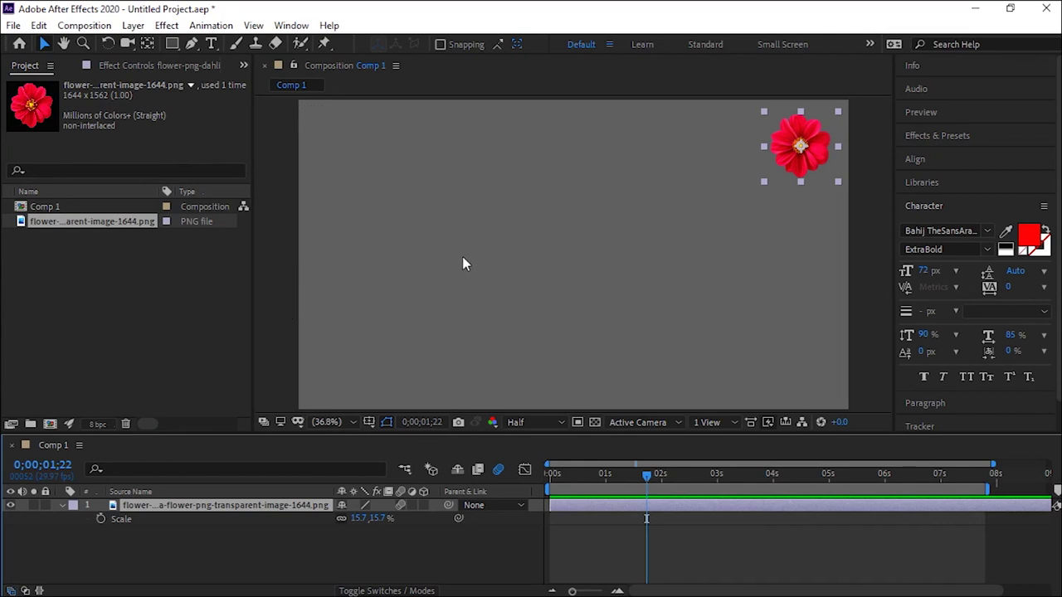
Step: Check in Composition Settings that Comp 1 is 1920 × 1080, then switch to Illustrator
{"action": "left_click", "coordinate": [87, 26]}
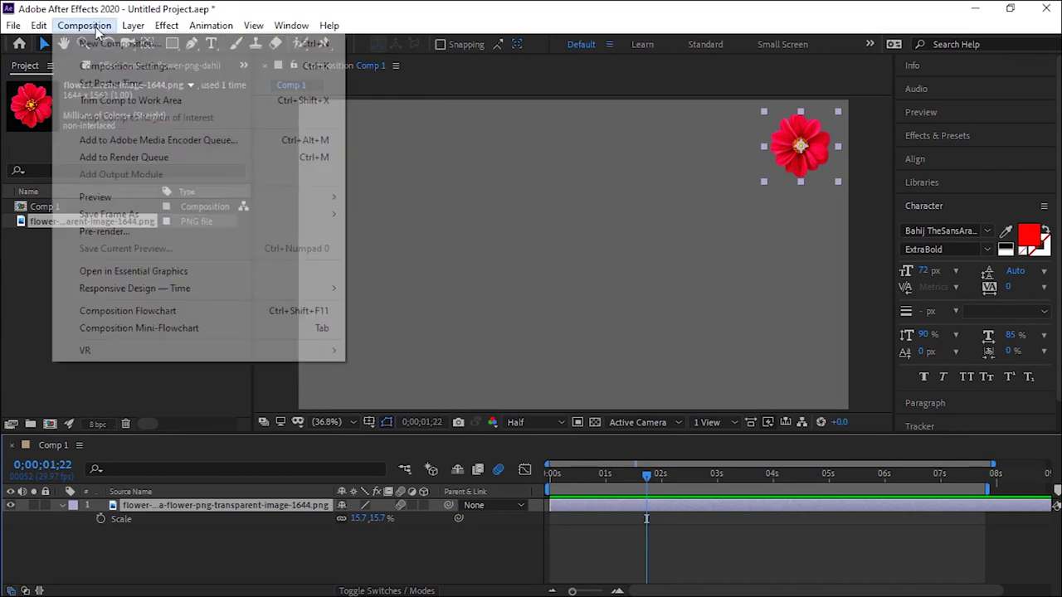
{"action": "left_click", "coordinate": [125, 66]}
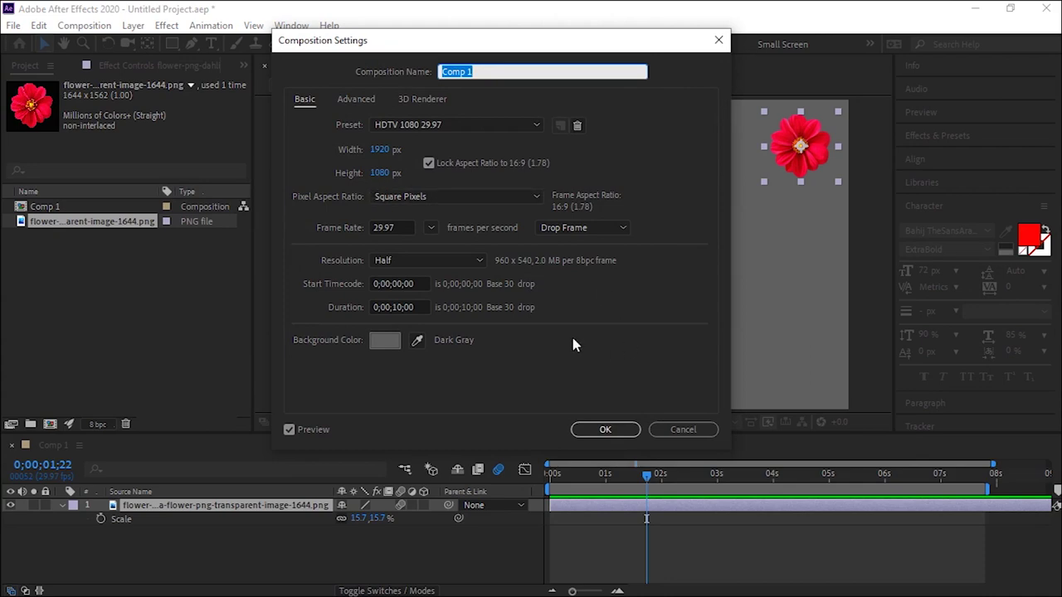
{"action": "left_click", "coordinate": [669, 429]}
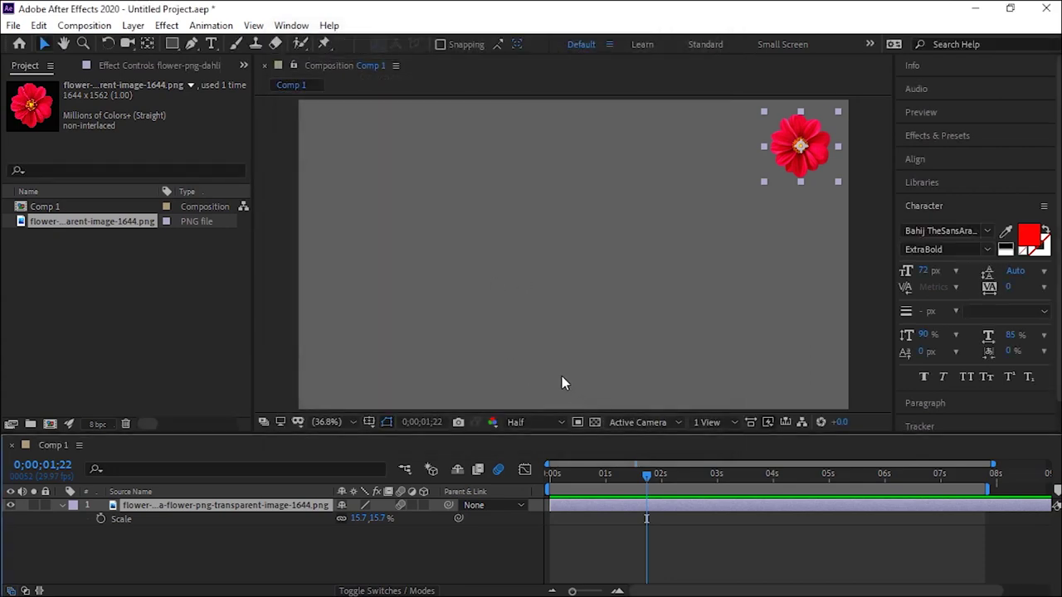
{"action": "key", "text": "alt+Tab"}
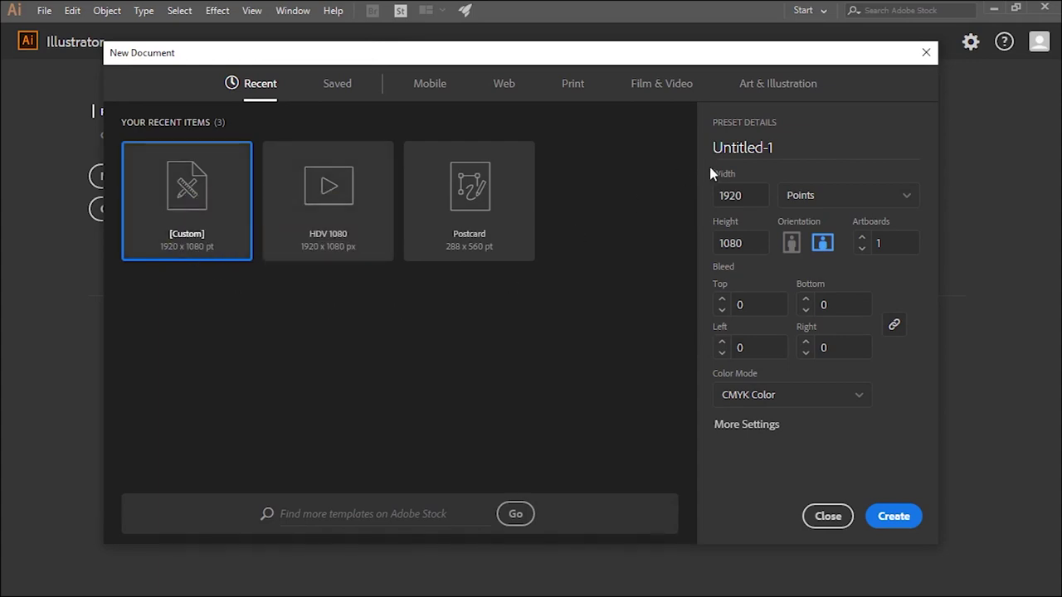
Step: Confirm width 1920 and height 1080, create the Untitled-1 document, and zoom out
{"action": "left_click", "coordinate": [755, 201]}
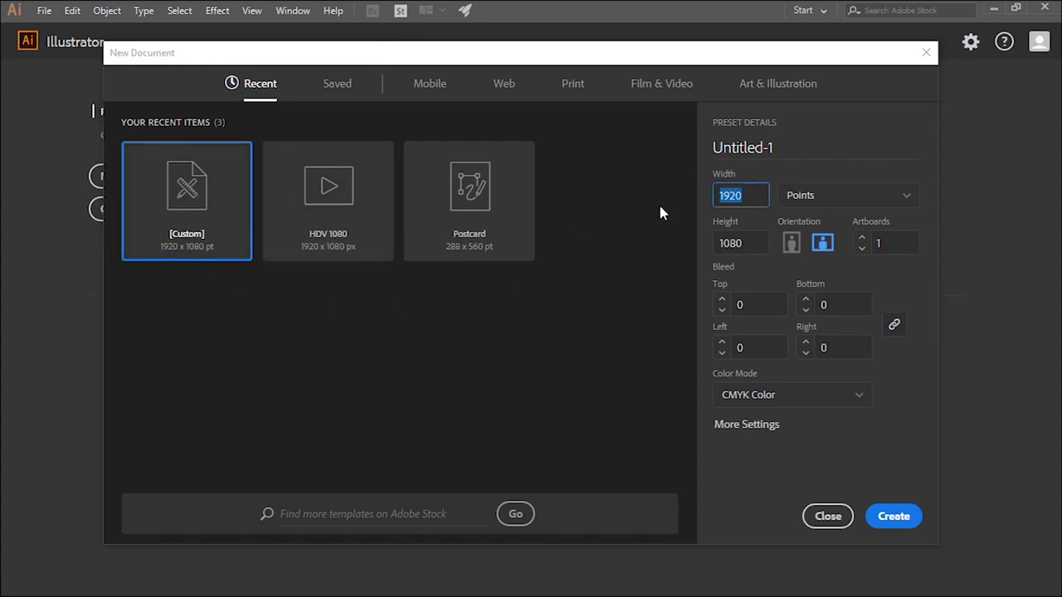
{"action": "left_click", "coordinate": [747, 248]}
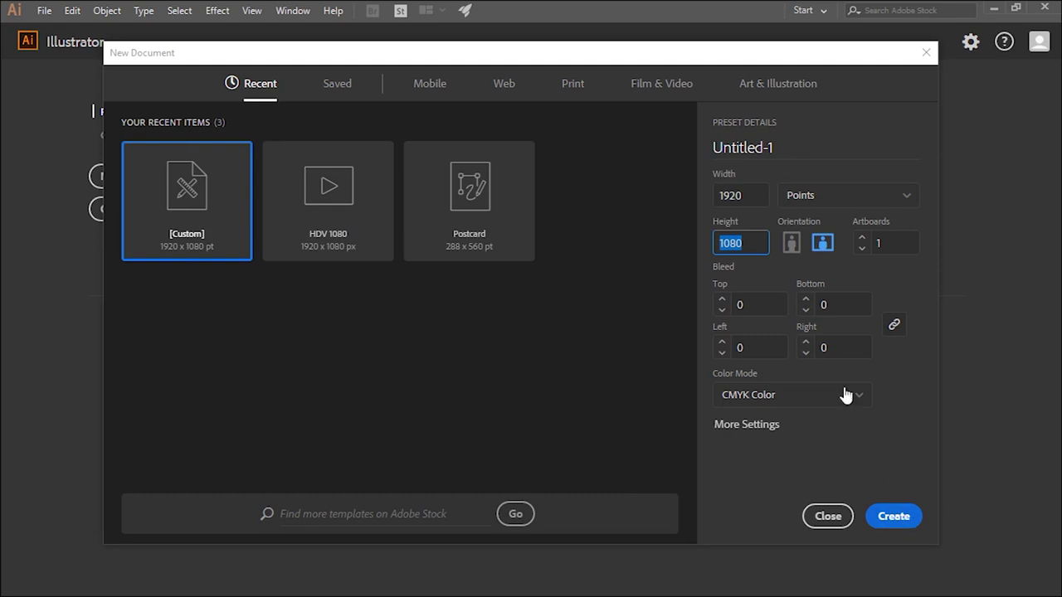
{"action": "left_click", "coordinate": [202, 203]}
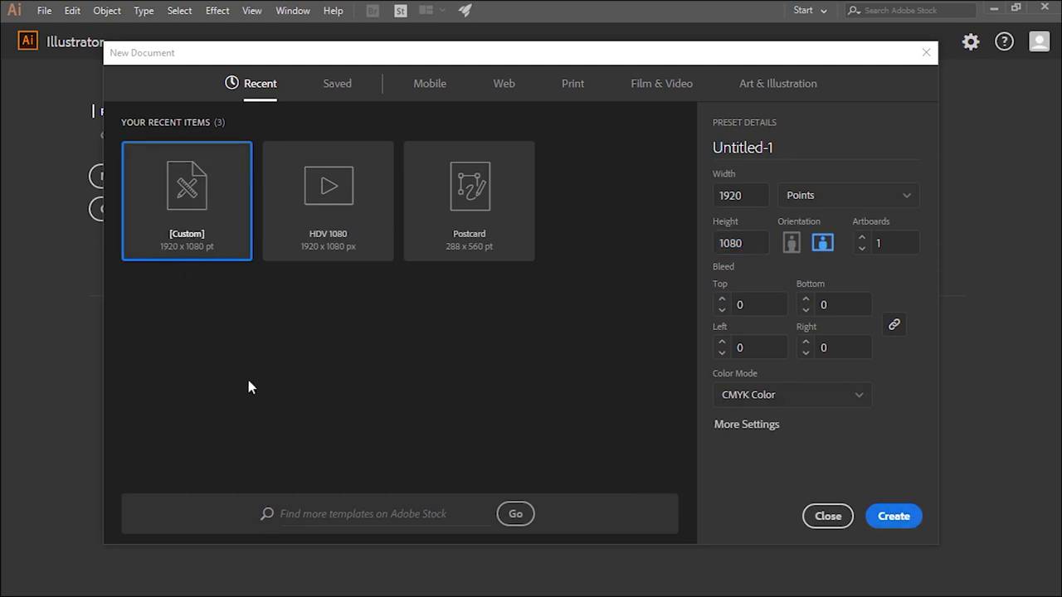
{"action": "left_click", "coordinate": [894, 516]}
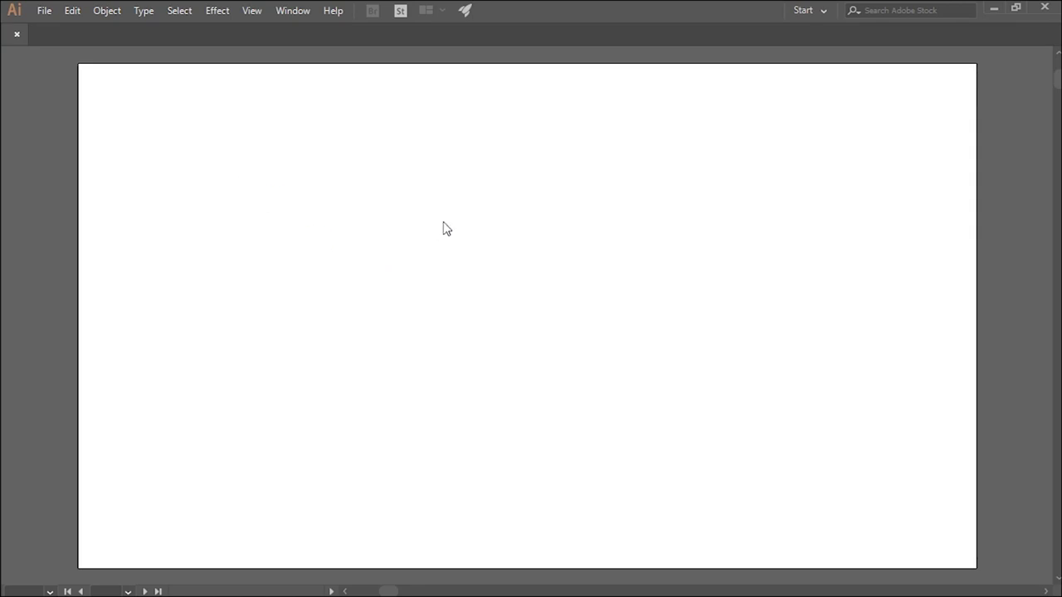
{"action": "scroll", "coordinate": [481, 251], "scroll_direction": "down", "scroll_amount": 1}
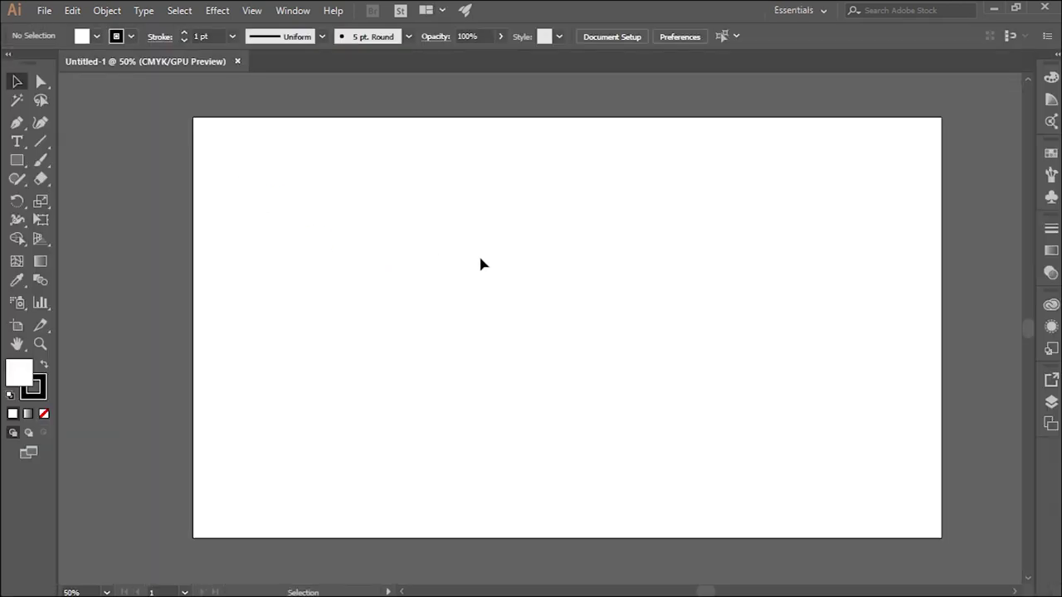
{"action": "scroll", "coordinate": [479, 255], "scroll_direction": "down", "scroll_amount": 1}
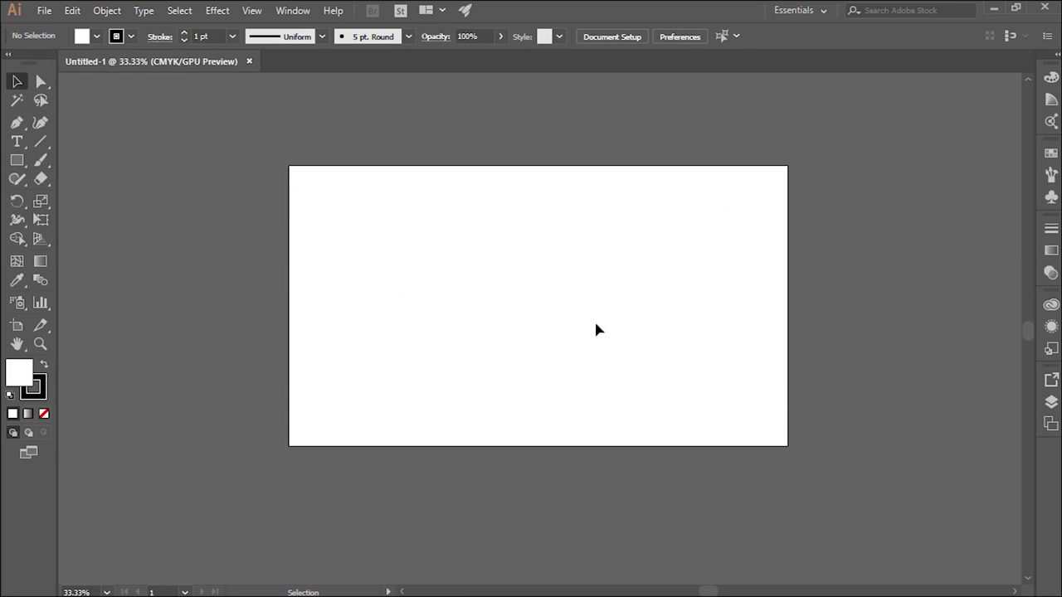
Step: Draw a rectangle about 1602×831 pt covering most of the artboard
{"action": "left_click", "coordinate": [16, 163]}
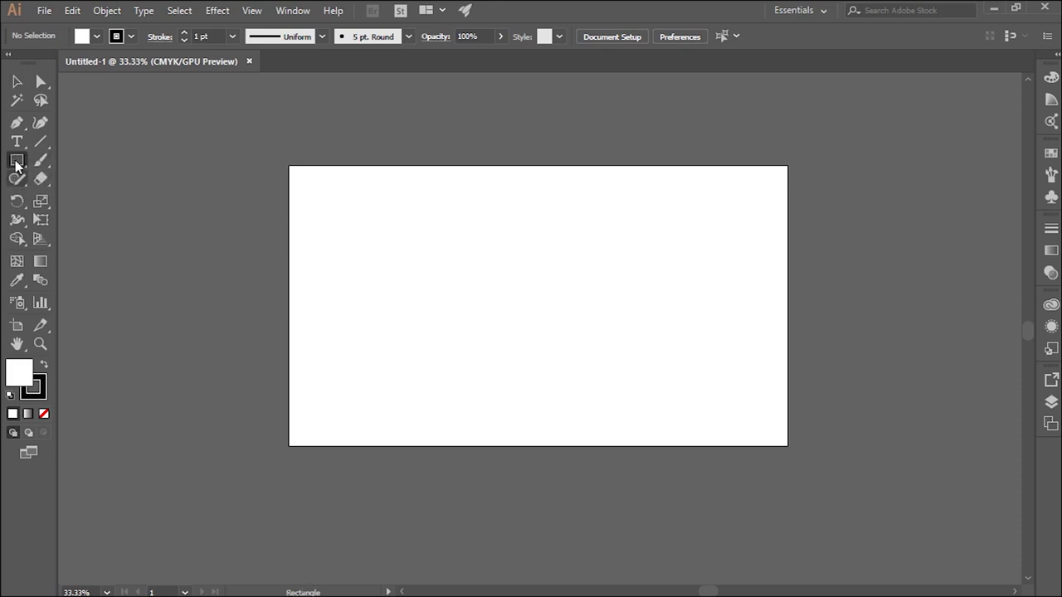
{"action": "left_click_drag", "start_coordinate": [327, 205], "coordinate": [741, 396]}
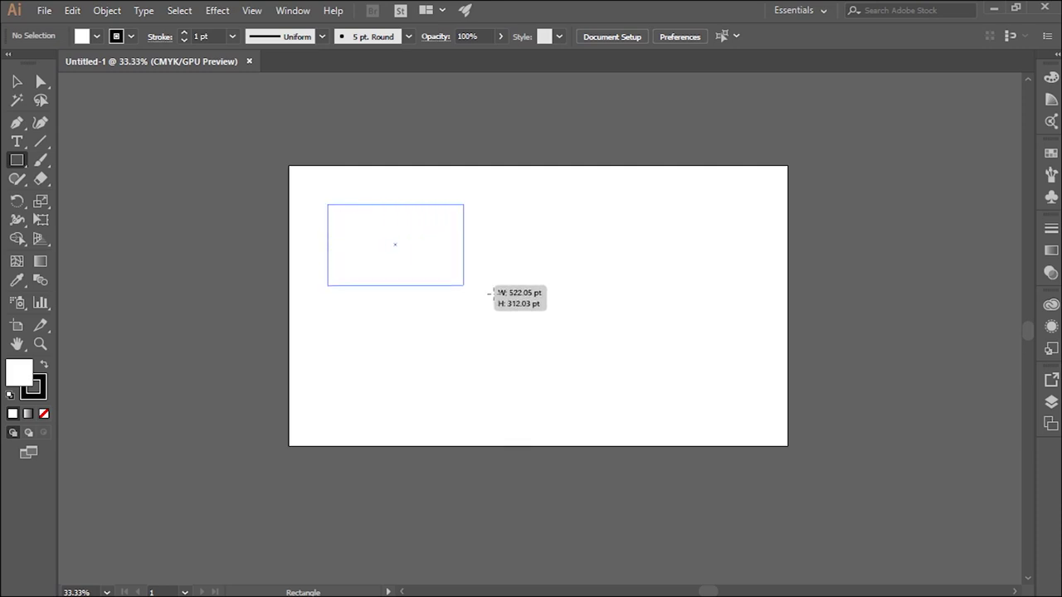
{"action": "left_click_drag", "start_coordinate": [741, 395], "coordinate": [744, 420]}
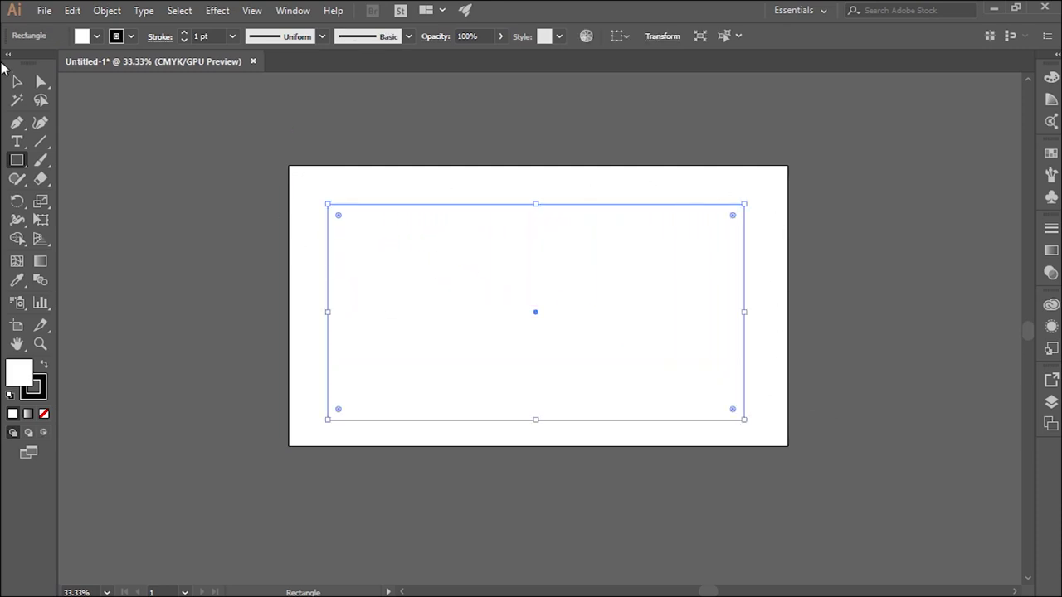
Step: Nudge the rectangle slightly upward and copy it for After Effects
{"action": "left_click", "coordinate": [16, 85]}
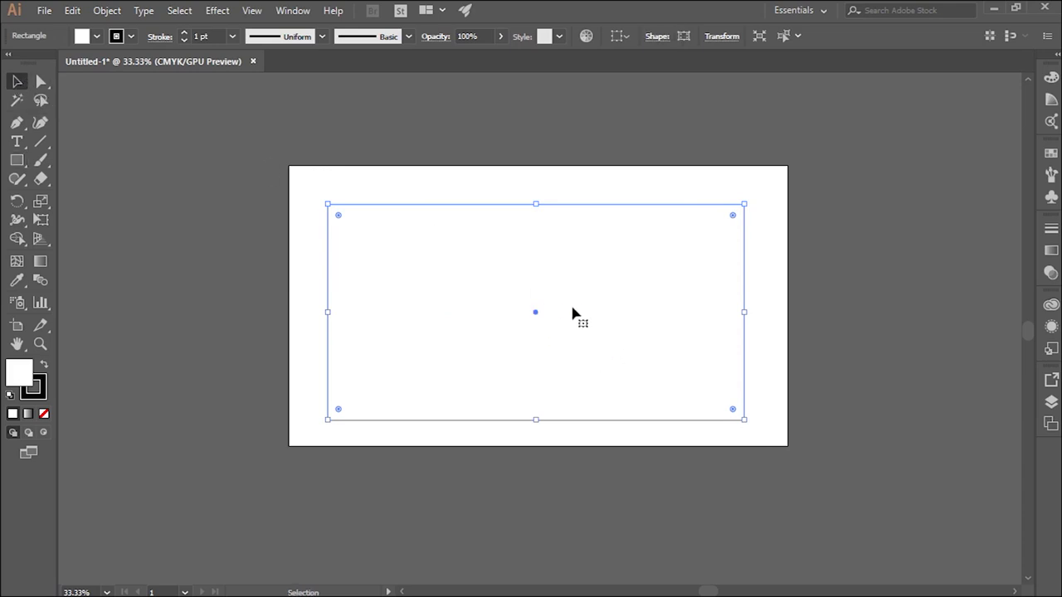
{"action": "left_click_drag", "start_coordinate": [577, 311], "coordinate": [579, 304]}
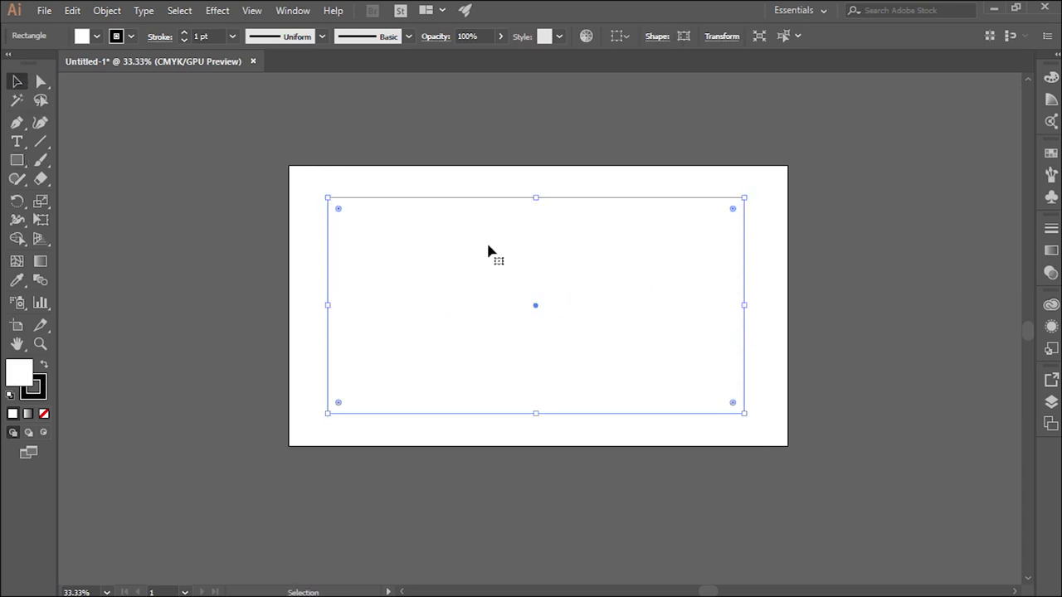
{"action": "key", "text": "ctrl"}
{"action": "key", "text": "alt+Tab"}
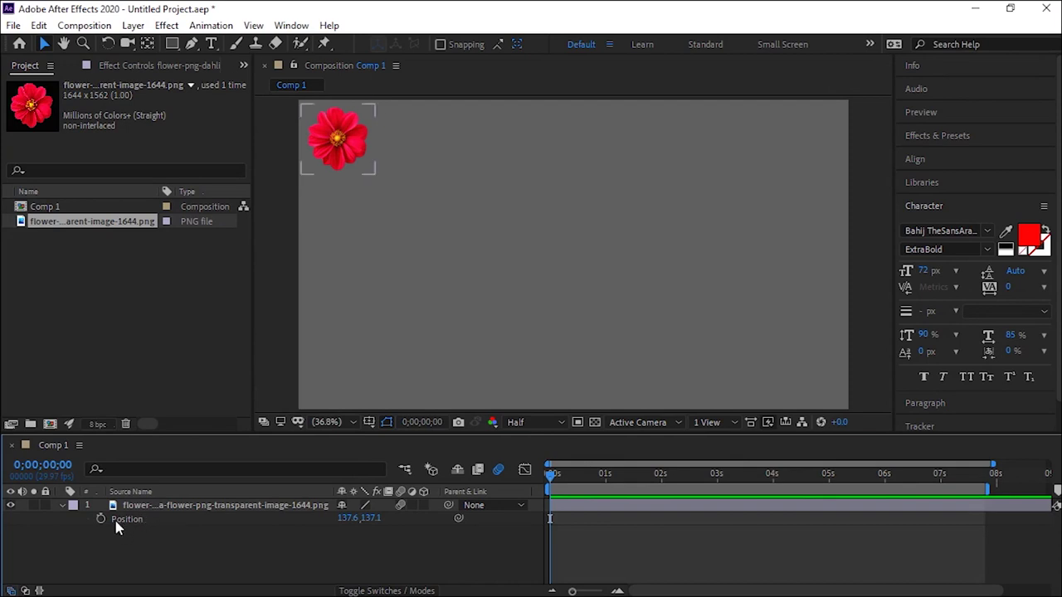
Step: Paste the Illustrator rectangle into the flower's Position and preview the motion, stopping at 4 s
{"action": "left_click", "coordinate": [119, 521]}
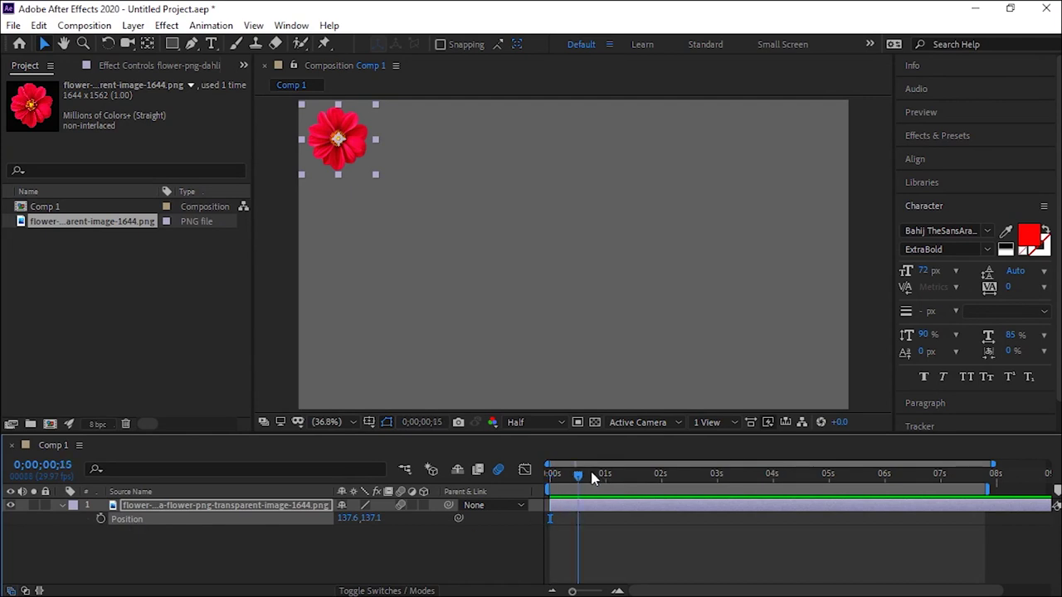
{"action": "left_click_drag", "start_coordinate": [556, 479], "coordinate": [538, 491]}
{"action": "key", "text": "ctrl+v"}
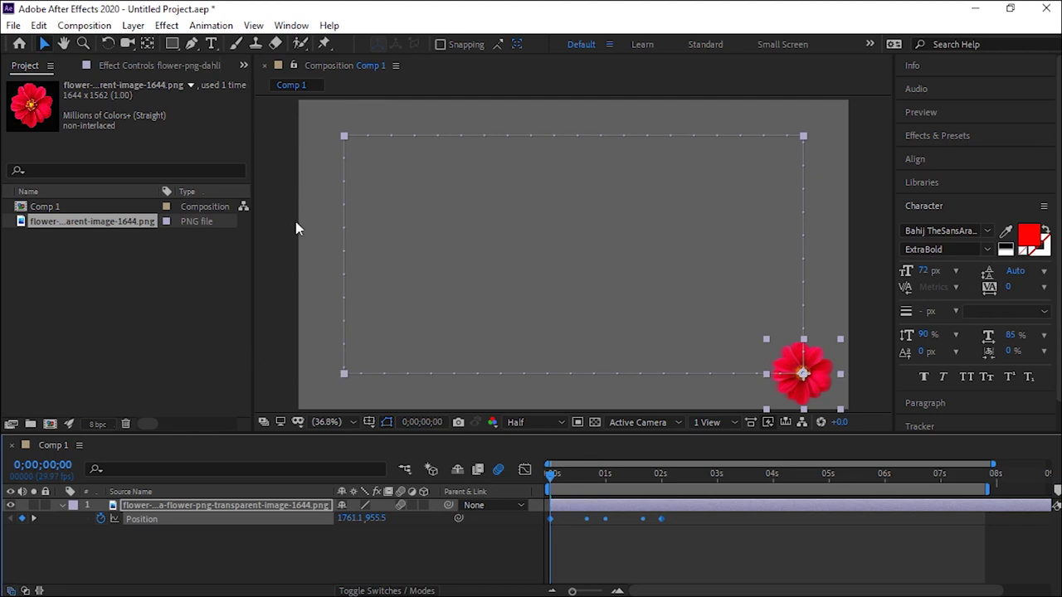
{"action": "key", "text": "space"}
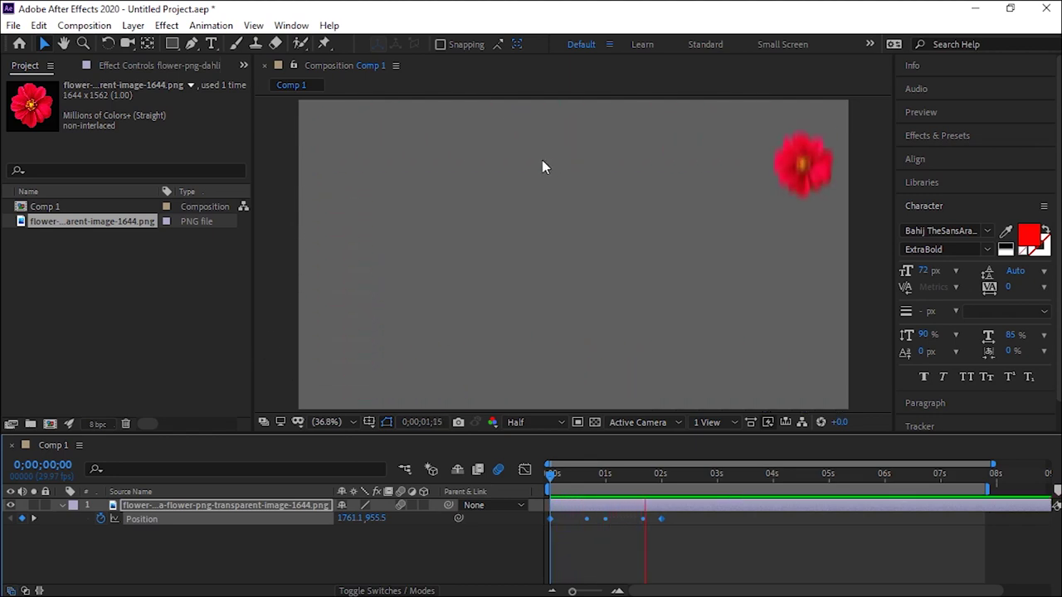
{"action": "left_click", "coordinate": [771, 482]}
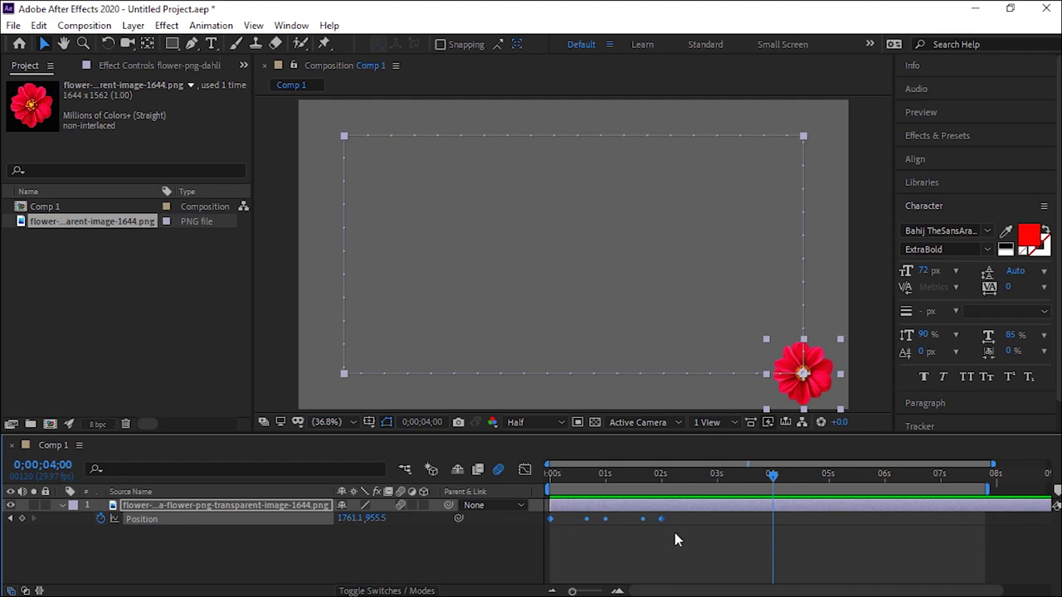
Step: Try shifting the Position keyframes later in time, then undo the shift
{"action": "left_click_drag", "start_coordinate": [662, 520], "coordinate": [686, 519]}
{"action": "left_click", "coordinate": [685, 540]}
{"action": "left_click", "coordinate": [685, 540]}
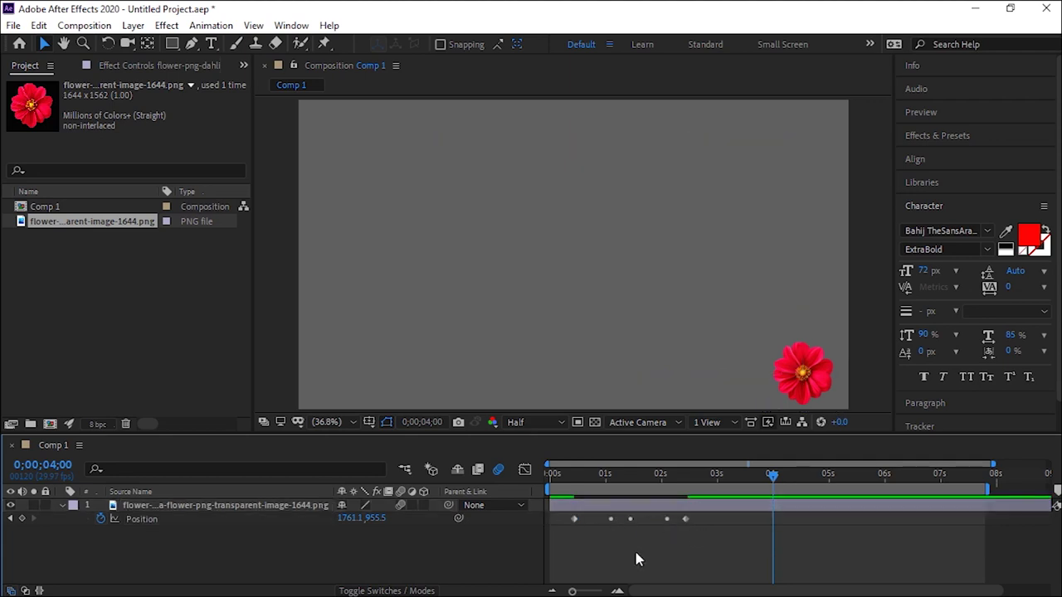
{"action": "left_click", "coordinate": [686, 519]}
{"action": "left_click", "coordinate": [579, 522]}
{"action": "key", "text": "ctrl+z"}
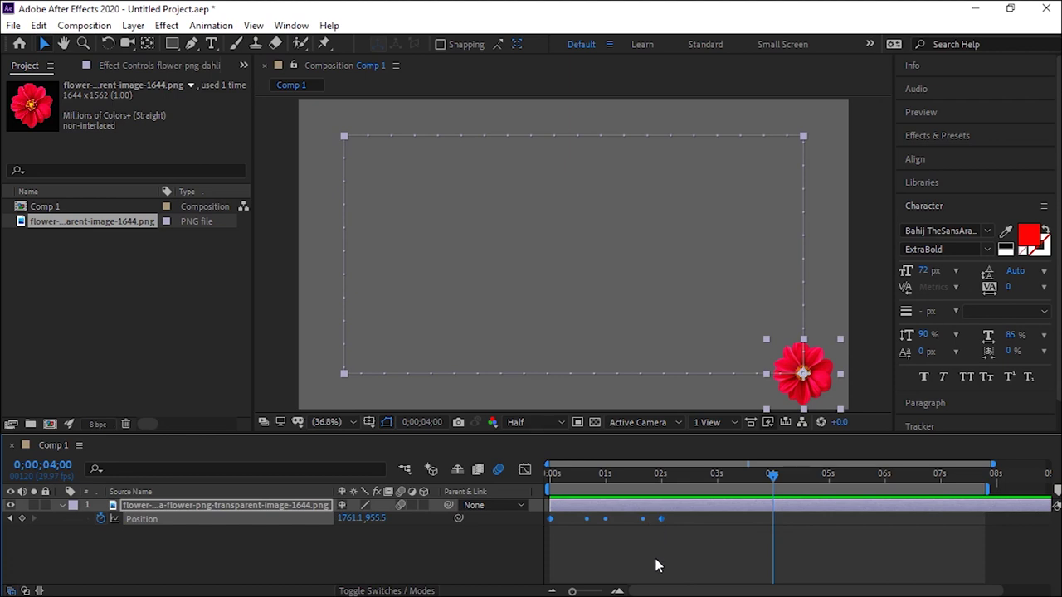
Step: Stretch the Position keyframes to span nearly 8 s, preview from the start, then delete them
{"action": "left_click", "coordinate": [658, 564]}
{"action": "left_click", "coordinate": [666, 525]}
{"action": "left_click_drag", "start_coordinate": [661, 520], "coordinate": [735, 528]}
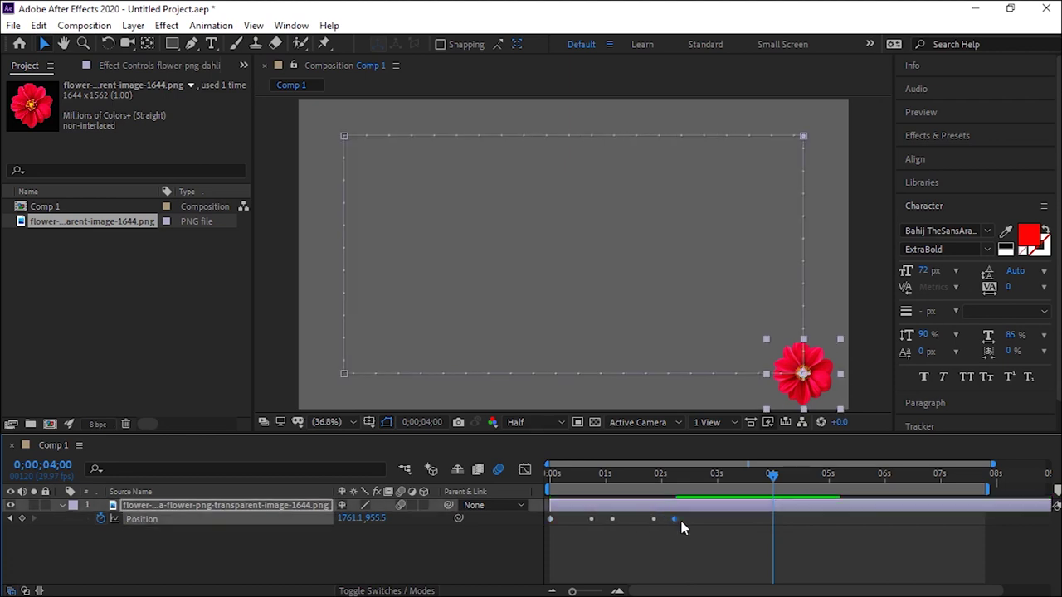
{"action": "left_click_drag", "start_coordinate": [799, 519], "coordinate": [965, 517]}
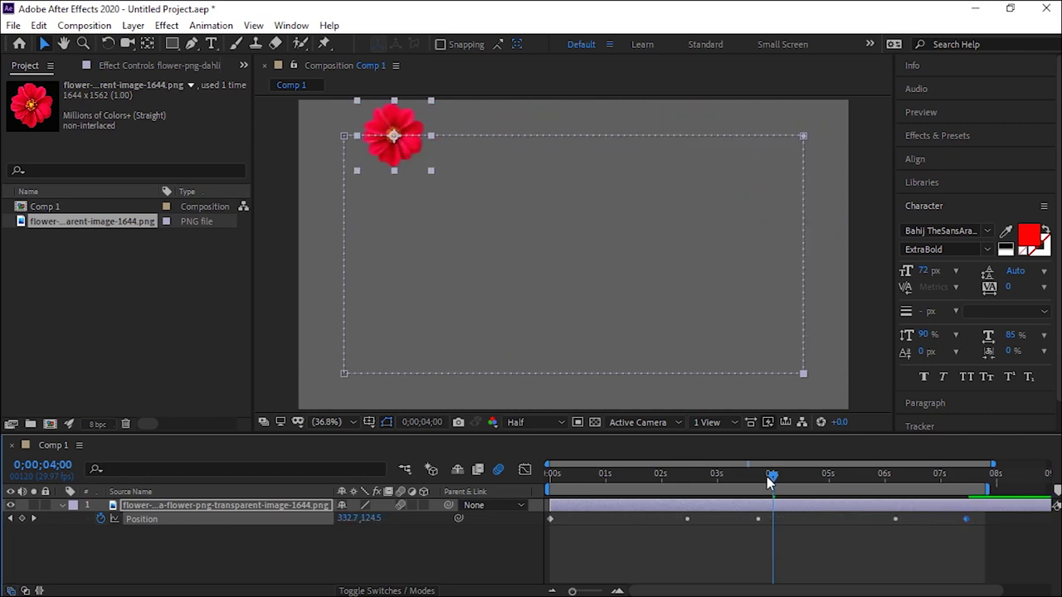
{"action": "key", "text": "Home"}
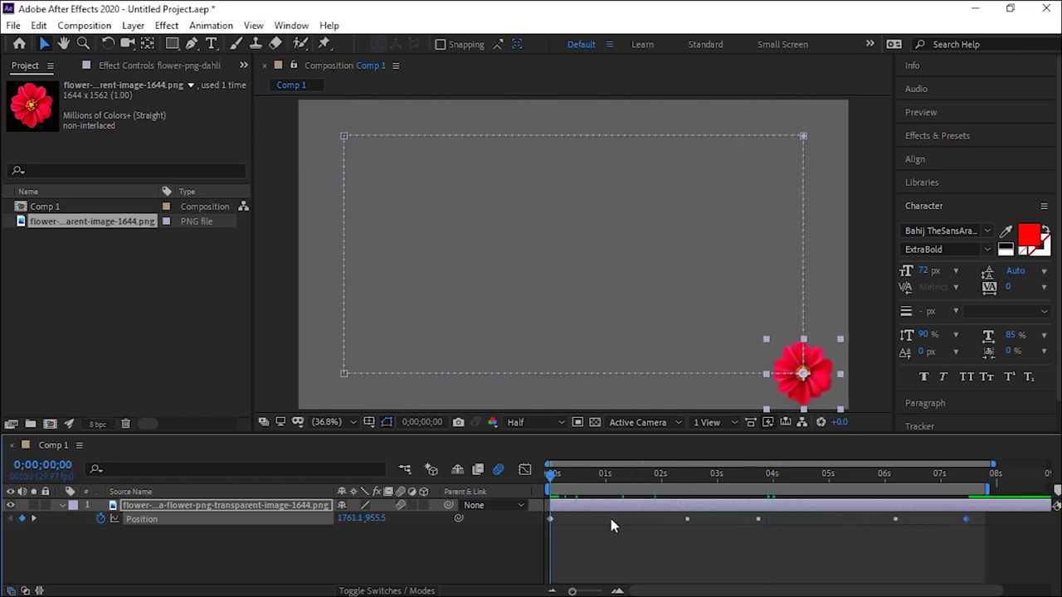
{"action": "key", "text": "space"}
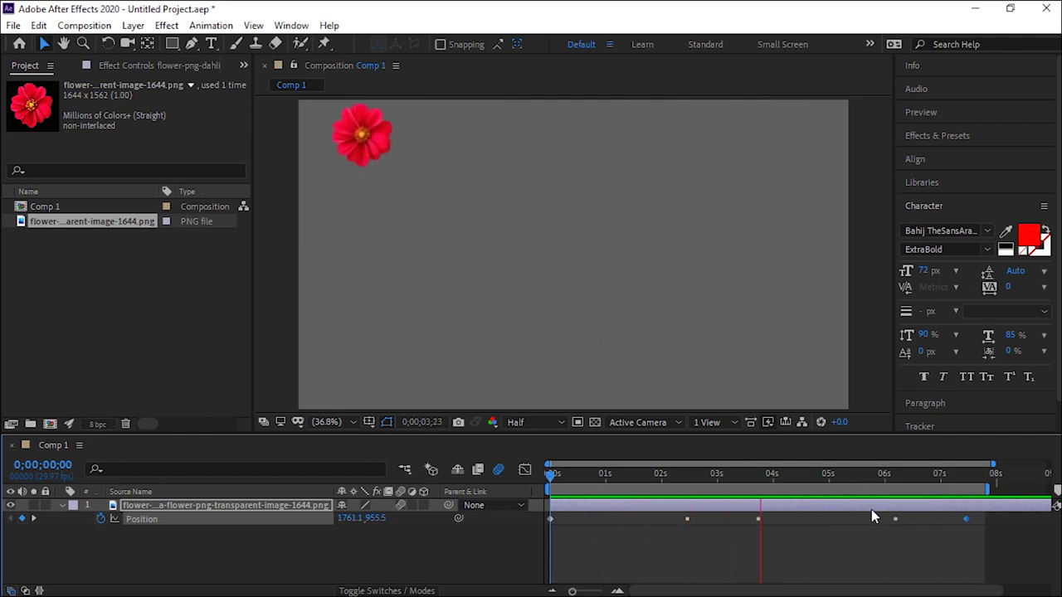
{"action": "key", "text": "space"}
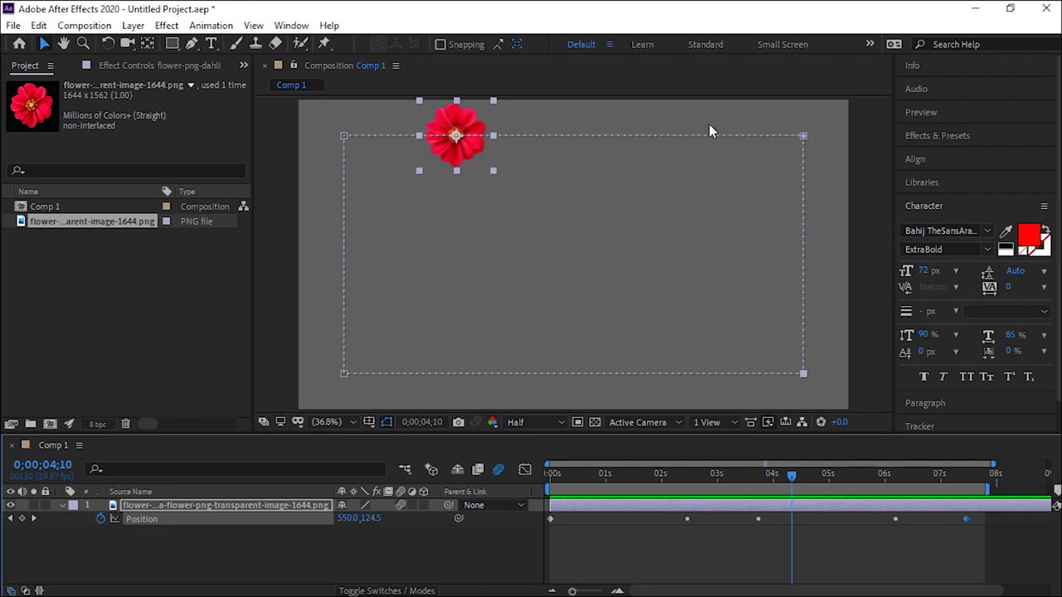
{"action": "left_click", "coordinate": [101, 518]}
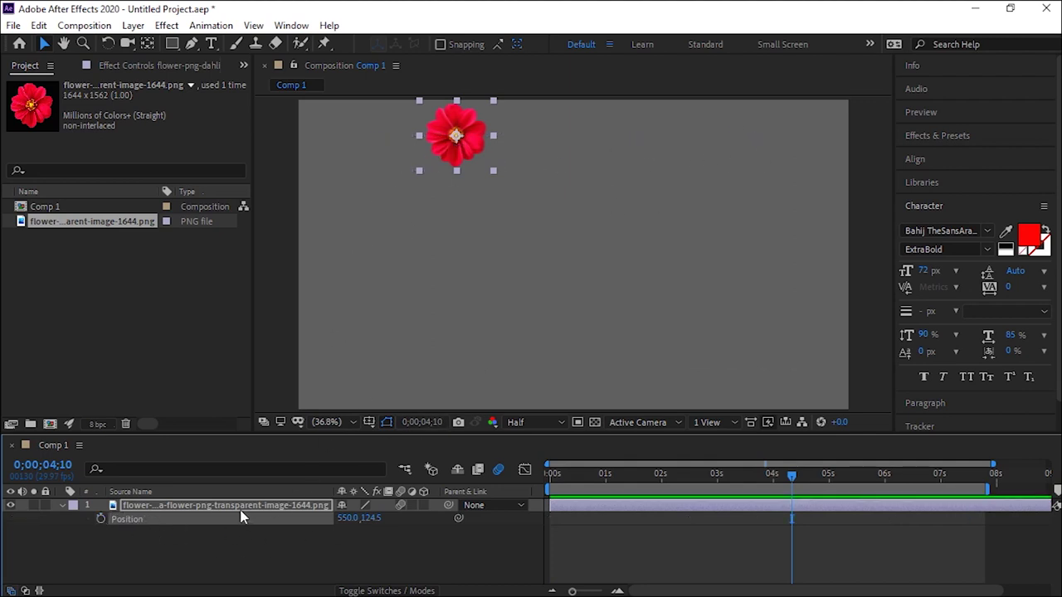
{"action": "key", "text": "alt+Tab"}
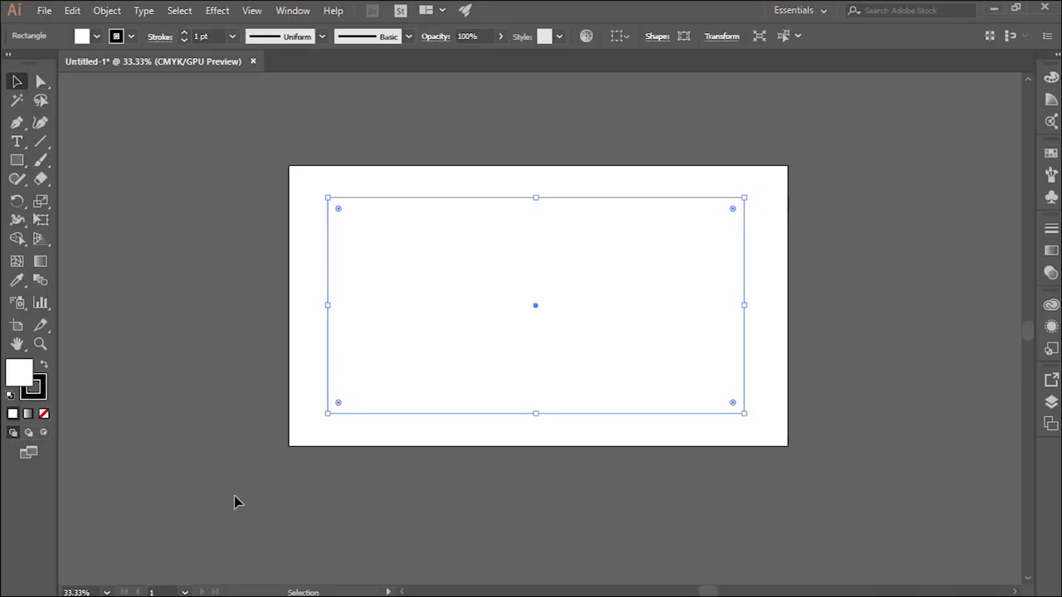
Step: Remove the rectangle and pen the path's top edge from upper-left to top-right corner
{"action": "key", "text": "a"}
{"action": "key", "text": "ctrl+z"}
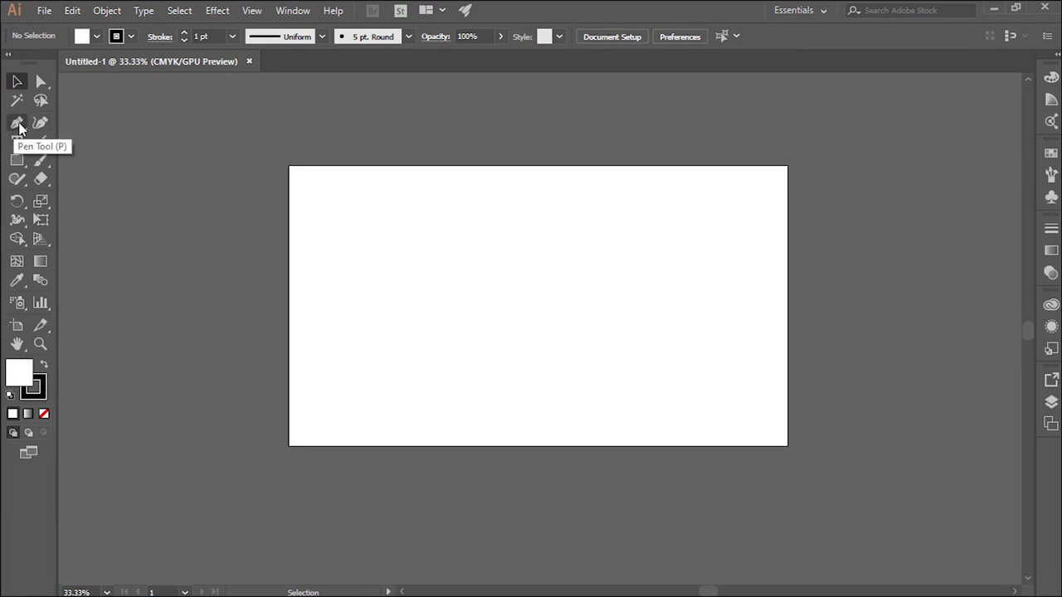
{"action": "left_click", "coordinate": [19, 125]}
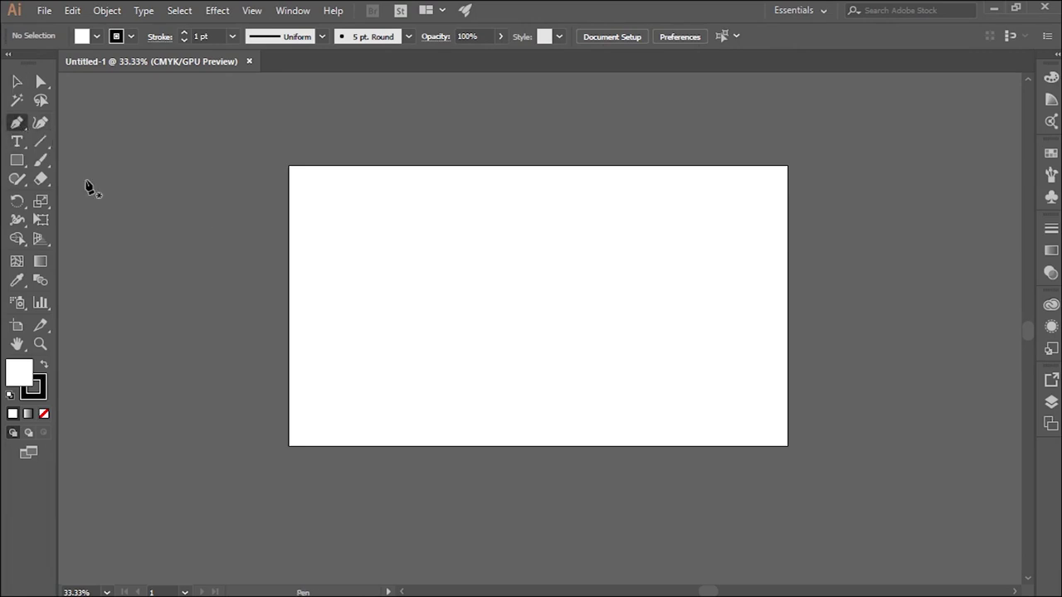
{"action": "left_click", "coordinate": [320, 200]}
{"action": "left_click", "coordinate": [729, 199], "text": "shift"}
{"action": "left_click_drag", "start_coordinate": [718, 214], "coordinate": [742, 217]}
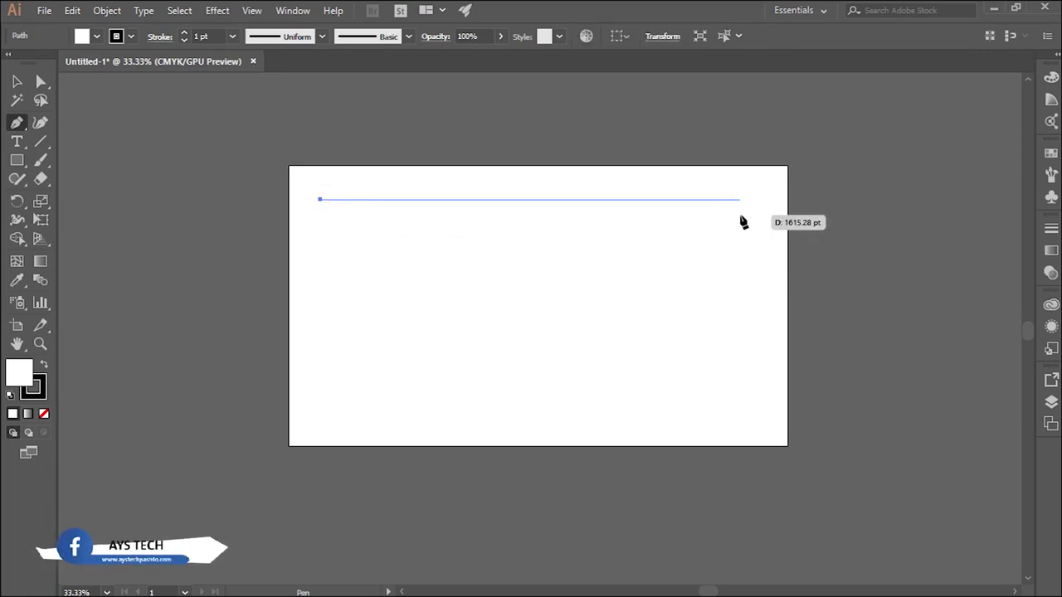
{"action": "mouse_move", "coordinate": [742, 217]}
{"action": "left_mouse_down"}
{"action": "mouse_move", "coordinate": [756, 205]}
{"action": "mouse_move", "coordinate": [680, 208]}
{"action": "left_mouse_up"}
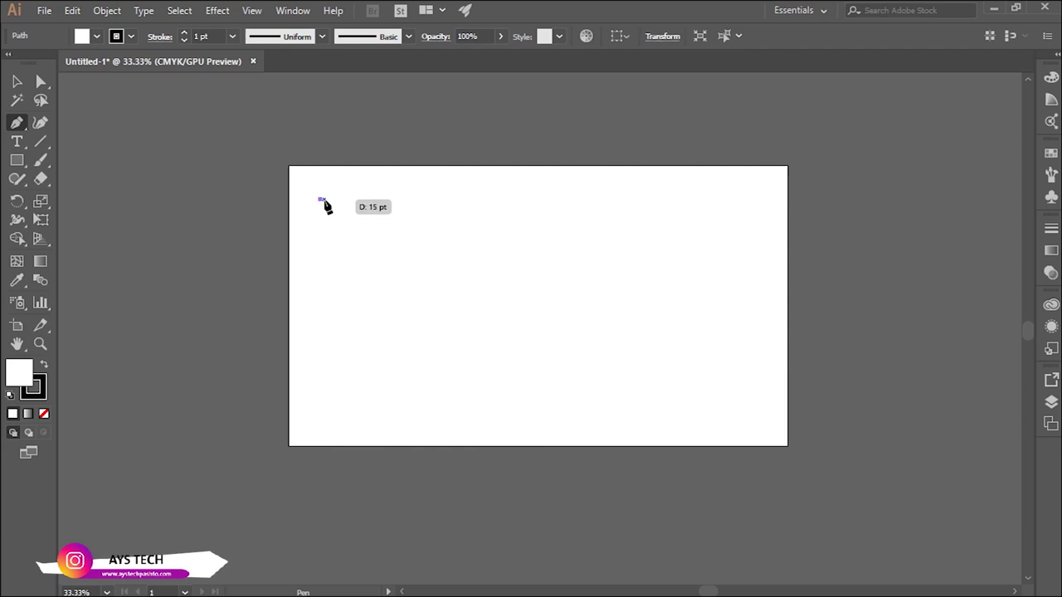
{"action": "left_click", "coordinate": [746, 200]}
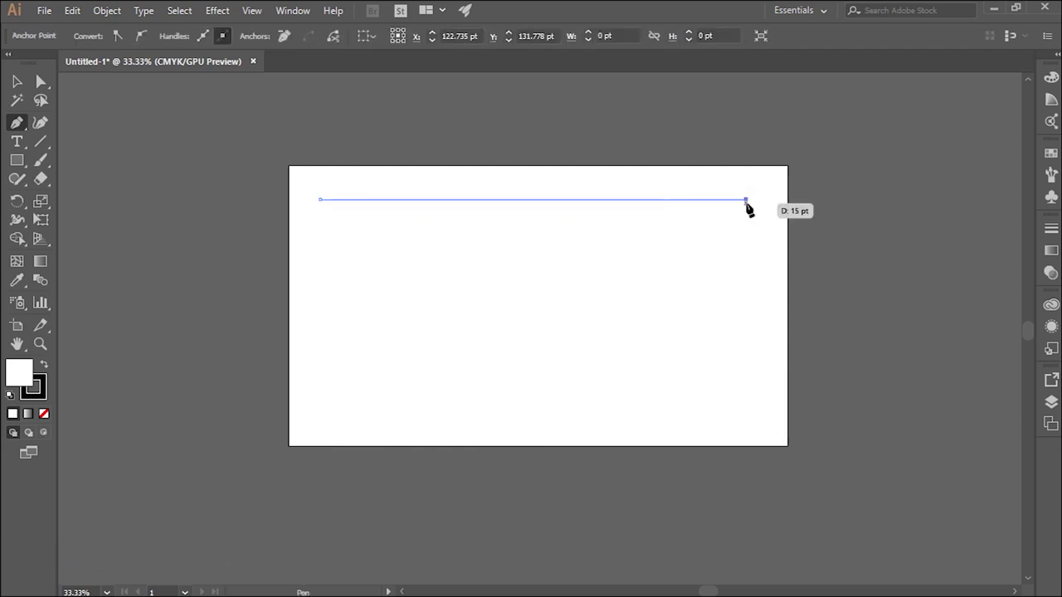
Step: Add the bottom-right and bottom-left corners and close the path on its first anchor
{"action": "left_click", "coordinate": [745, 410]}
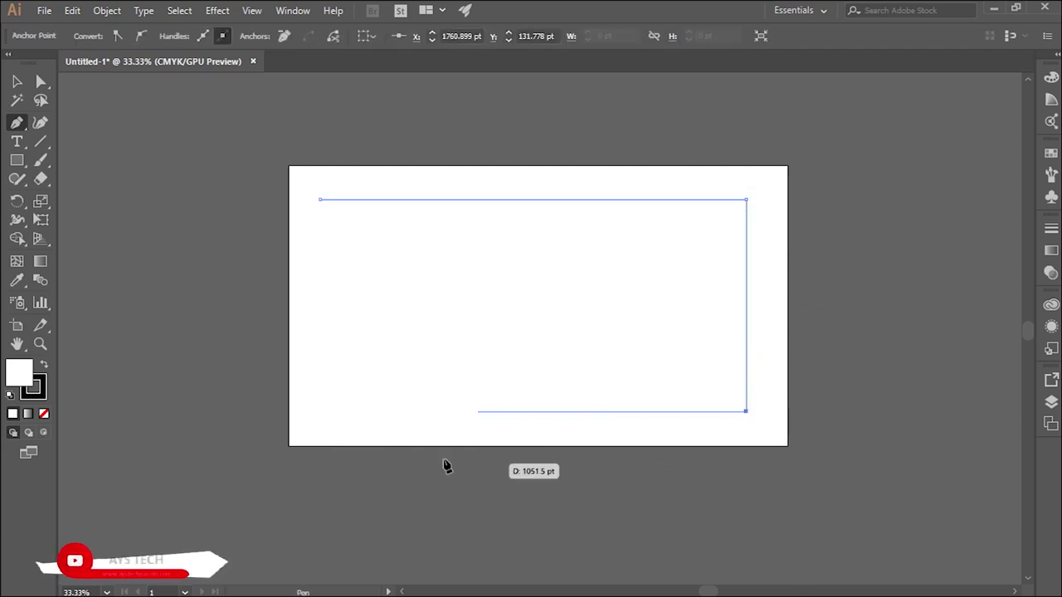
{"action": "left_click", "coordinate": [319, 411]}
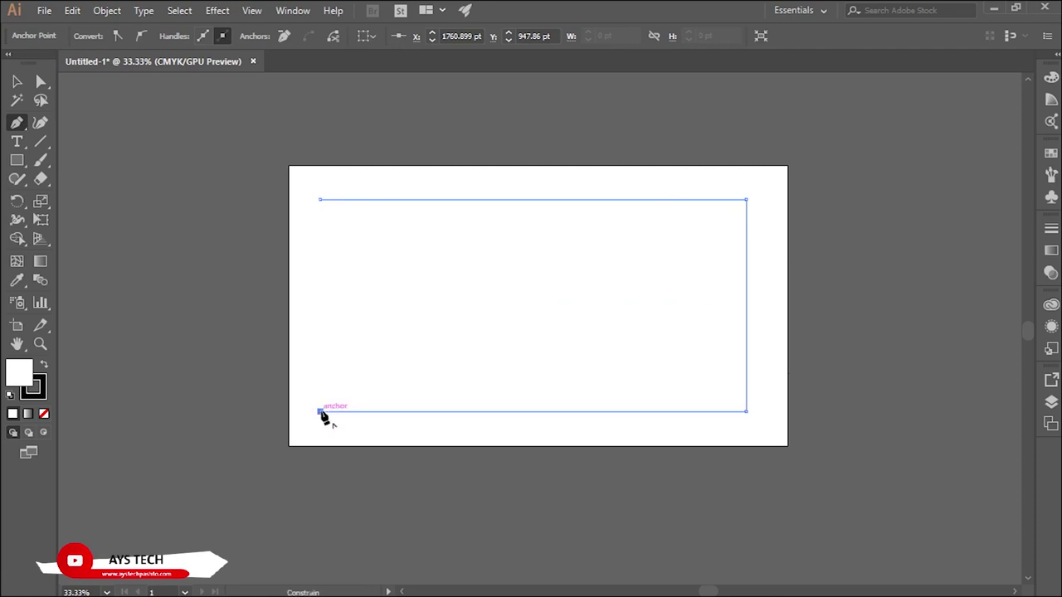
{"action": "left_click", "coordinate": [320, 199]}
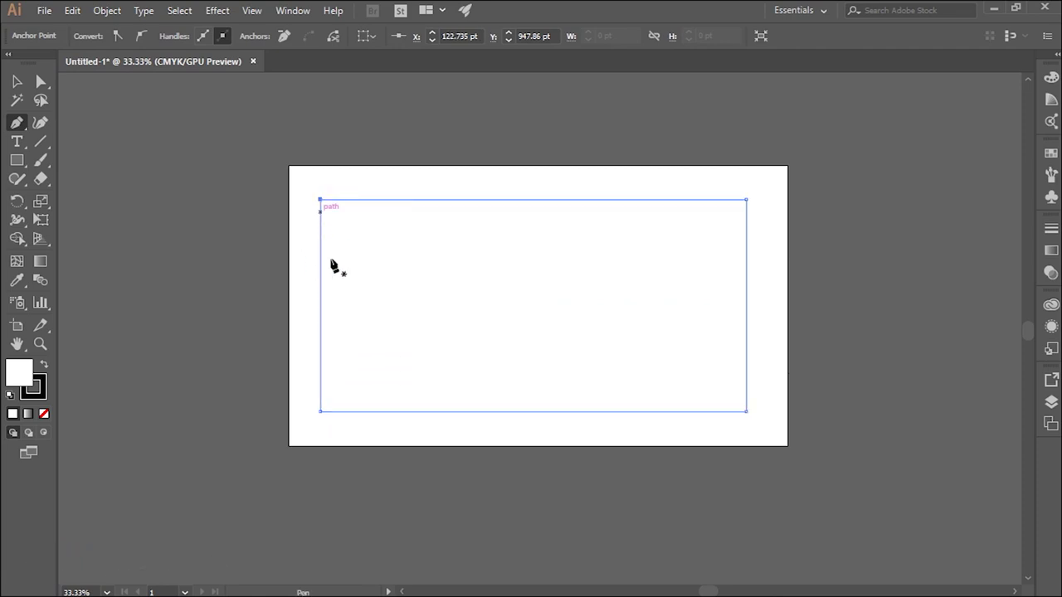
{"action": "key", "text": "v"}
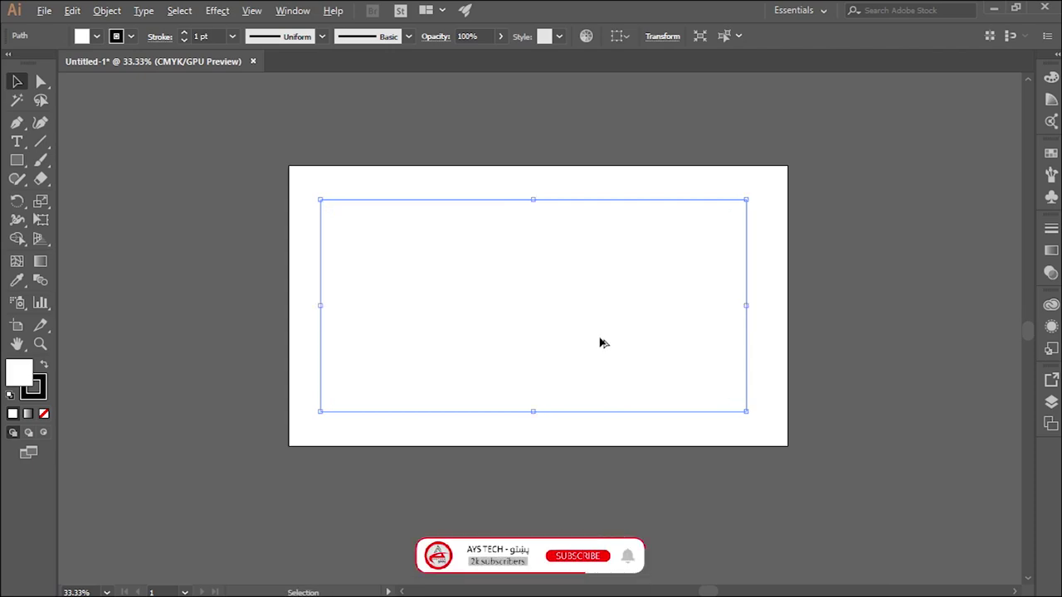
{"action": "key", "text": "alt+Tab"}
{"action": "left_click", "coordinate": [540, 241]}
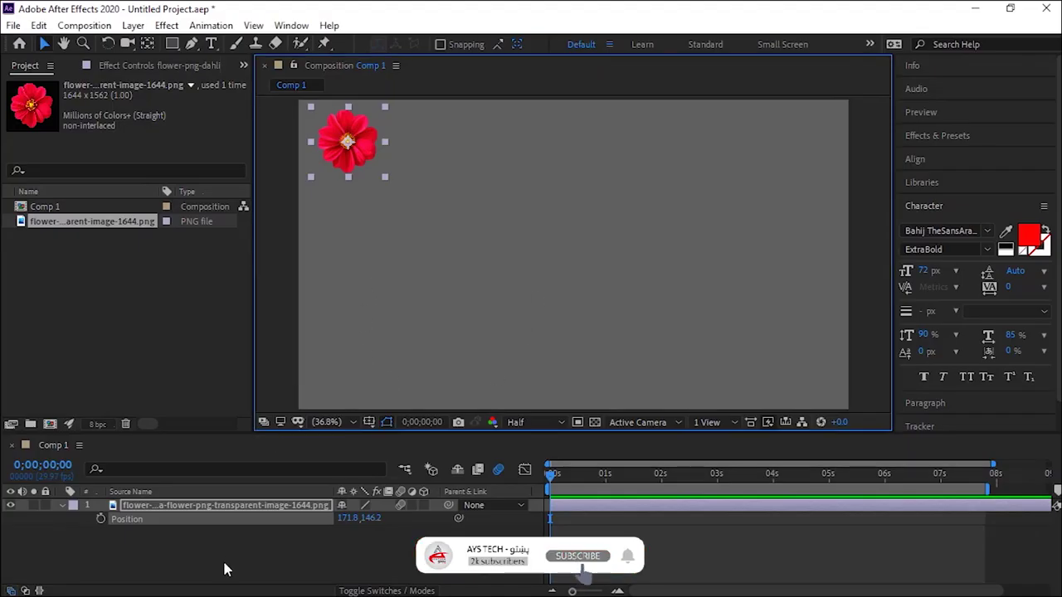
Step: Select the flower's Position animation and play it back
{"action": "key", "text": "p"}
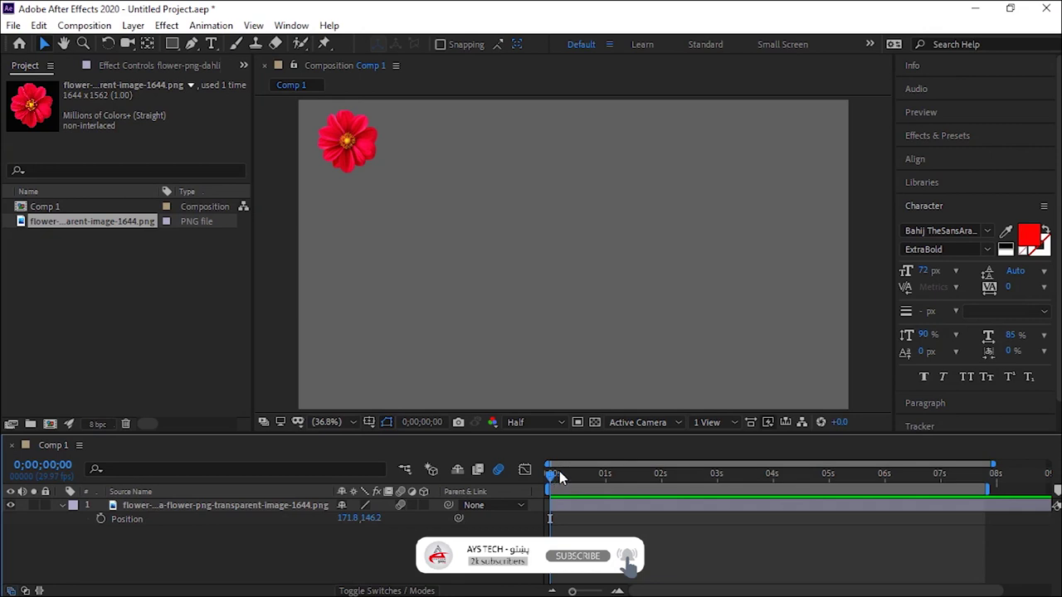
{"action": "left_click", "coordinate": [128, 519]}
{"action": "left_click", "coordinate": [127, 520]}
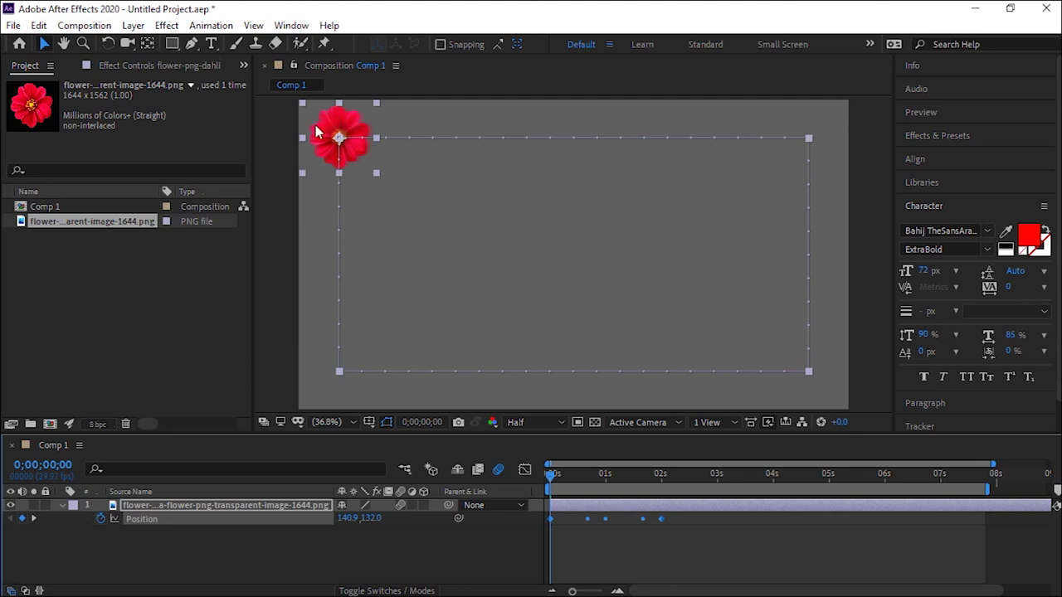
{"action": "key", "text": "space"}
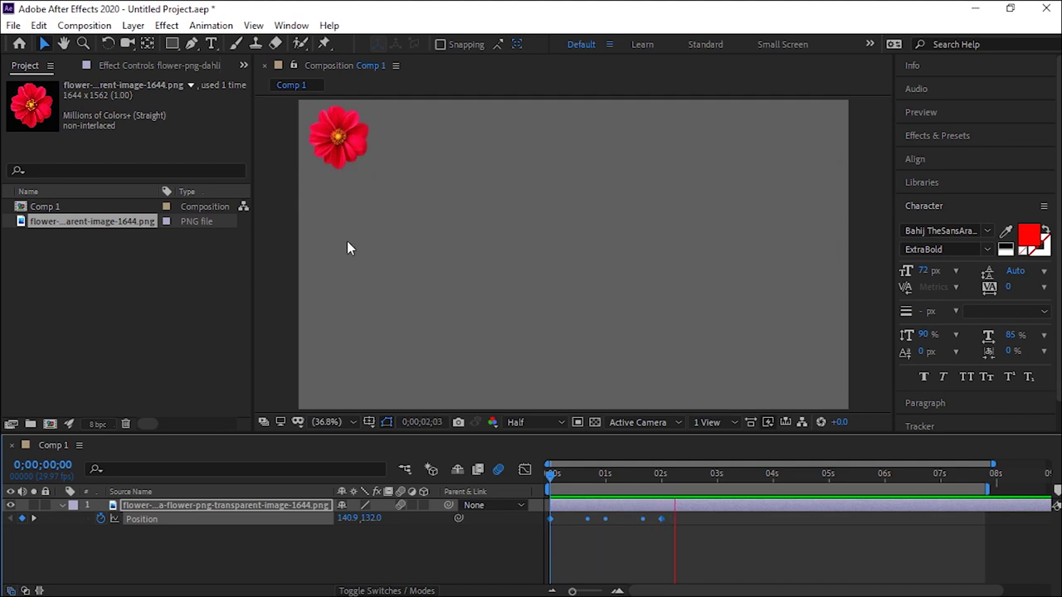
{"action": "key", "text": "space"}
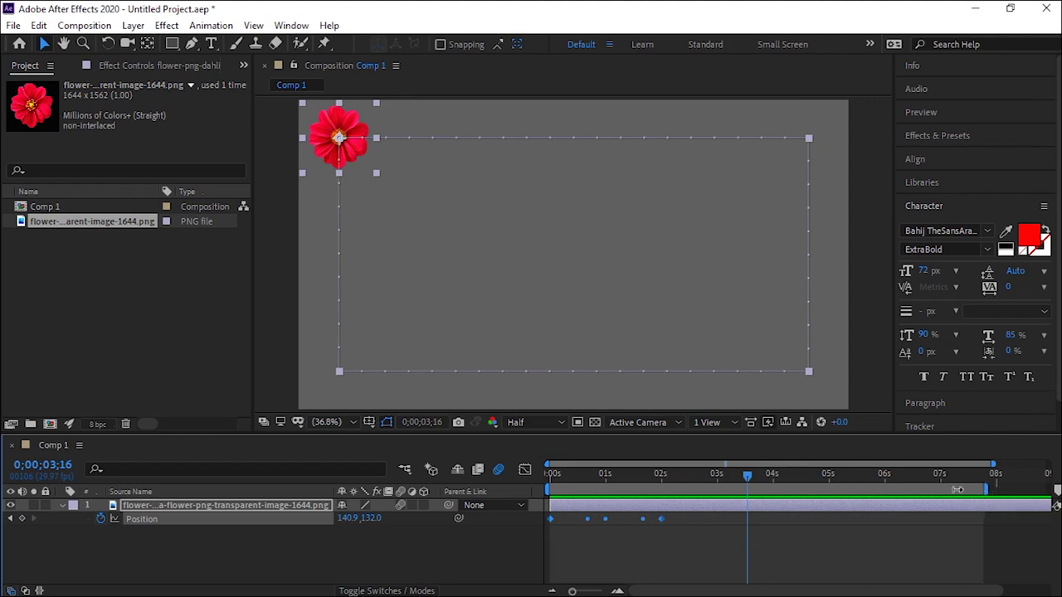
Step: Shorten the work area to about two seconds and delete the Position keyframes
{"action": "left_click_drag", "start_coordinate": [965, 490], "coordinate": [695, 491]}
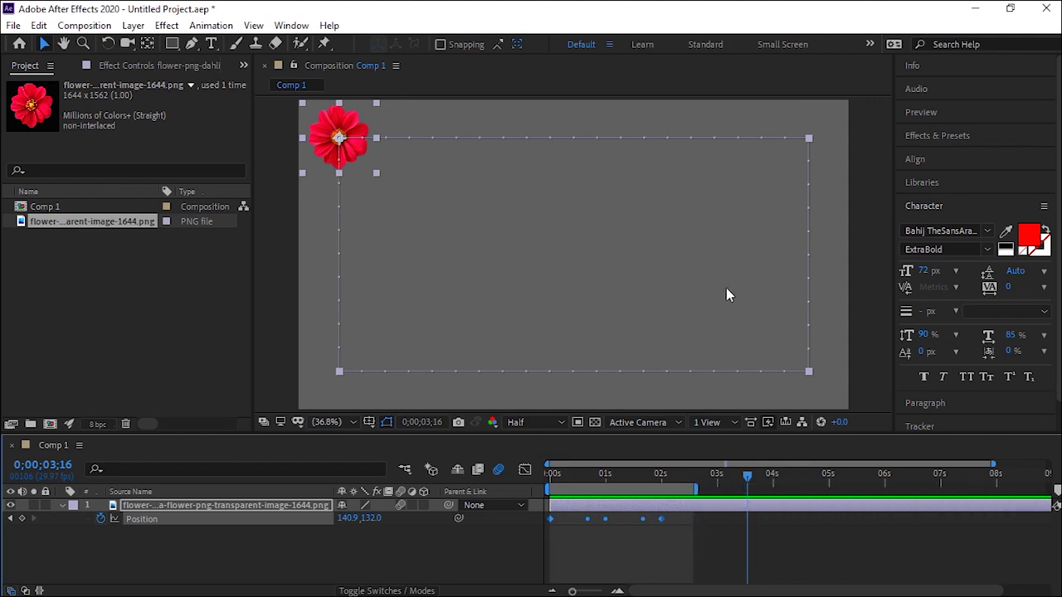
{"action": "left_click", "coordinate": [100, 519]}
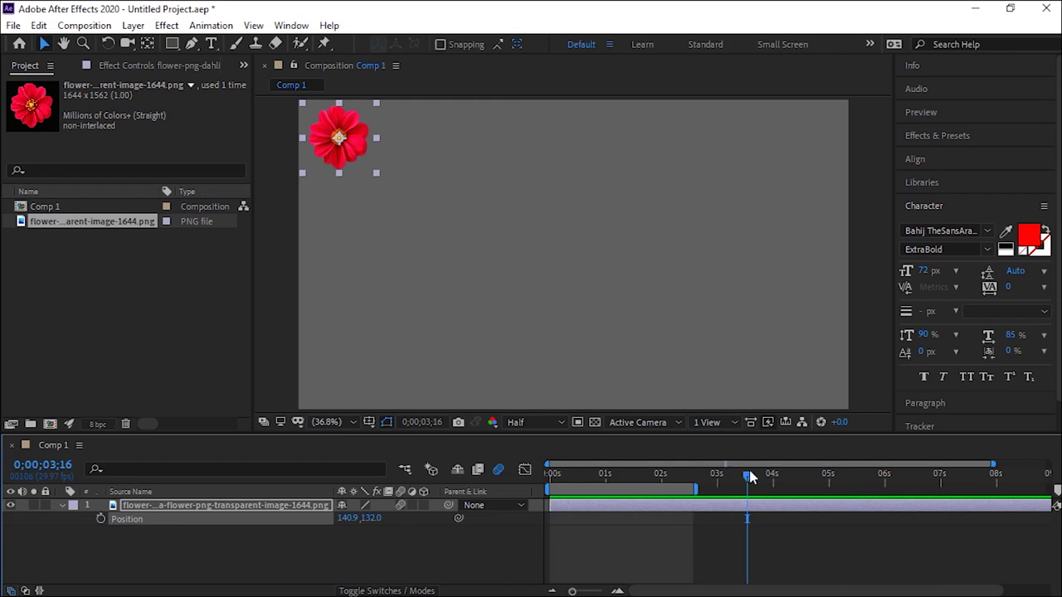
{"action": "key", "text": "Home"}
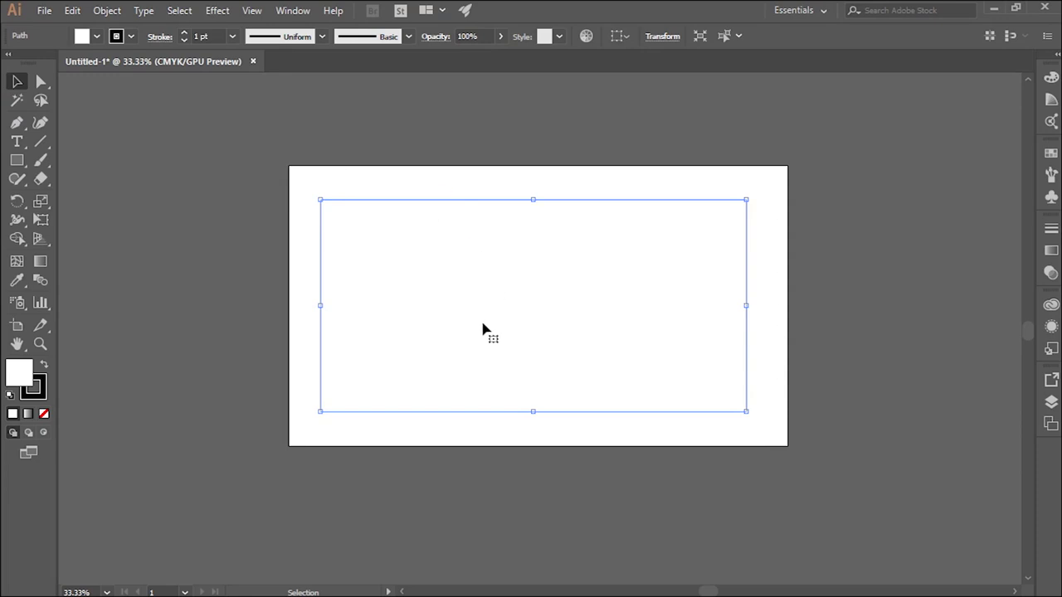
Step: Delete the closed rectangular path from the artboard
{"action": "key", "text": "a"}
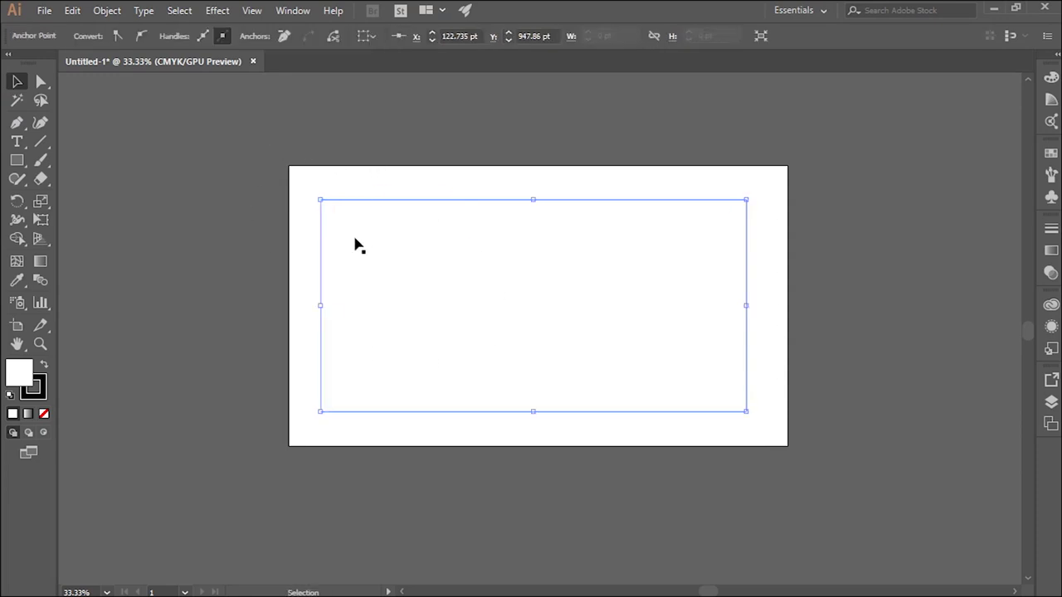
{"action": "key", "text": "Delete"}
{"action": "key", "text": "Delete"}
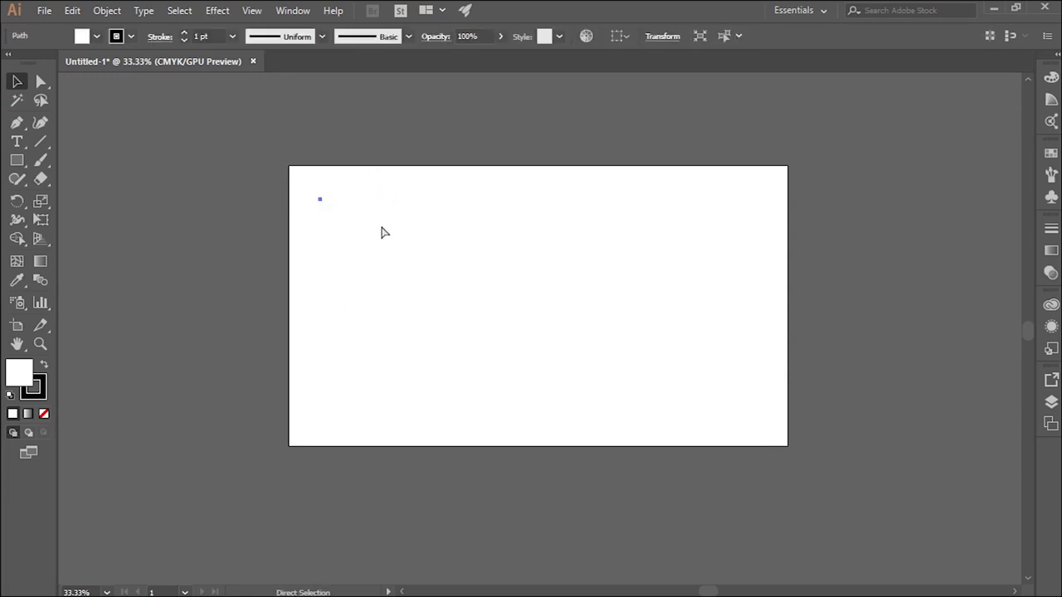
{"action": "key", "text": "v"}
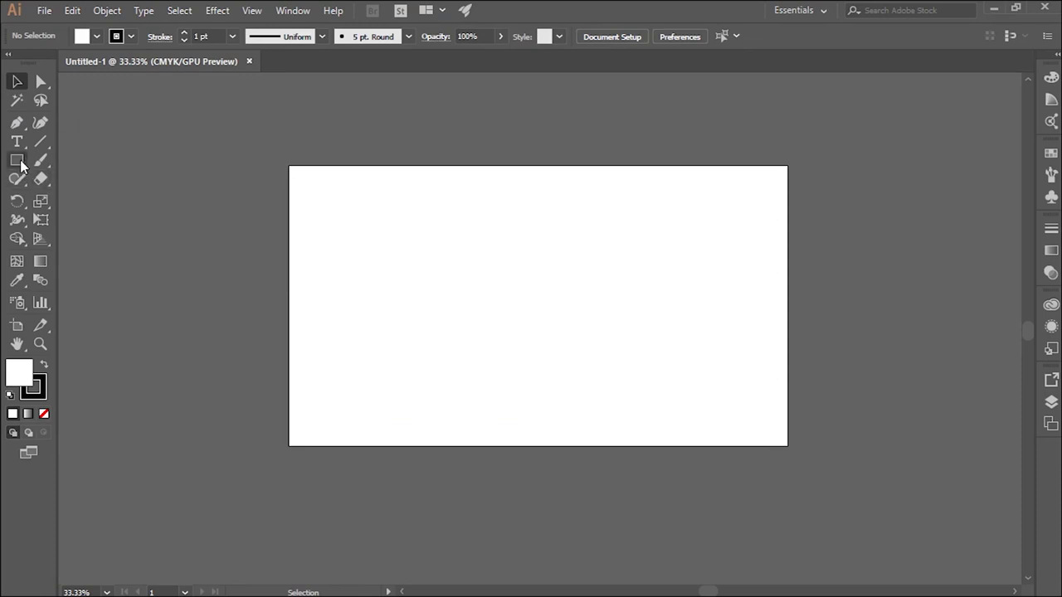
Step: Draw a horizontal line about 2400 pt long and centre it across the artboard's middle
{"action": "left_click", "coordinate": [48, 145]}
{"action": "left_click_drag", "start_coordinate": [233, 270], "coordinate": [855, 277]}
{"action": "key", "text": "v"}
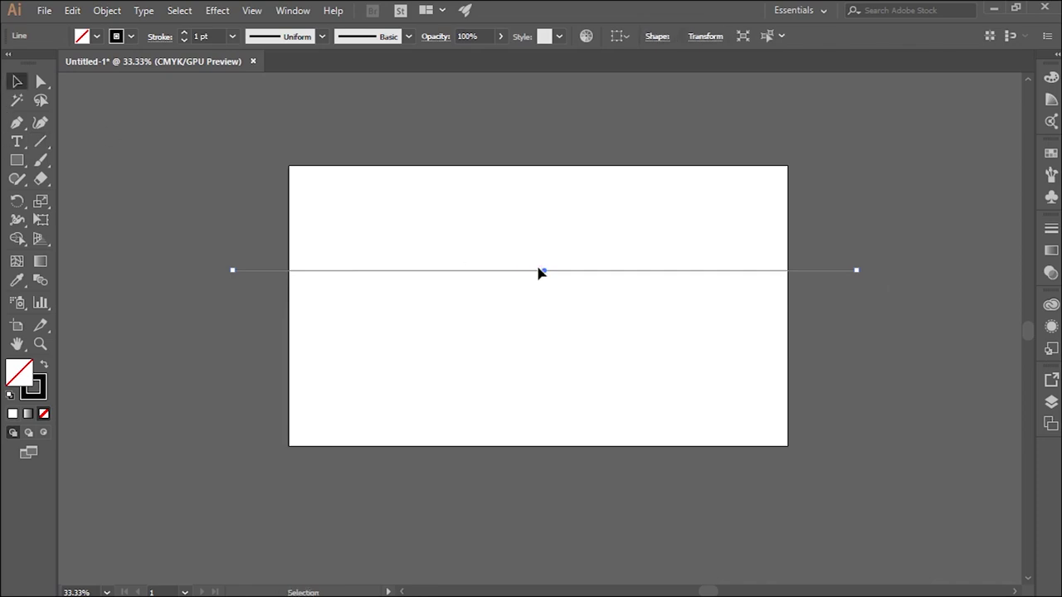
{"action": "left_click_drag", "start_coordinate": [544, 271], "coordinate": [551, 300]}
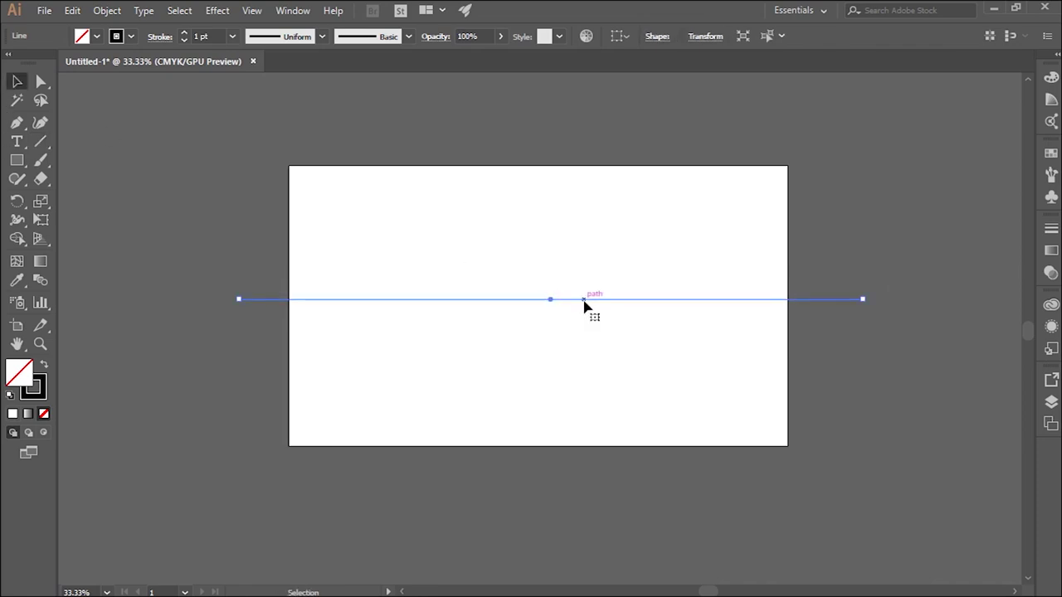
{"action": "left_click_drag", "start_coordinate": [596, 299], "coordinate": [583, 302]}
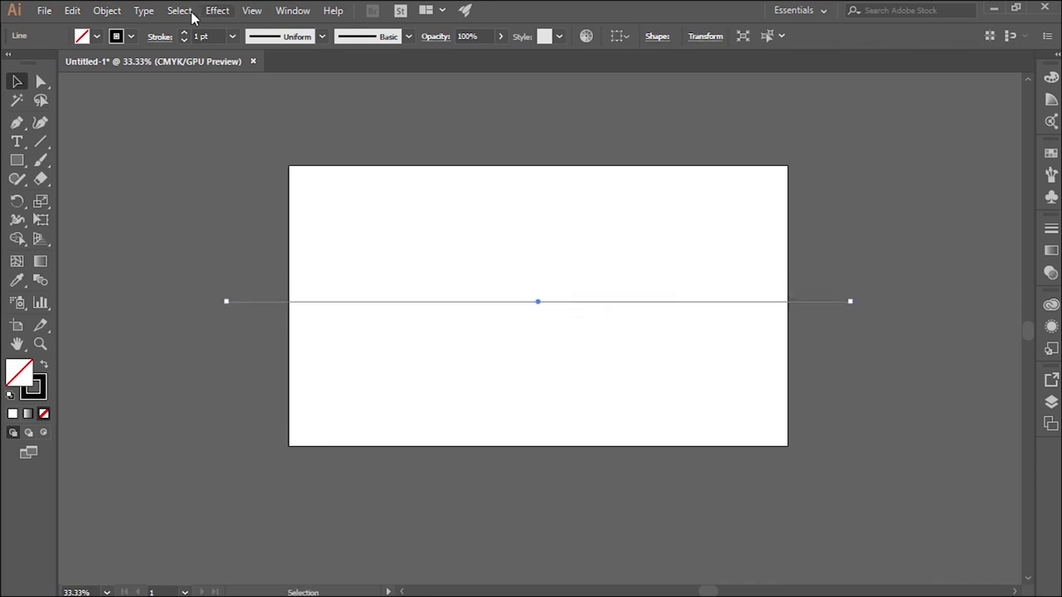
Step: Open the Zig Zag effect from Distort & Transform and move its dialog clear of the line
{"action": "left_click", "coordinate": [213, 12]}
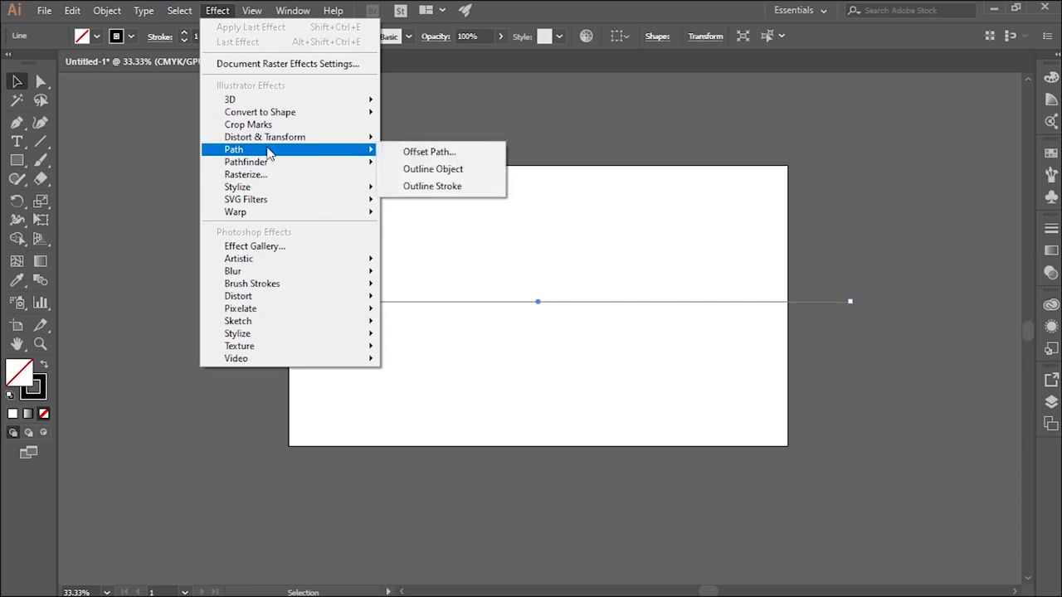
{"action": "mouse_move", "coordinate": [335, 141]}
{"action": "mouse_move", "coordinate": [320, 159]}
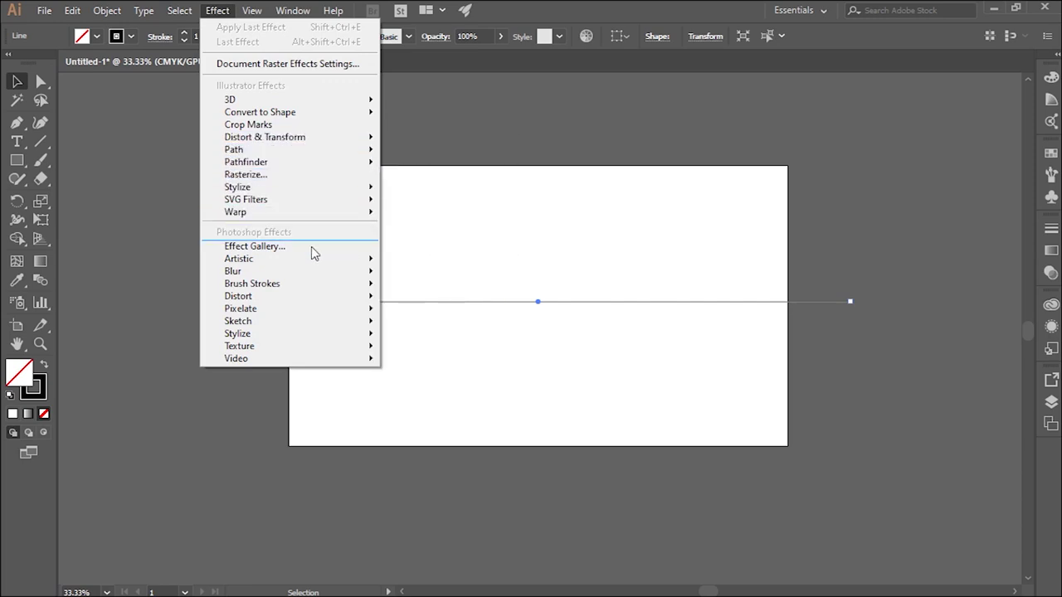
{"action": "mouse_move", "coordinate": [338, 117]}
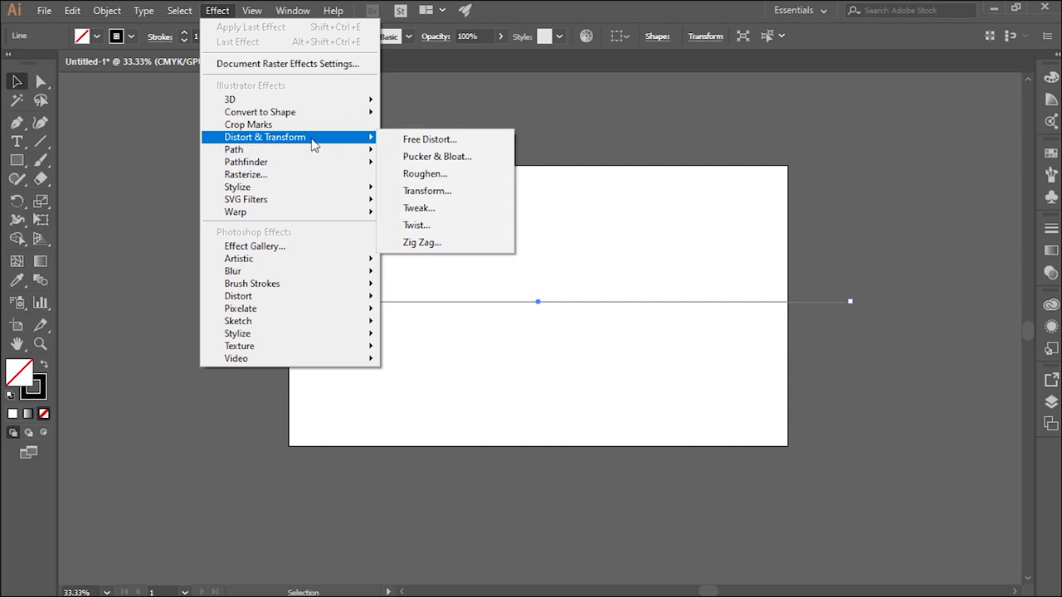
{"action": "left_click", "coordinate": [440, 243]}
{"action": "left_click_drag", "start_coordinate": [769, 241], "coordinate": [887, 128]}
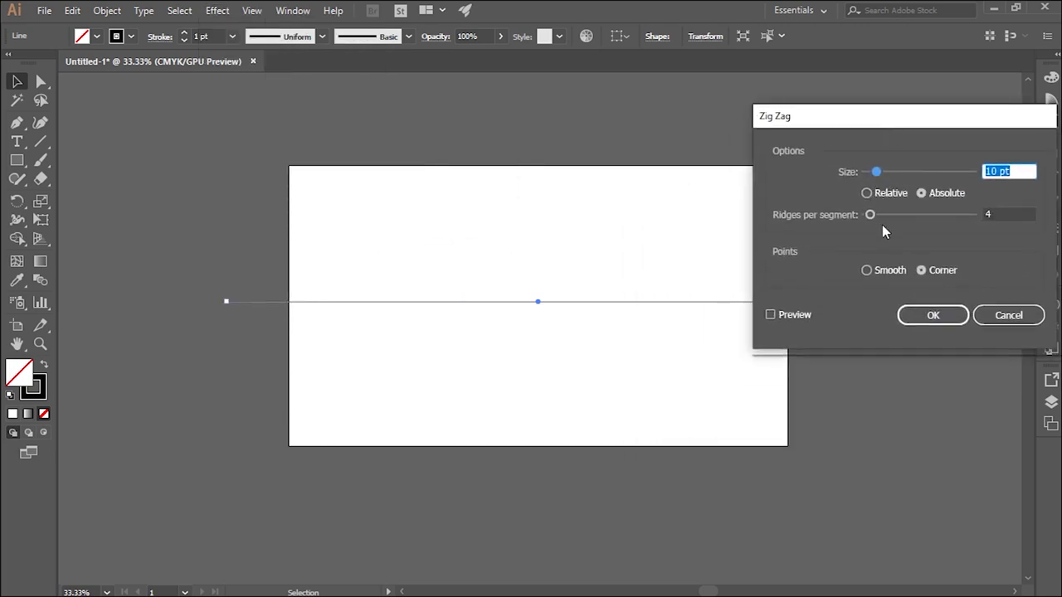
Step: With preview on, set Zig Zag to 96 pt size, 15 ridges and Smooth points, then apply
{"action": "left_click_drag", "start_coordinate": [877, 172], "coordinate": [915, 174]}
{"action": "left_click", "coordinate": [772, 316]}
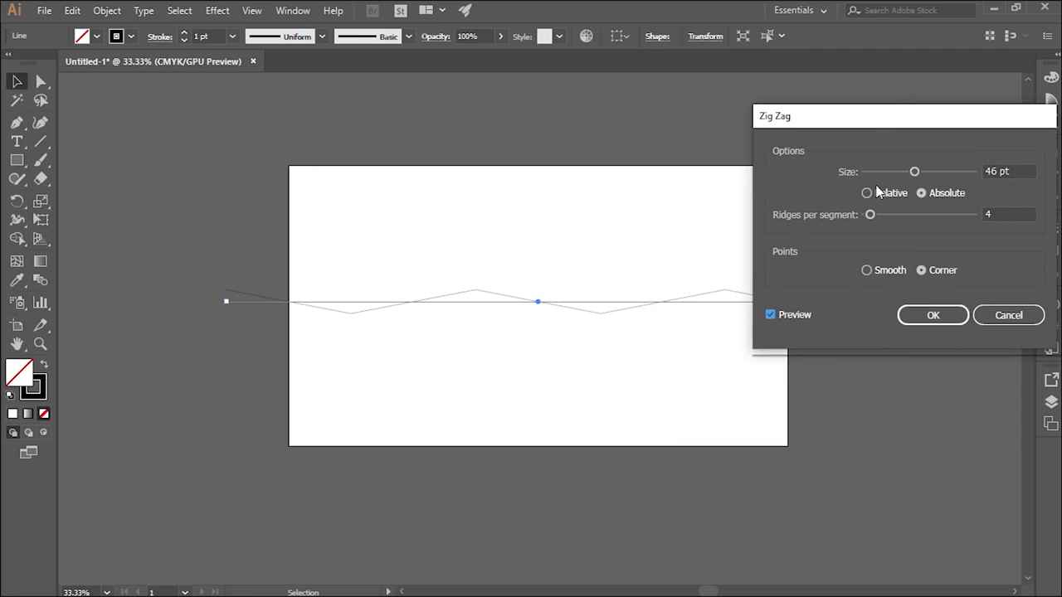
{"action": "left_click_drag", "start_coordinate": [915, 172], "coordinate": [951, 172]}
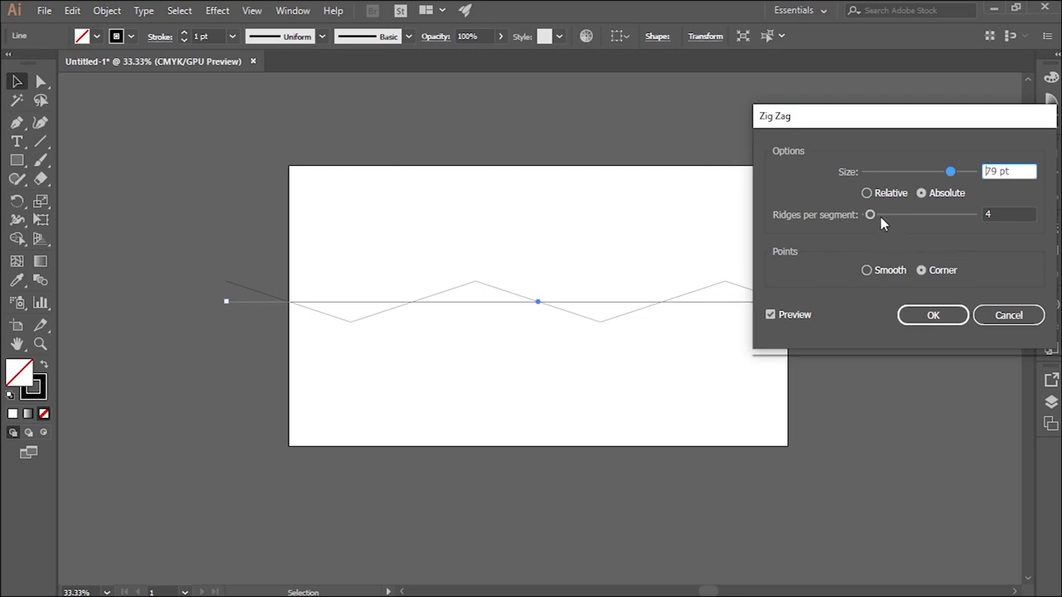
{"action": "left_click_drag", "start_coordinate": [871, 214], "coordinate": [909, 212]}
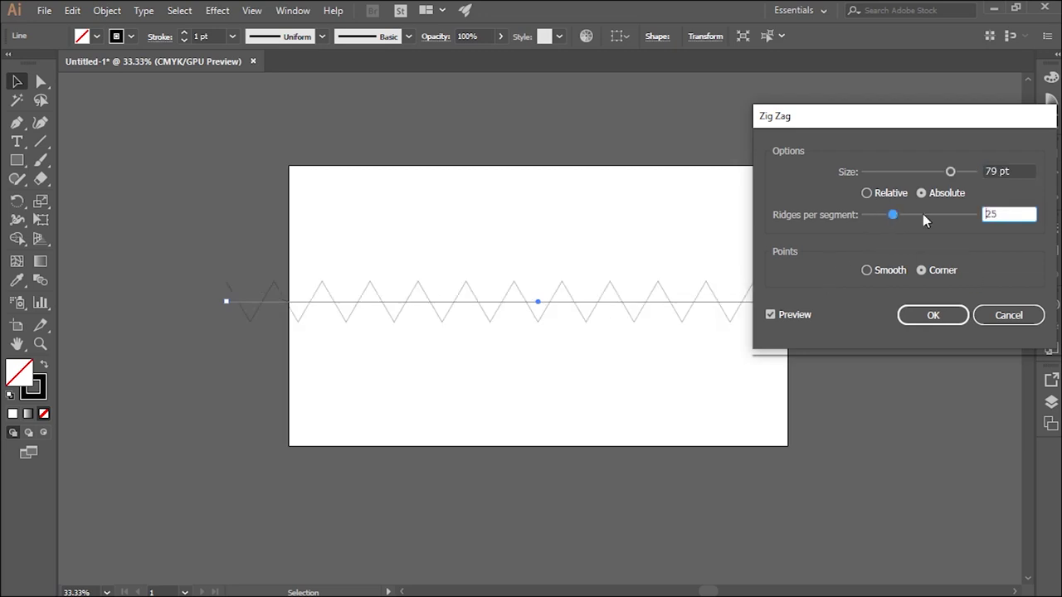
{"action": "left_click_drag", "start_coordinate": [897, 215], "coordinate": [881, 217]}
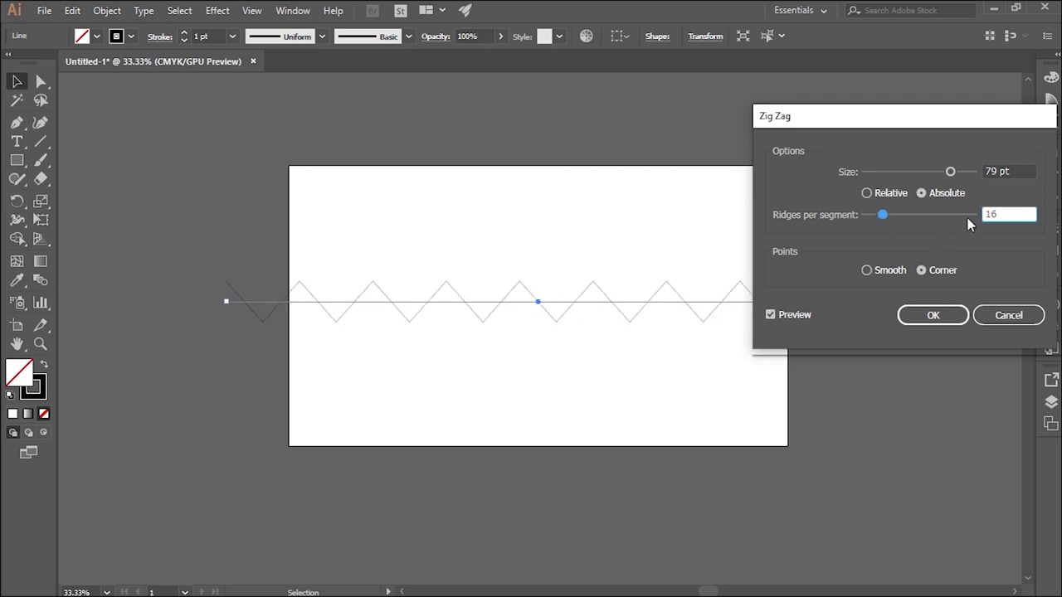
{"action": "type", "text": "15"}
{"action": "left_click", "coordinate": [866, 271]}
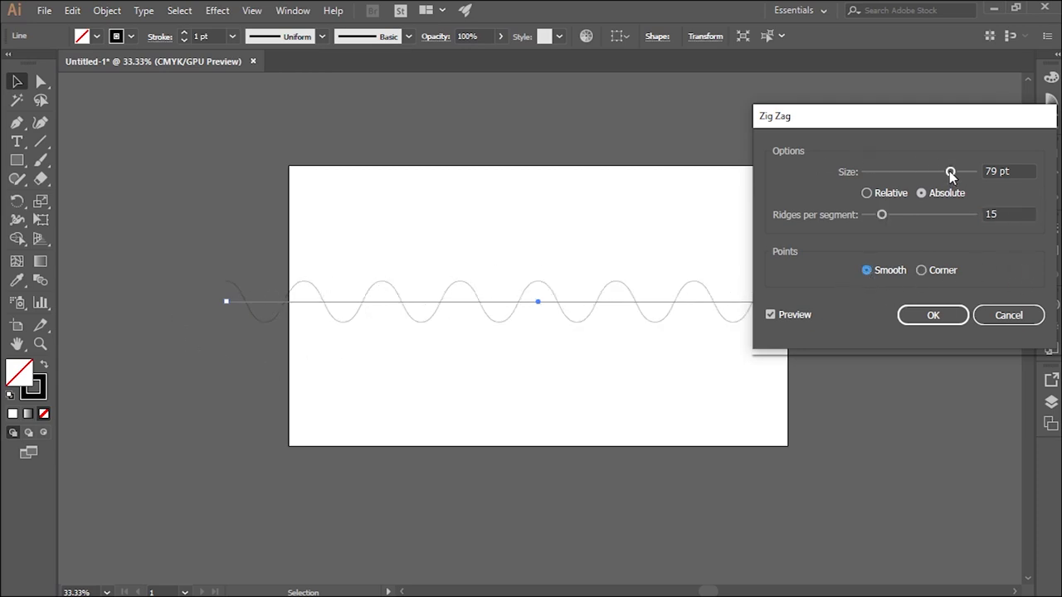
{"action": "left_click_drag", "start_coordinate": [951, 172], "coordinate": [968, 171]}
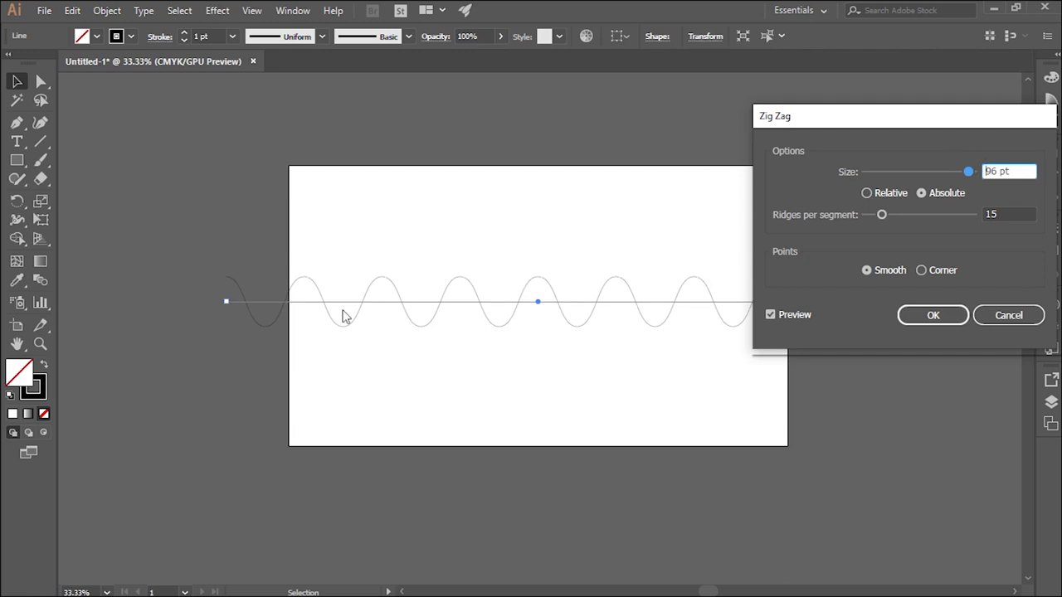
{"action": "left_click", "coordinate": [954, 315]}
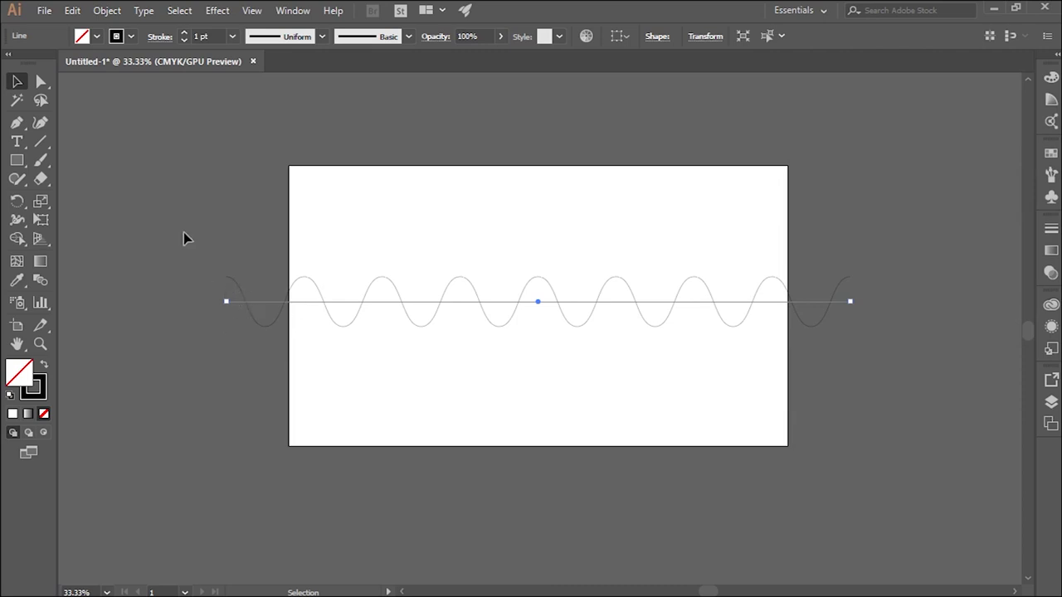
Step: Reselect the wave line, run Object > Expand Appearance on it, and return to After Effects
{"action": "left_click", "coordinate": [225, 272]}
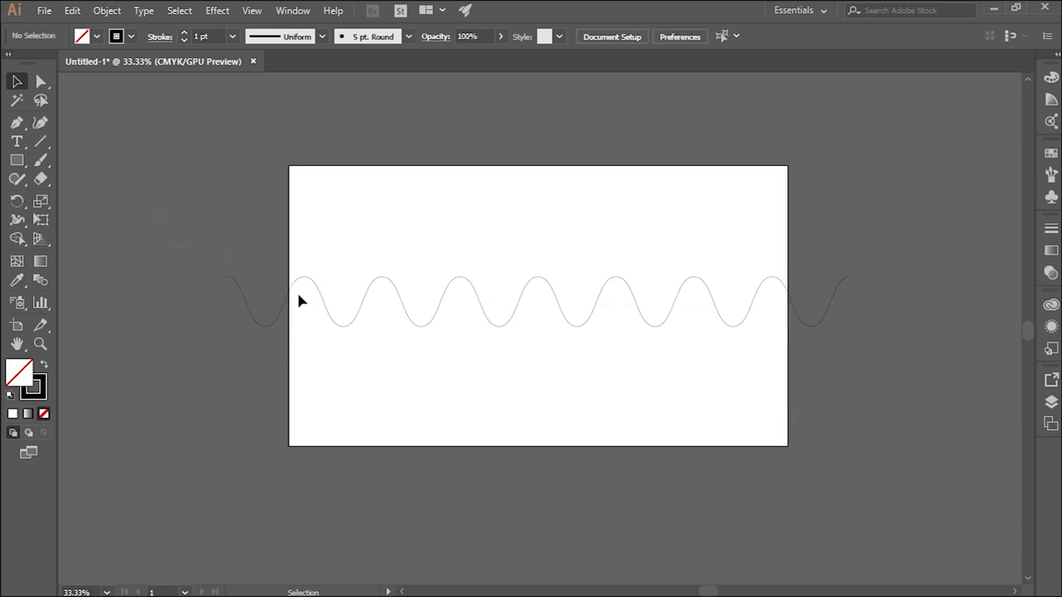
{"action": "left_click", "coordinate": [370, 316]}
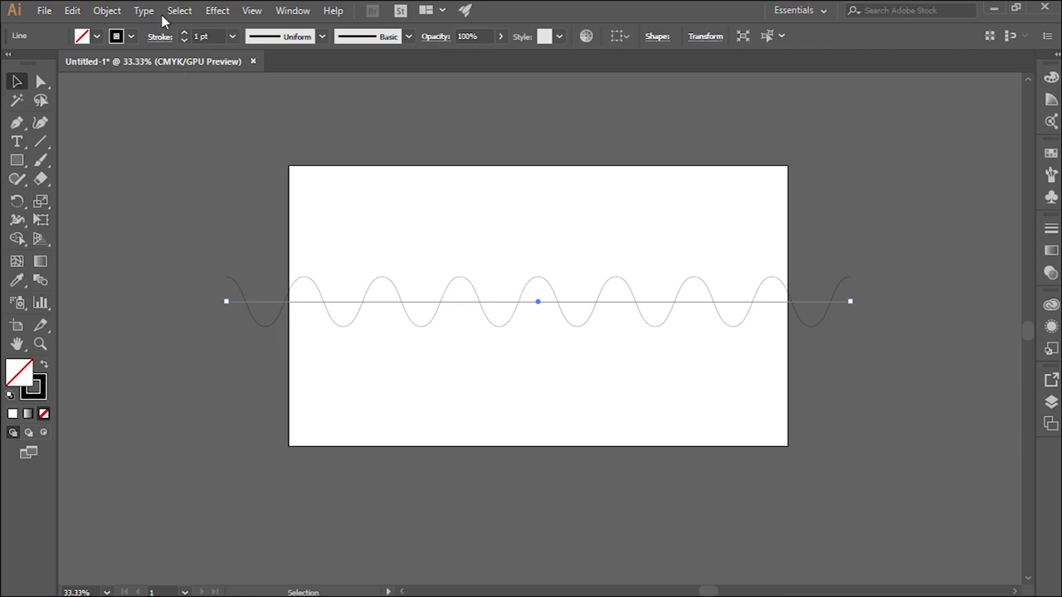
{"action": "left_click", "coordinate": [73, 12]}
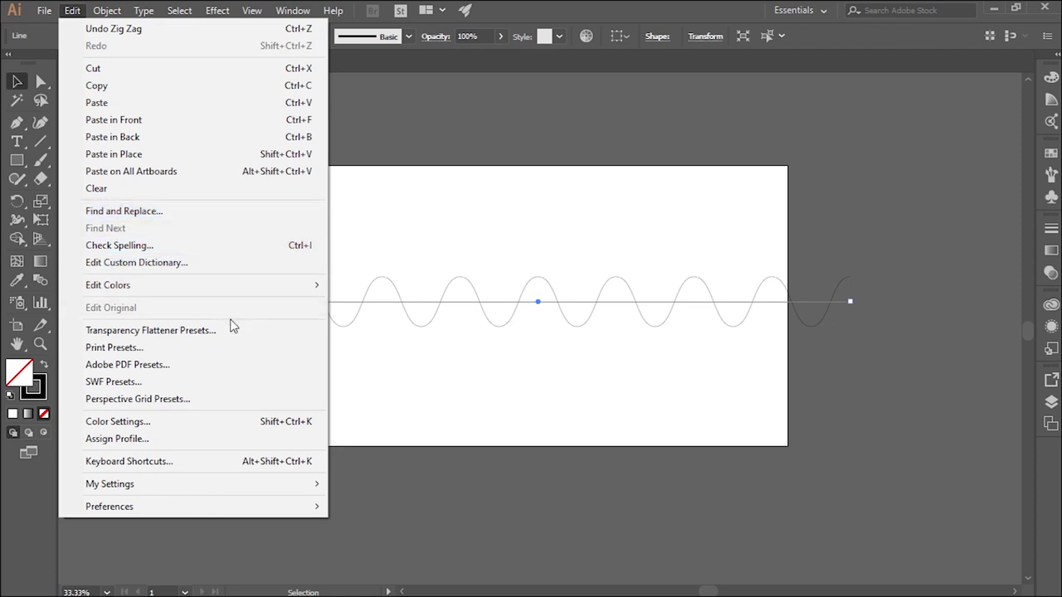
{"action": "mouse_move", "coordinate": [114, 11]}
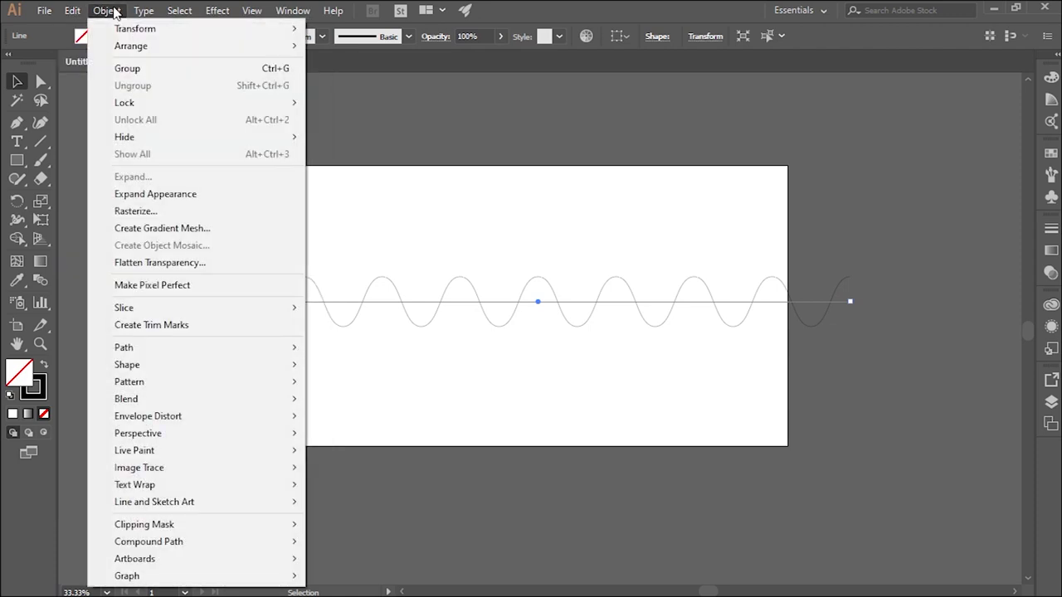
{"action": "left_click", "coordinate": [174, 200]}
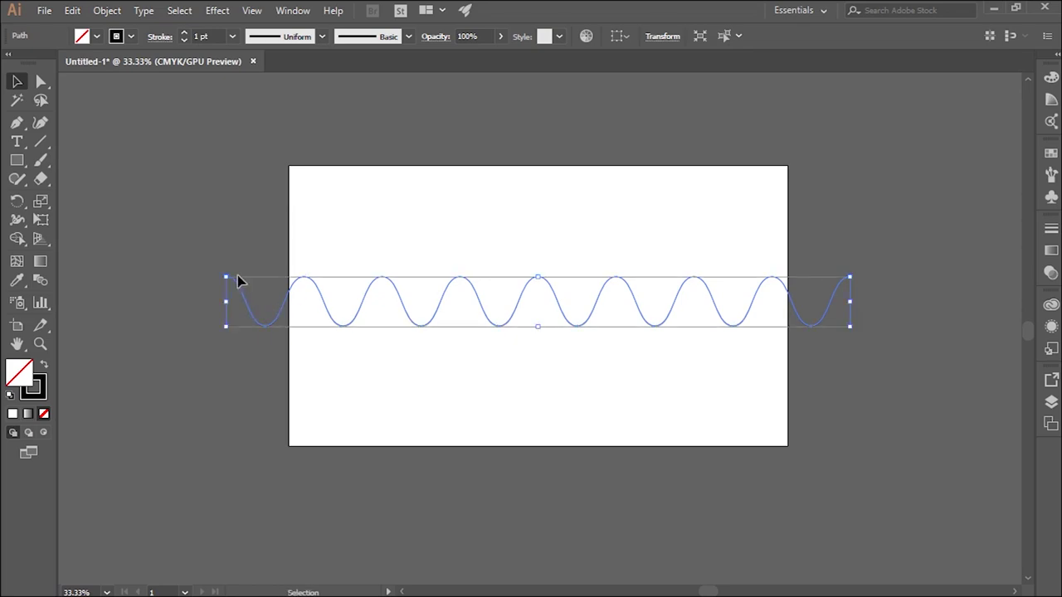
{"action": "key", "text": "alt+Tab"}
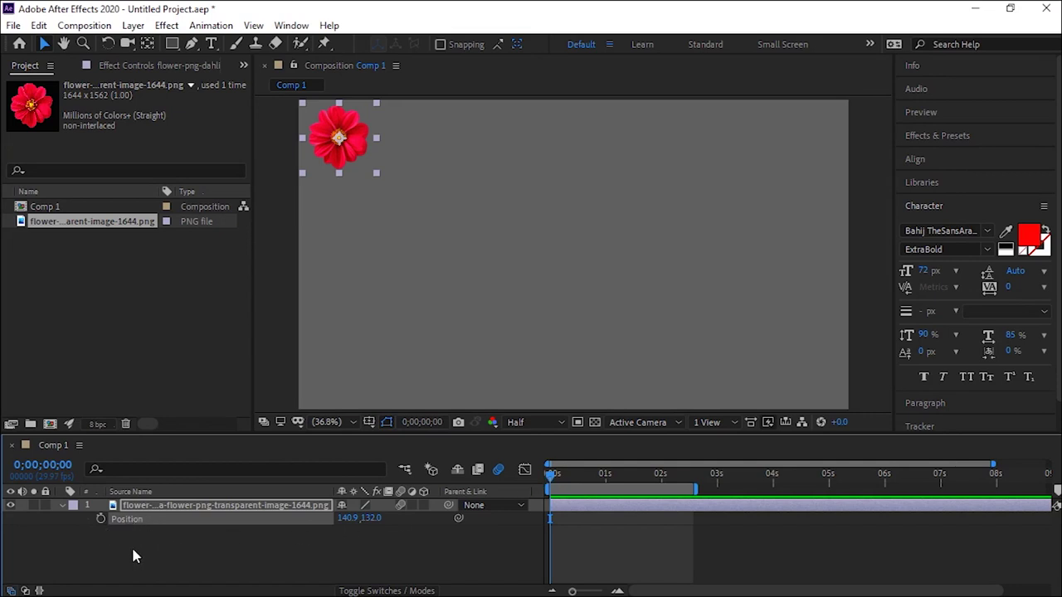
Step: Paste the wave path as the flower's Position animation and preview it
{"action": "key", "text": "ctrl+v"}
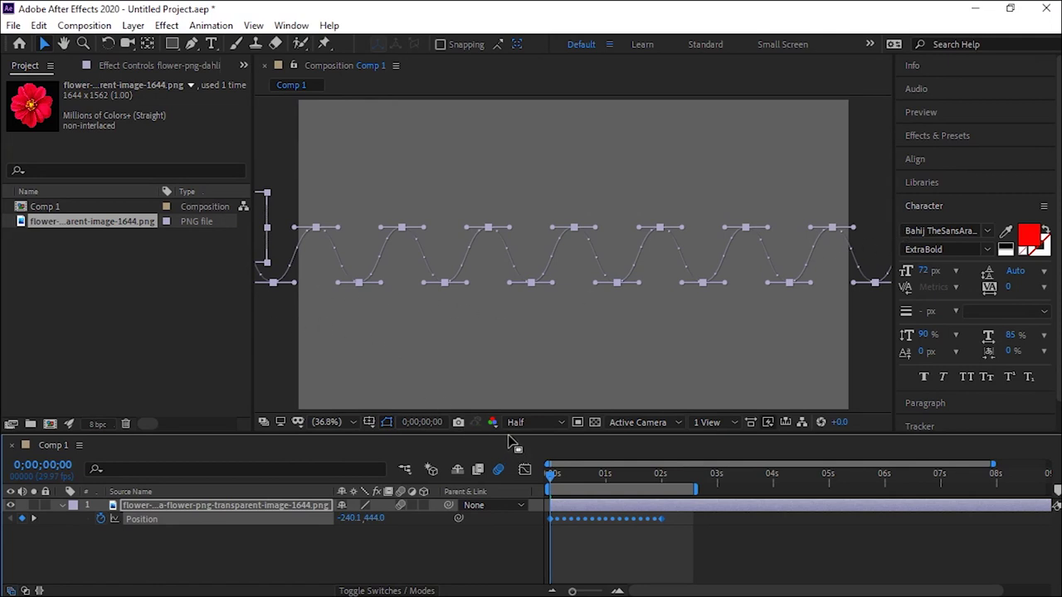
{"action": "key", "text": "space"}
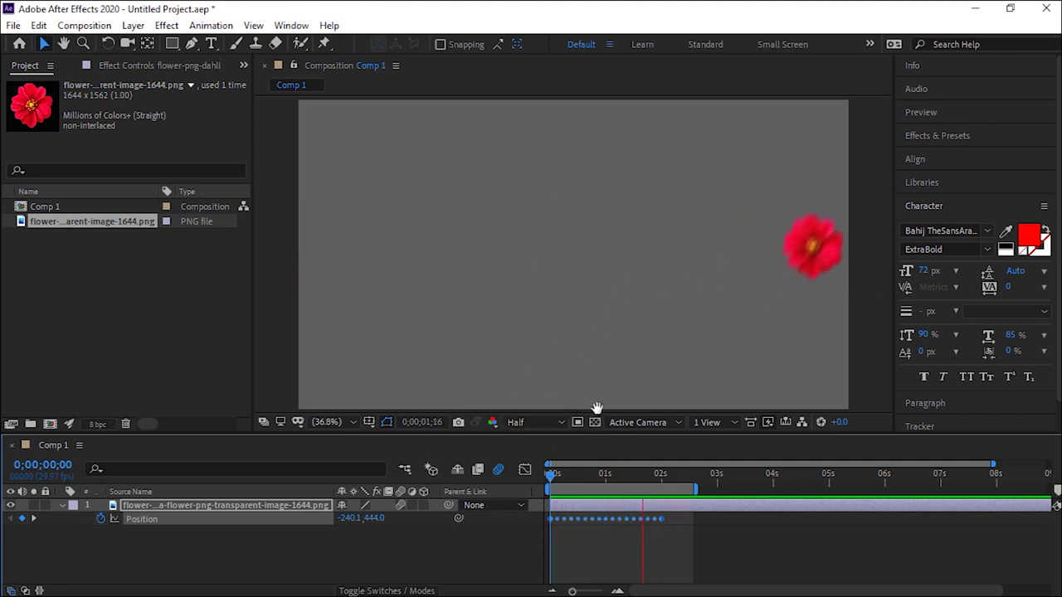
{"action": "key", "text": "space"}
Step: Extend the work area to about 7.5 s, spread the Position keyframes across it, and preview
{"action": "left_click_drag", "start_coordinate": [700, 489], "coordinate": [970, 491]}
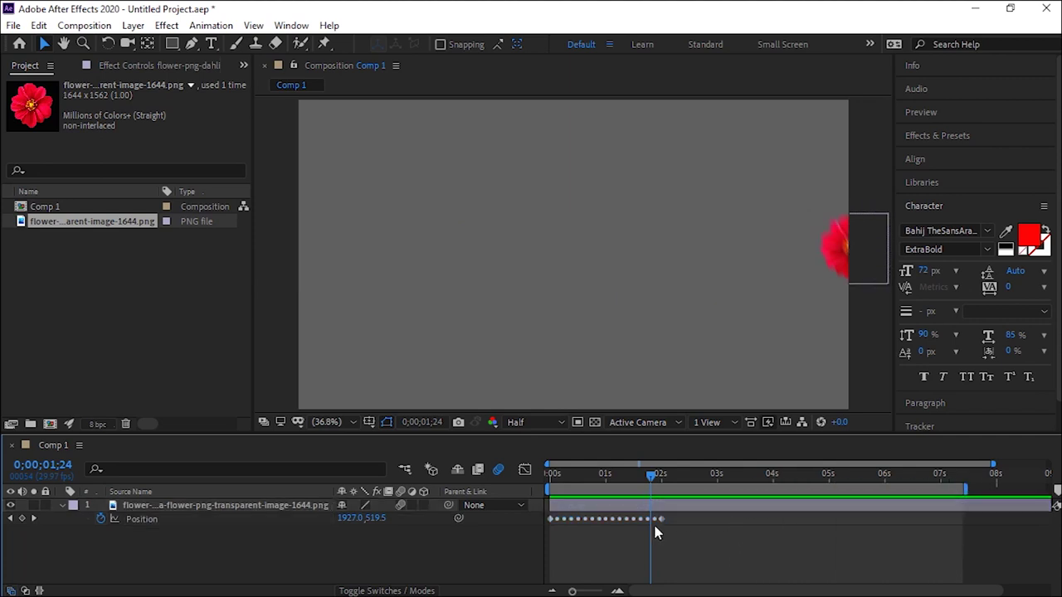
{"action": "left_click_drag", "start_coordinate": [662, 518], "coordinate": [956, 519]}
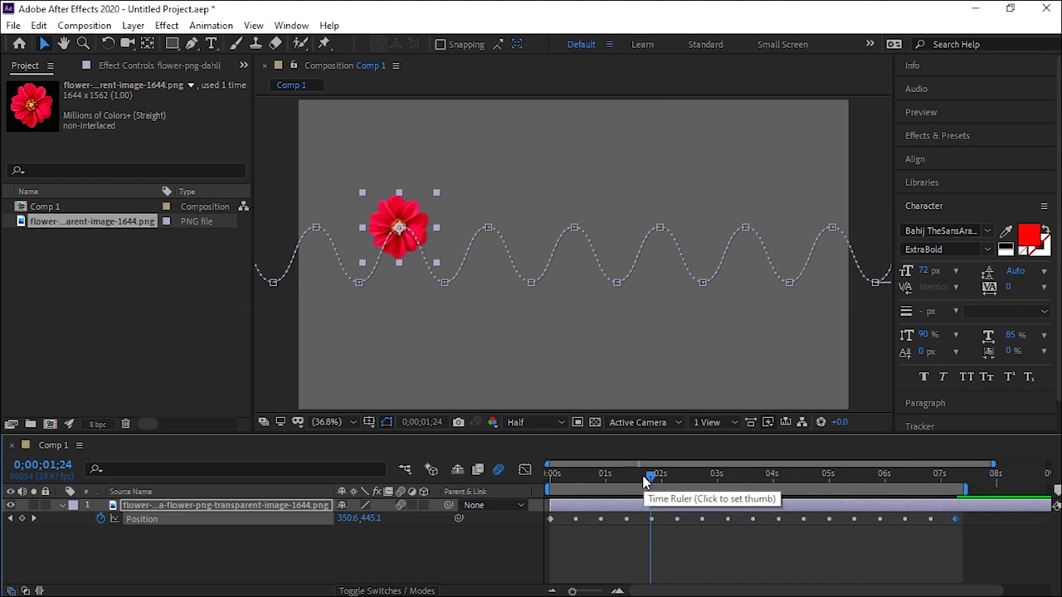
{"action": "left_click_drag", "start_coordinate": [652, 474], "coordinate": [520, 493]}
{"action": "key", "text": "space"}
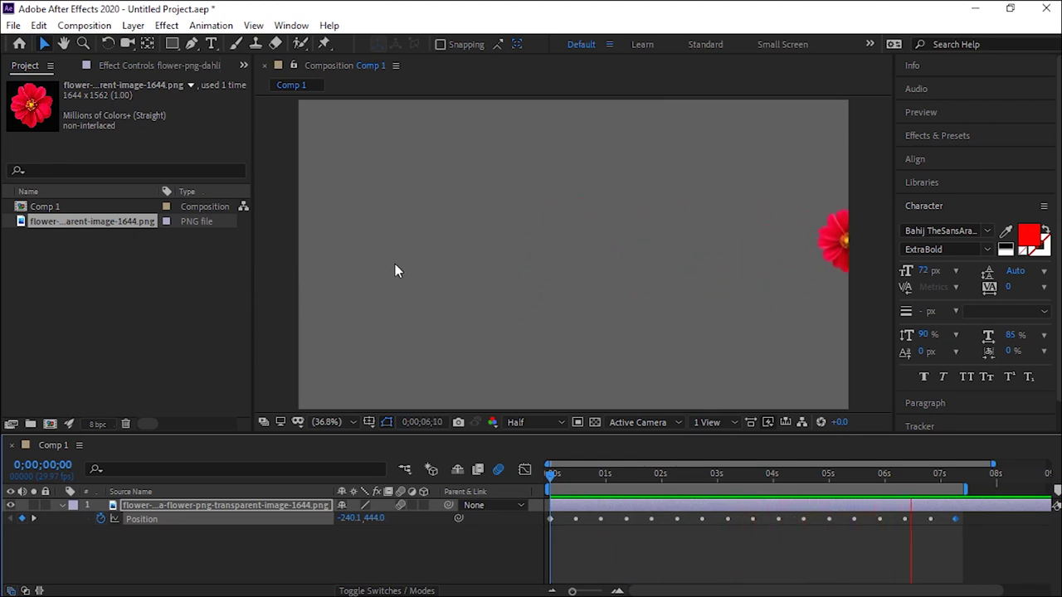
{"action": "key", "text": "space"}
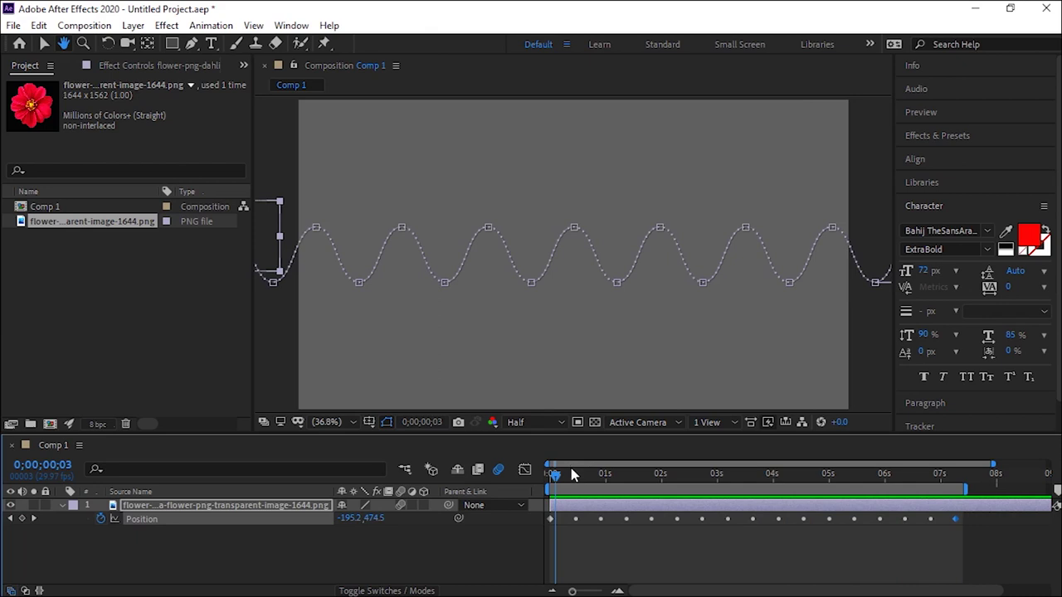
Step: Scrub the flower along its wavy path, then clear all its Position keyframes
{"action": "left_click", "coordinate": [573, 475]}
{"action": "mouse_move", "coordinate": [581, 478]}
{"action": "left_mouse_down"}
{"action": "mouse_move", "coordinate": [836, 481]}
{"action": "mouse_move", "coordinate": [543, 540]}
{"action": "left_mouse_up"}
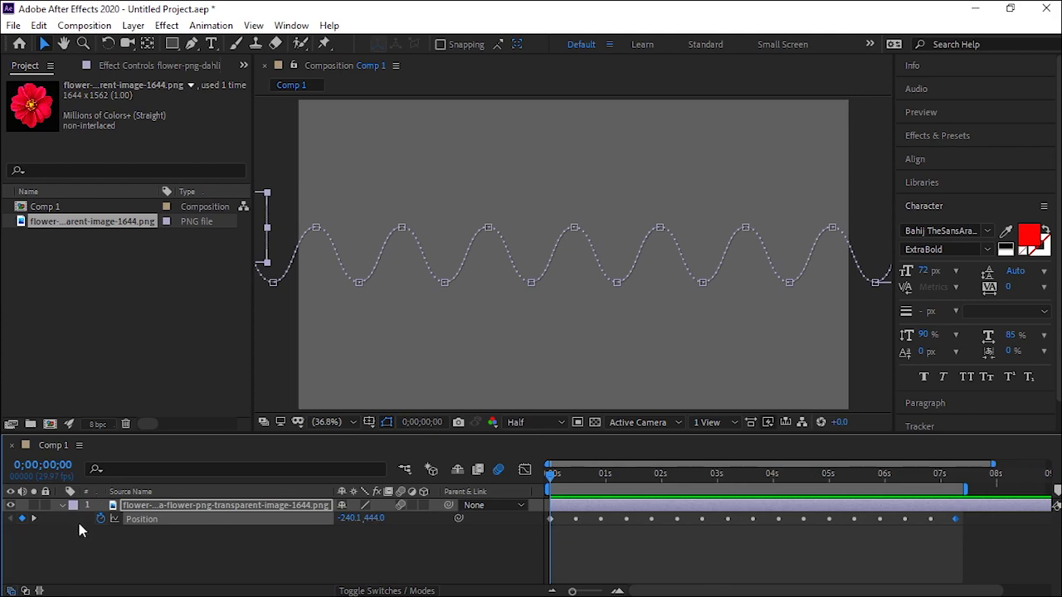
{"action": "left_click", "coordinate": [100, 518]}
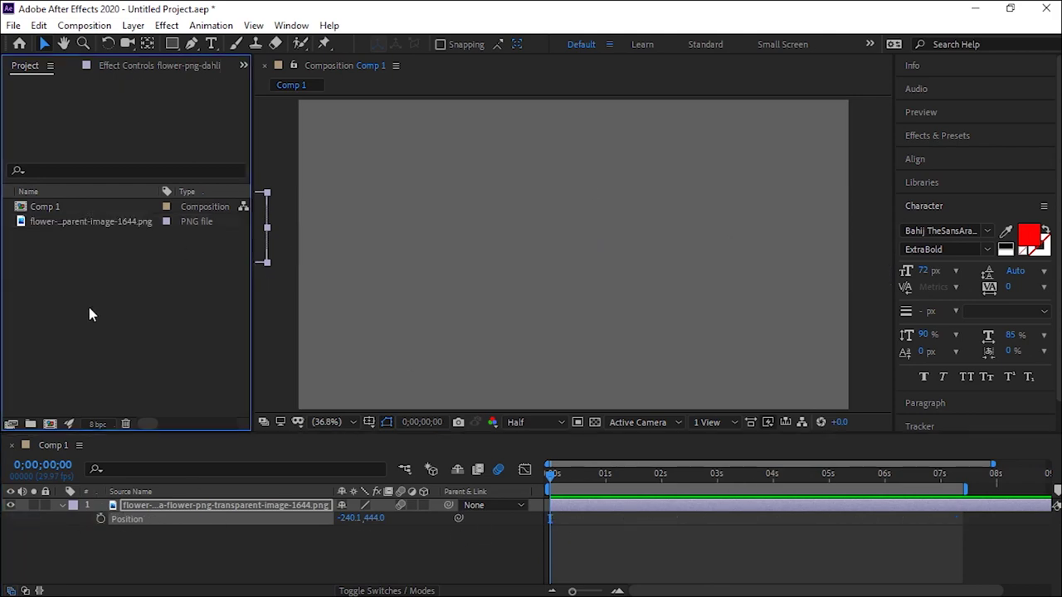
Step: Import Airplane.png into the project
{"action": "double_click", "coordinate": [133, 263]}
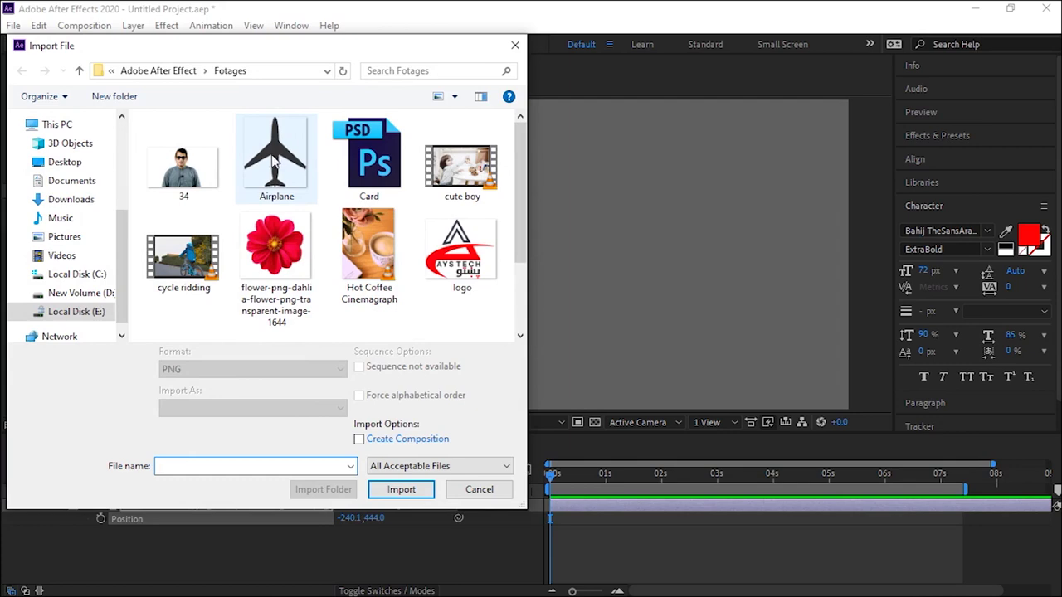
{"action": "left_click", "coordinate": [276, 160]}
{"action": "left_click", "coordinate": [401, 479]}
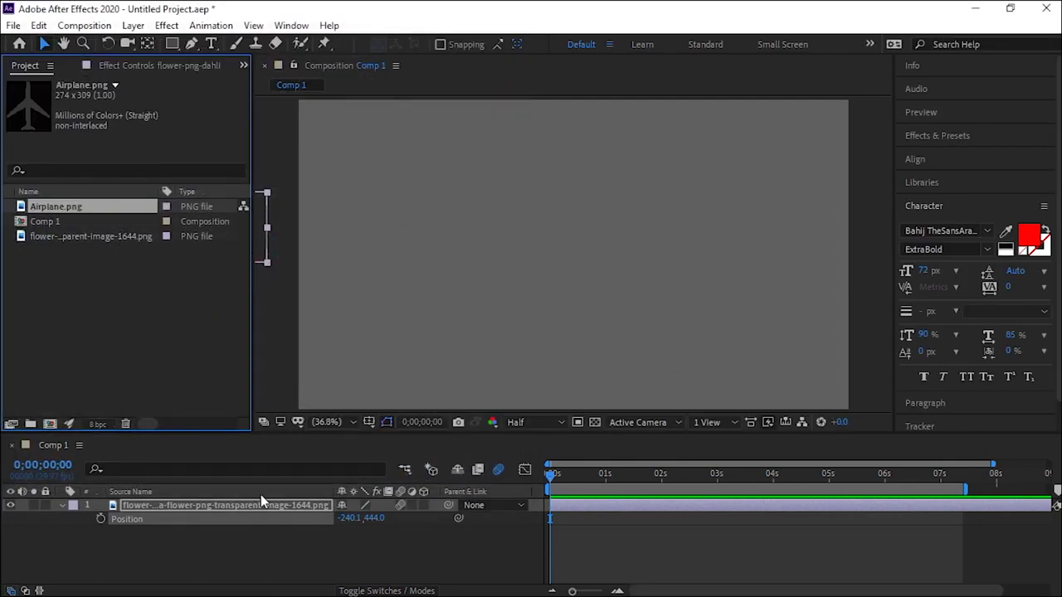
Step: Delete the flower layer from Comp 1 and add Airplane.png as a layer in its place
{"action": "left_click", "coordinate": [127, 512]}
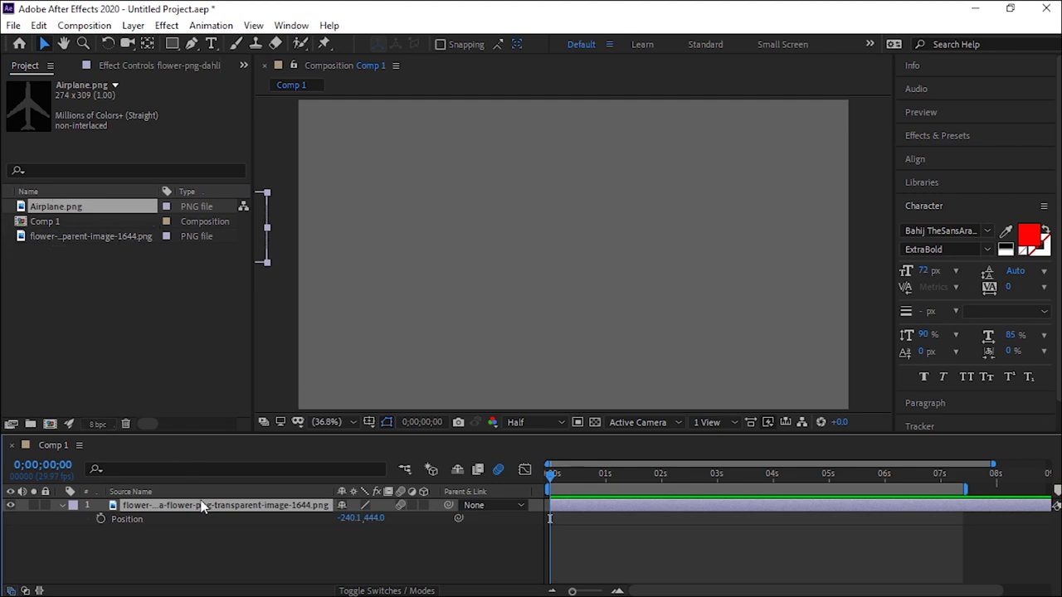
{"action": "key", "text": "Delete"}
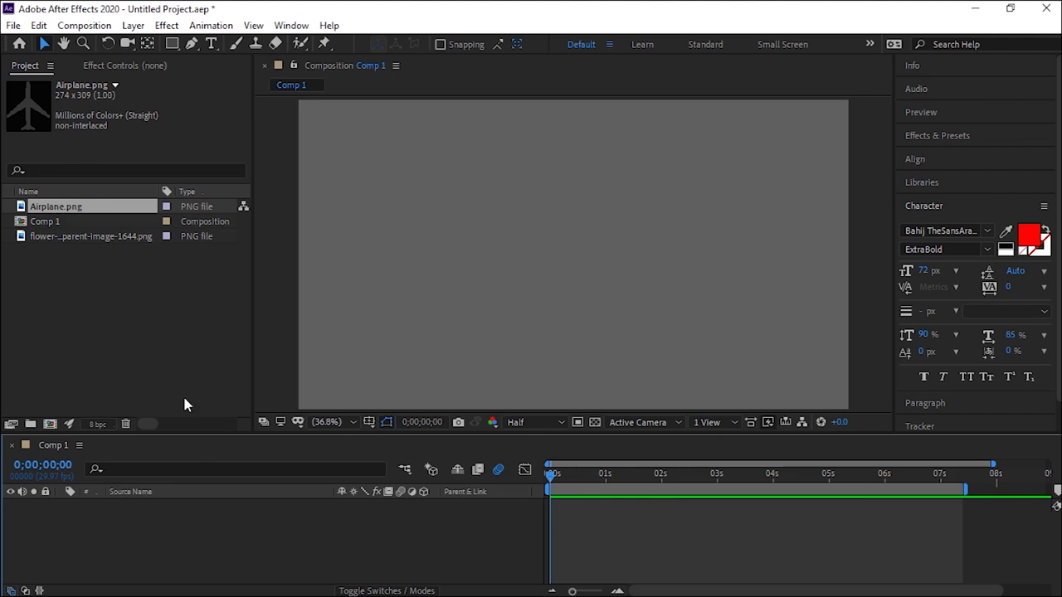
{"action": "left_click_drag", "start_coordinate": [40, 208], "coordinate": [241, 523]}
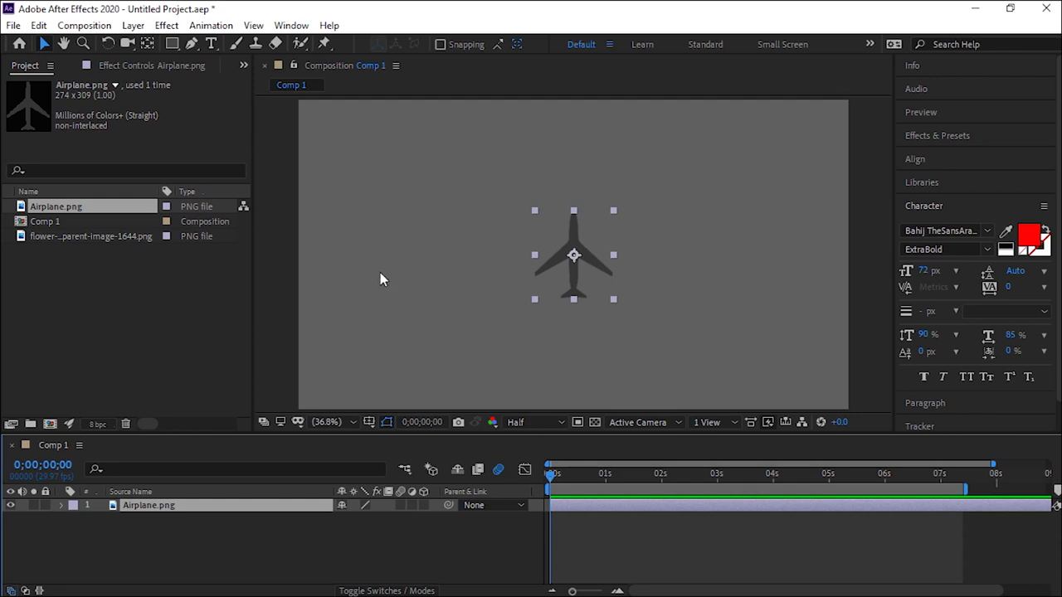
{"action": "key", "text": "alt+Tab"}
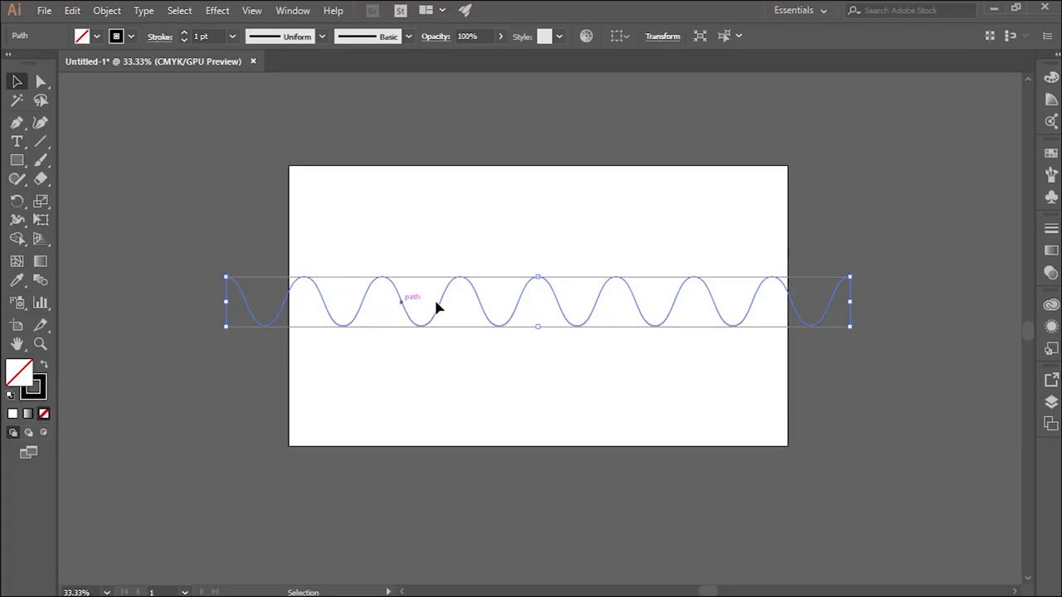
Step: Move the wave path above the artboard and draw a large circle with the Ellipse tool
{"action": "left_click_drag", "start_coordinate": [444, 297], "coordinate": [423, 120]}
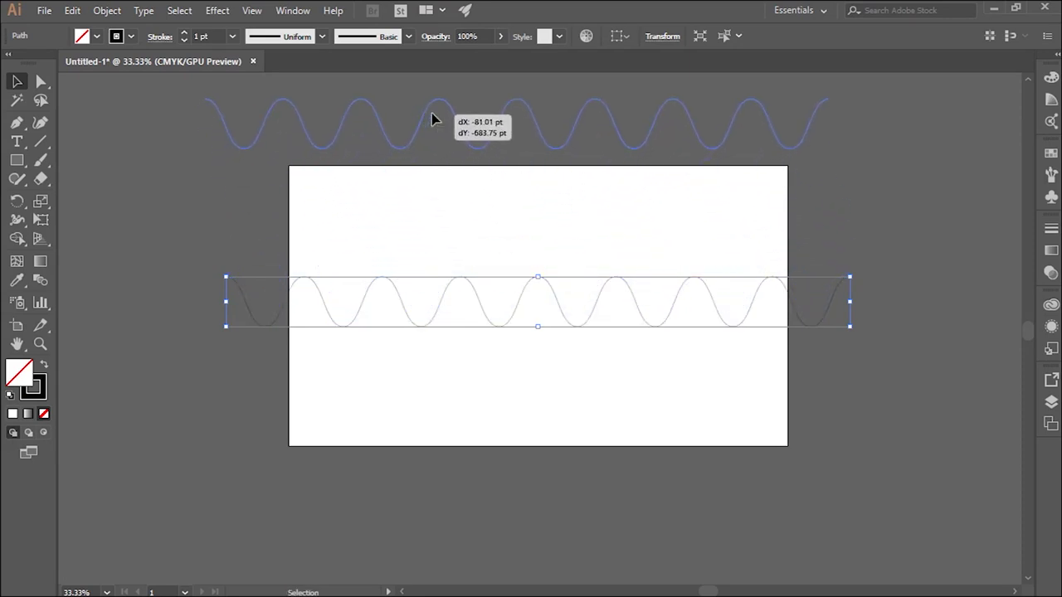
{"action": "mouse_move", "coordinate": [16, 160]}
{"action": "left_mouse_down"}
{"action": "mouse_move", "coordinate": [127, 218]}
{"action": "mouse_move", "coordinate": [87, 198]}
{"action": "left_mouse_up"}
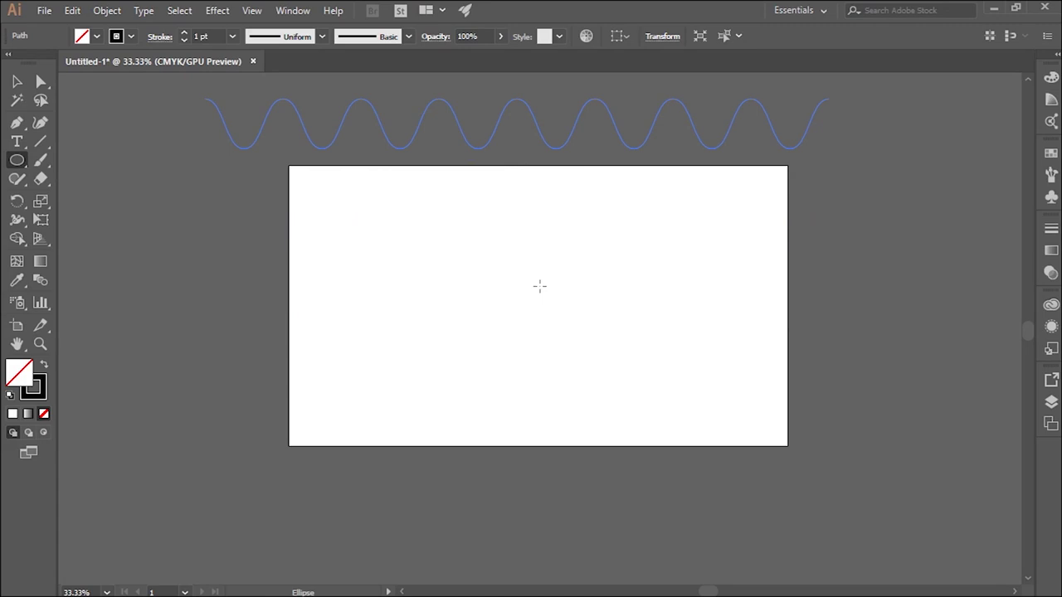
{"action": "left_click_drag", "start_coordinate": [455, 227], "coordinate": [600, 357]}
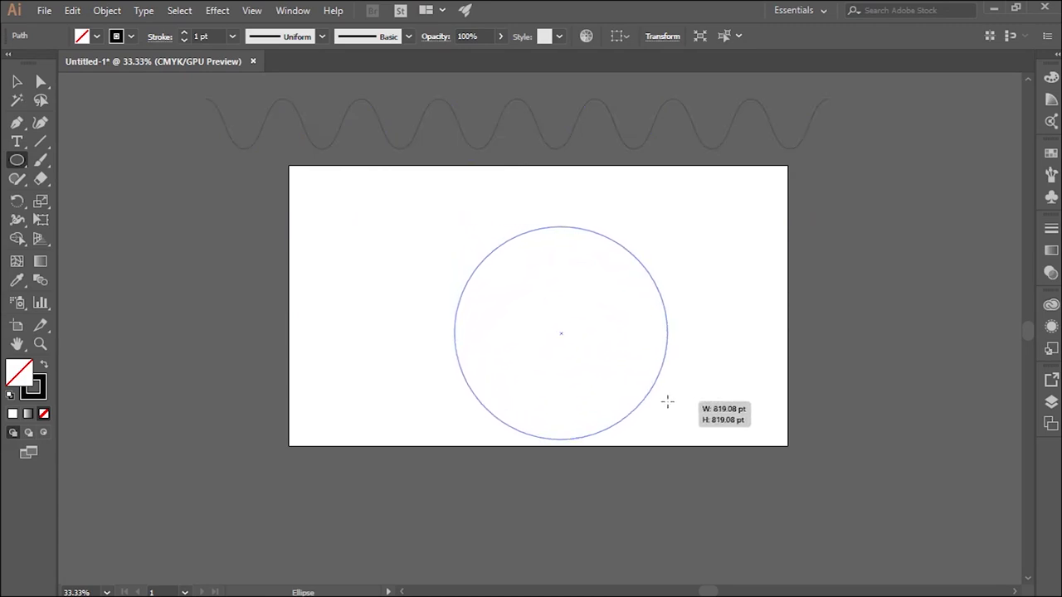
{"action": "left_click_drag", "start_coordinate": [599, 356], "coordinate": [669, 401]}
Step: Enlarge the circle to about 888 pt and shift it up and left on the artboard
{"action": "left_click", "coordinate": [16, 81]}
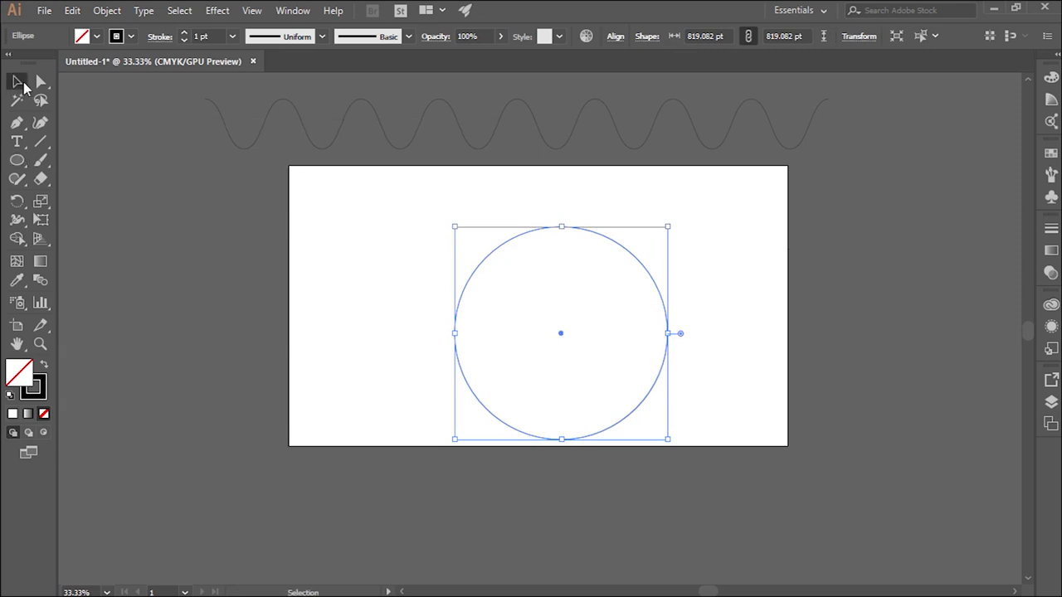
{"action": "left_click_drag", "start_coordinate": [455, 226], "coordinate": [436, 208]}
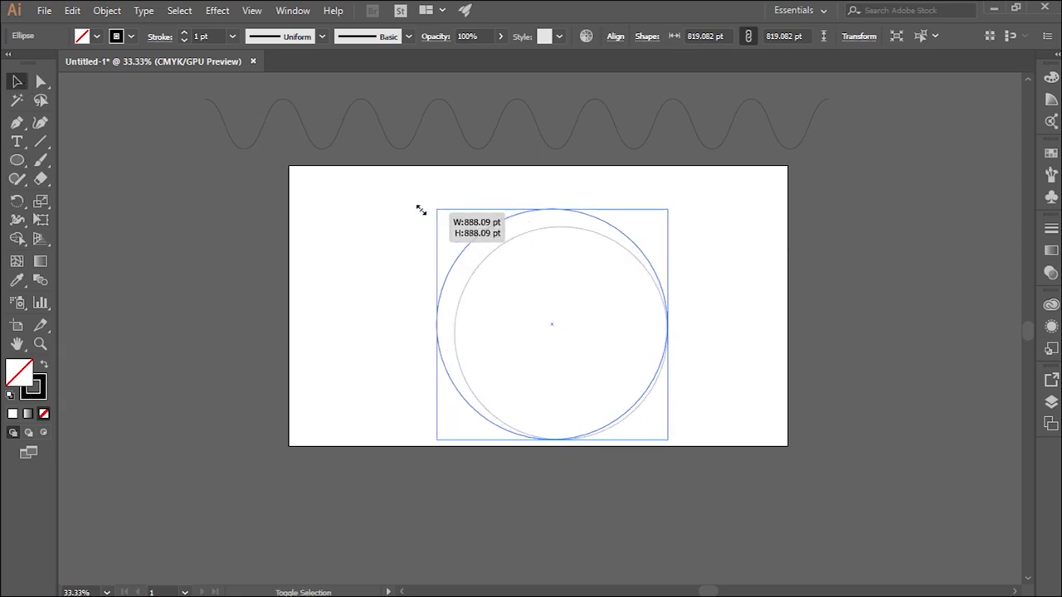
{"action": "left_click", "coordinate": [531, 262]}
{"action": "left_click_drag", "start_coordinate": [462, 259], "coordinate": [438, 242]}
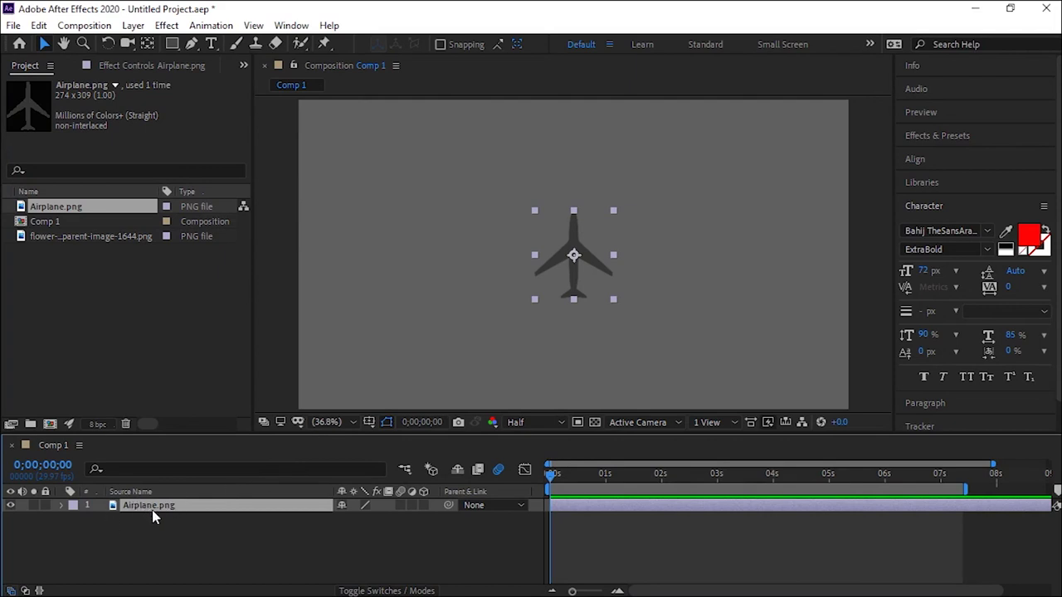
Step: Paste the circle path into the Airplane layer's Position property
{"action": "key", "text": "p"}
{"action": "left_click", "coordinate": [125, 521]}
{"action": "key", "text": "ctrl+v"}
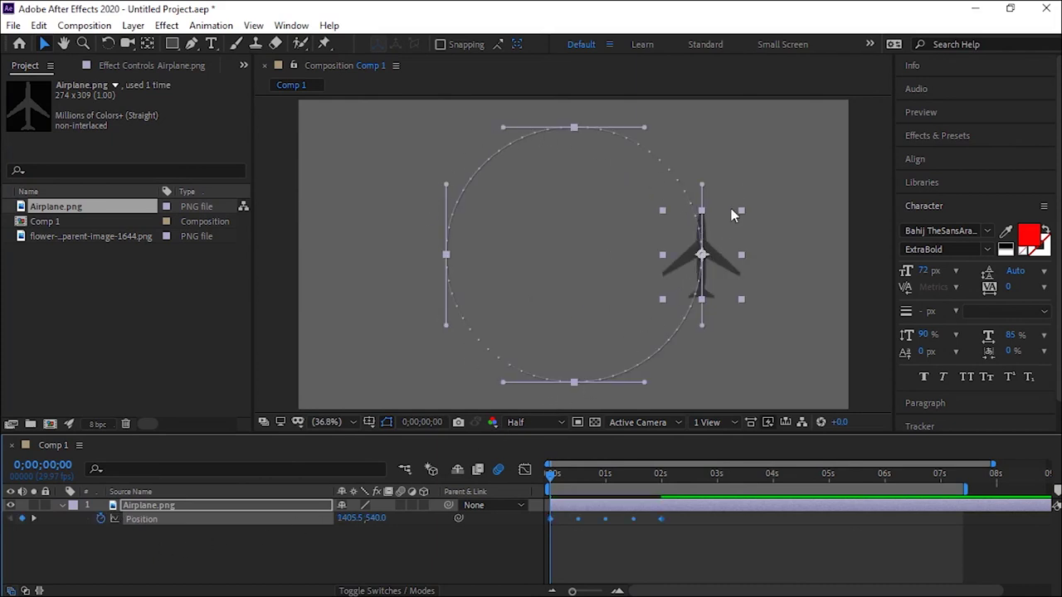
Step: Drag the last Position keyframe to about 04s and preview the circular flight
{"action": "left_click", "coordinate": [674, 519]}
{"action": "left_click_drag", "start_coordinate": [660, 518], "coordinate": [776, 519]}
{"action": "left_click", "coordinate": [650, 539]}
{"action": "key", "text": "space"}
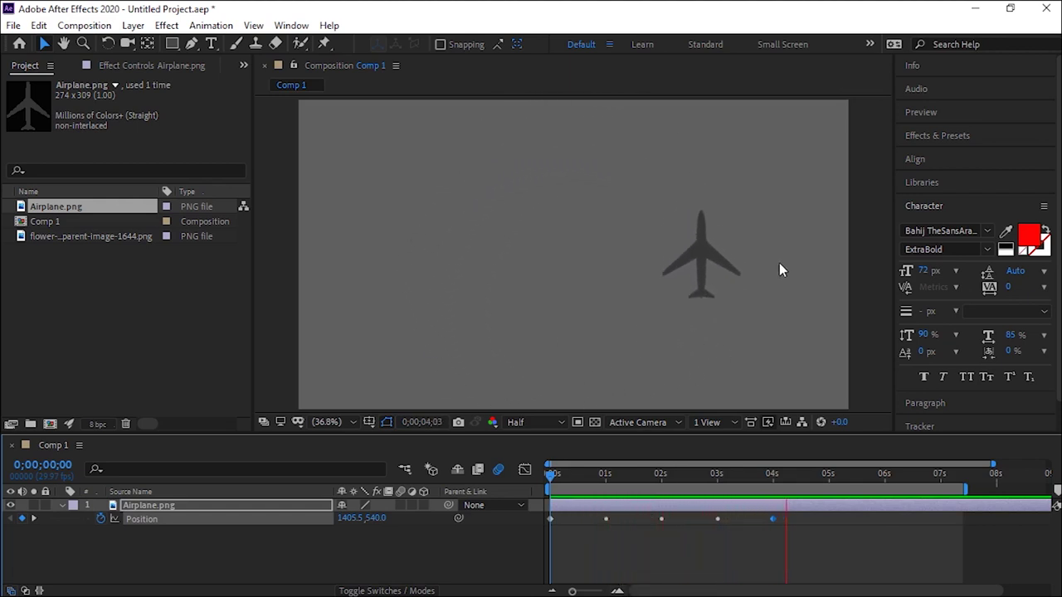
{"action": "left_click", "coordinate": [696, 236]}
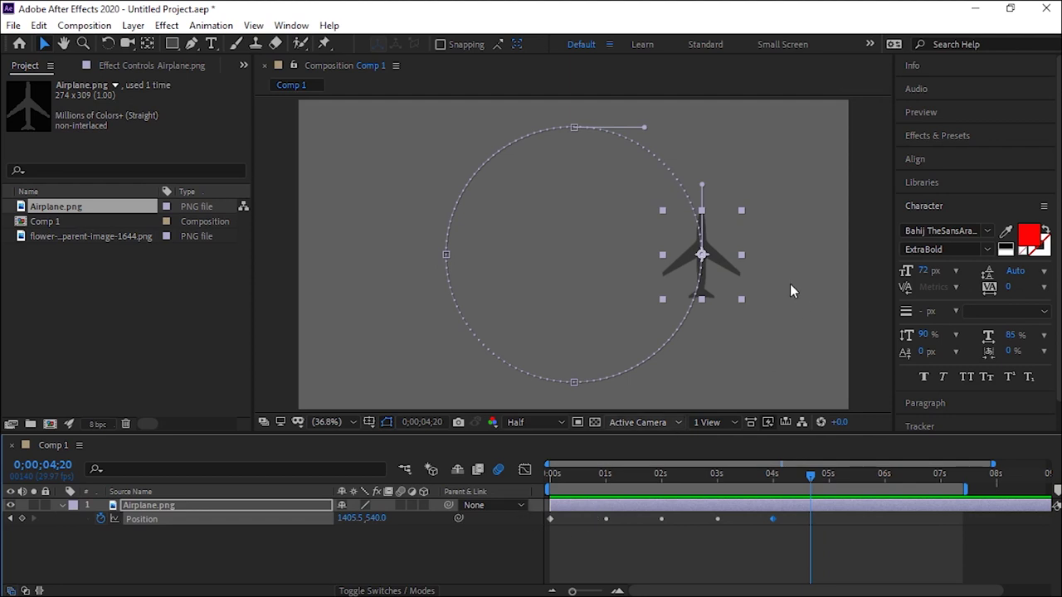
Step: Set Airplane.png's Rotation to −8° and return the playhead to frame 0
{"action": "key", "text": "r"}
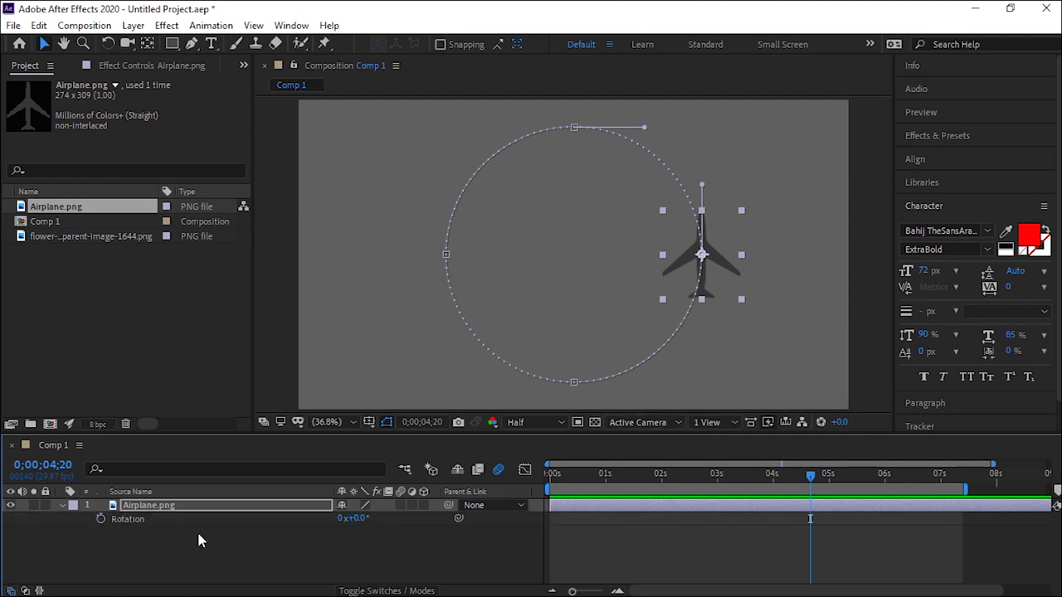
{"action": "left_click_drag", "start_coordinate": [353, 519], "coordinate": [356, 517]}
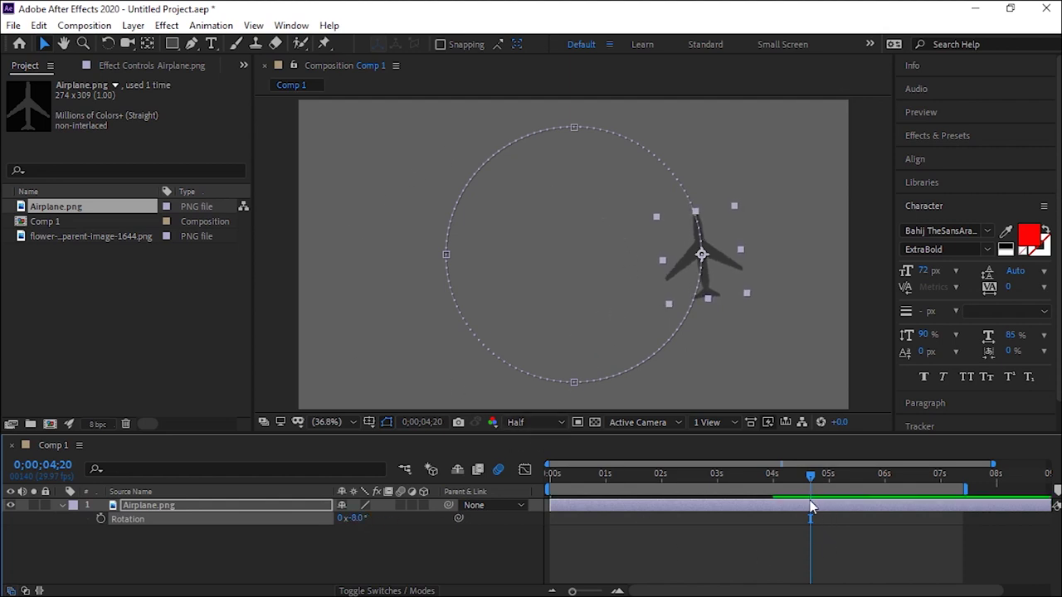
{"action": "left_click_drag", "start_coordinate": [806, 473], "coordinate": [506, 516]}
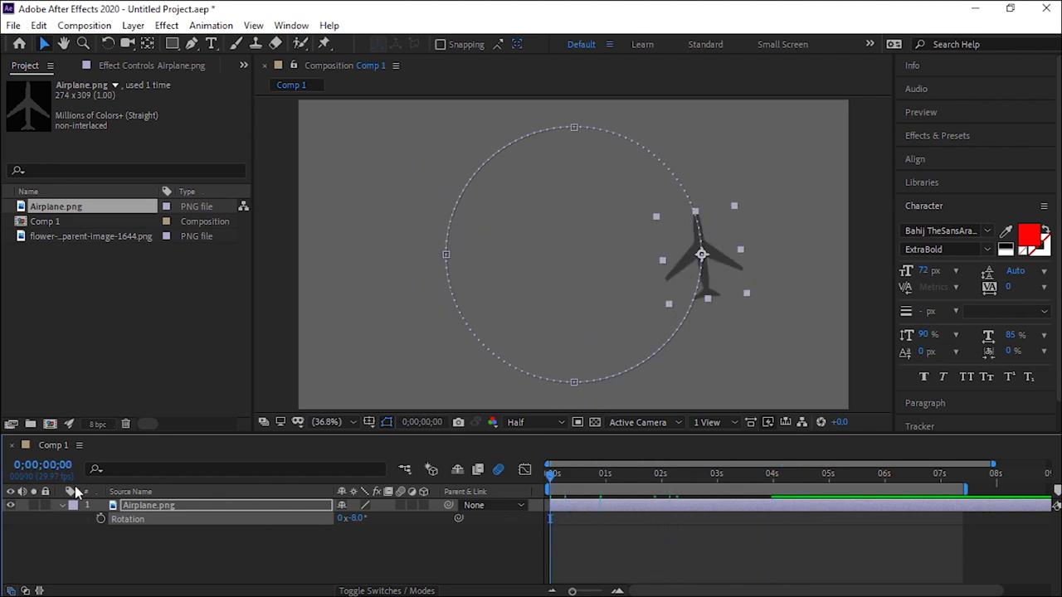
{"action": "left_click", "coordinate": [125, 508]}
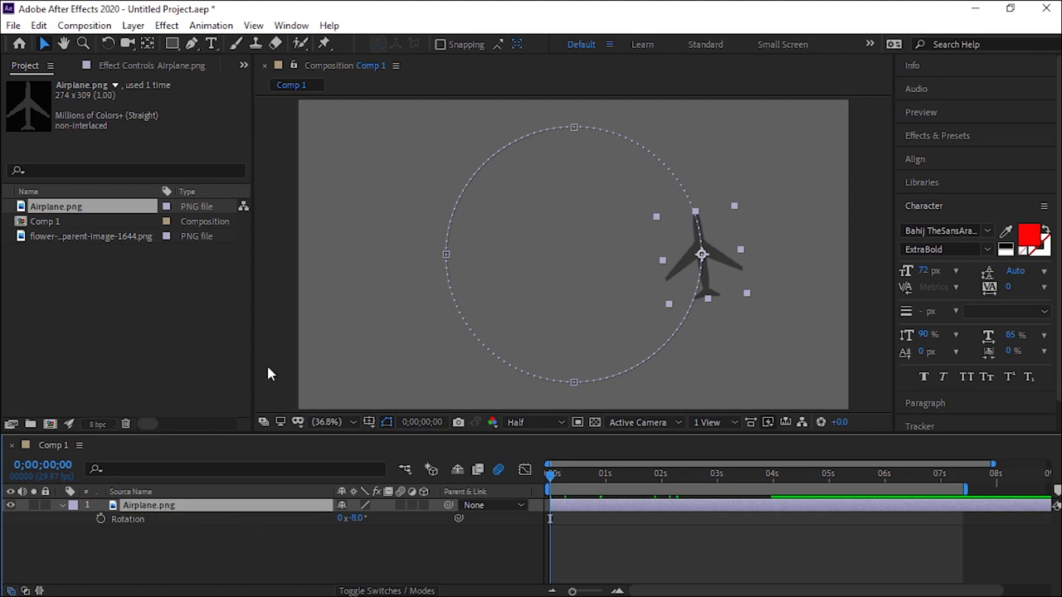
Step: Set Airplane.png's Auto-Orientation to Orient Along Path from the Layer menu
{"action": "left_click", "coordinate": [134, 26]}
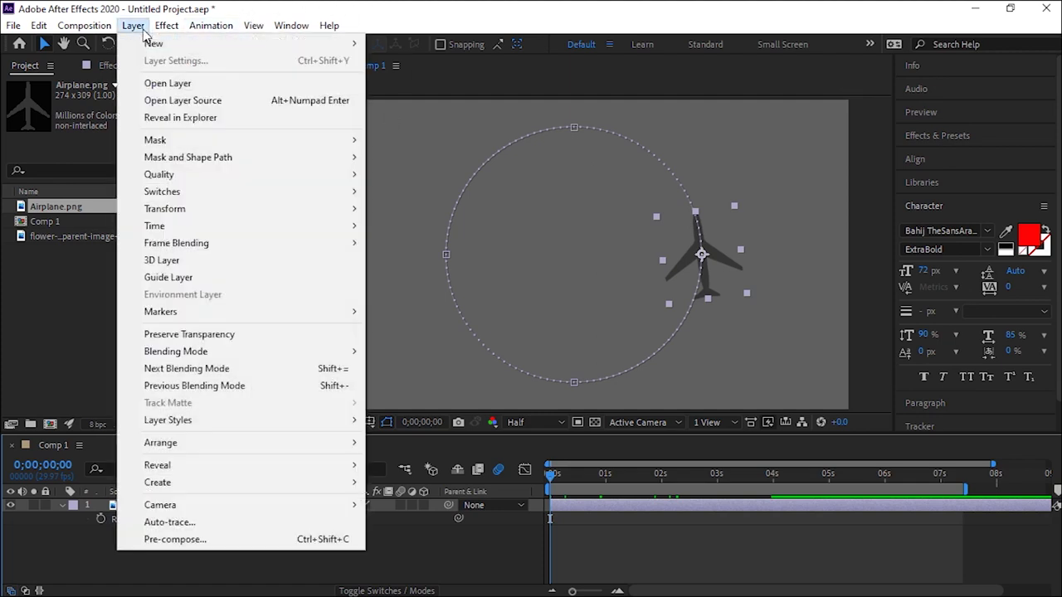
{"action": "mouse_move", "coordinate": [194, 210]}
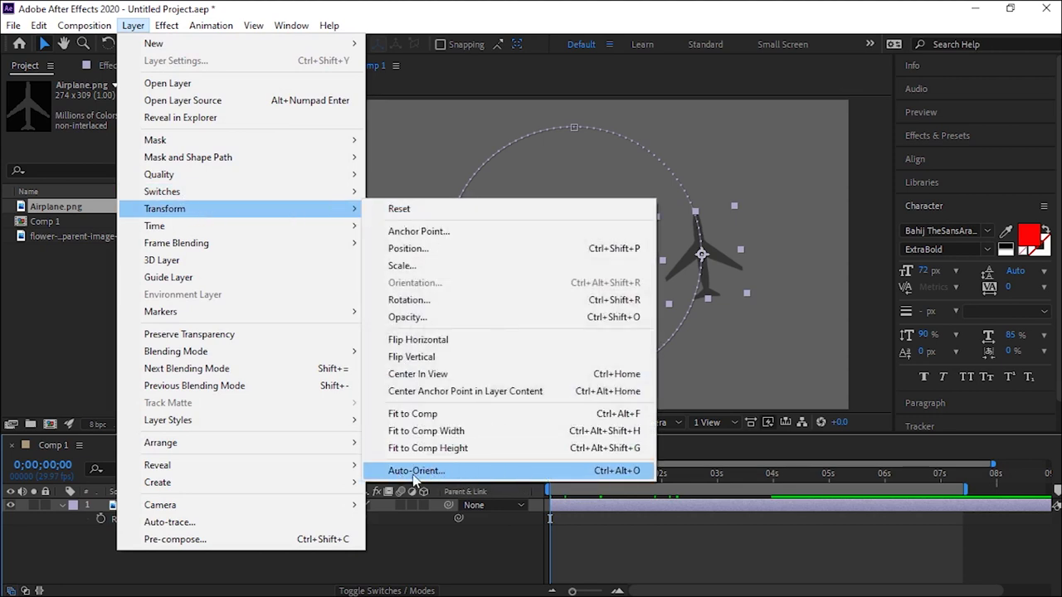
{"action": "left_click", "coordinate": [434, 473]}
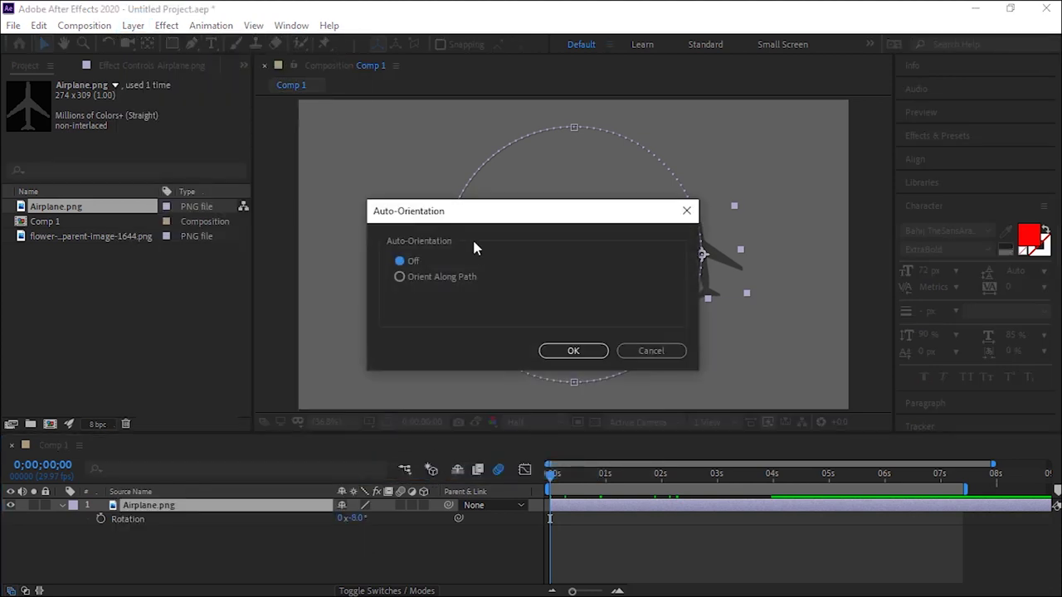
{"action": "mouse_move", "coordinate": [478, 218]}
{"action": "left_mouse_down"}
{"action": "mouse_move", "coordinate": [344, 151]}
{"action": "mouse_move", "coordinate": [276, 136]}
{"action": "left_mouse_up"}
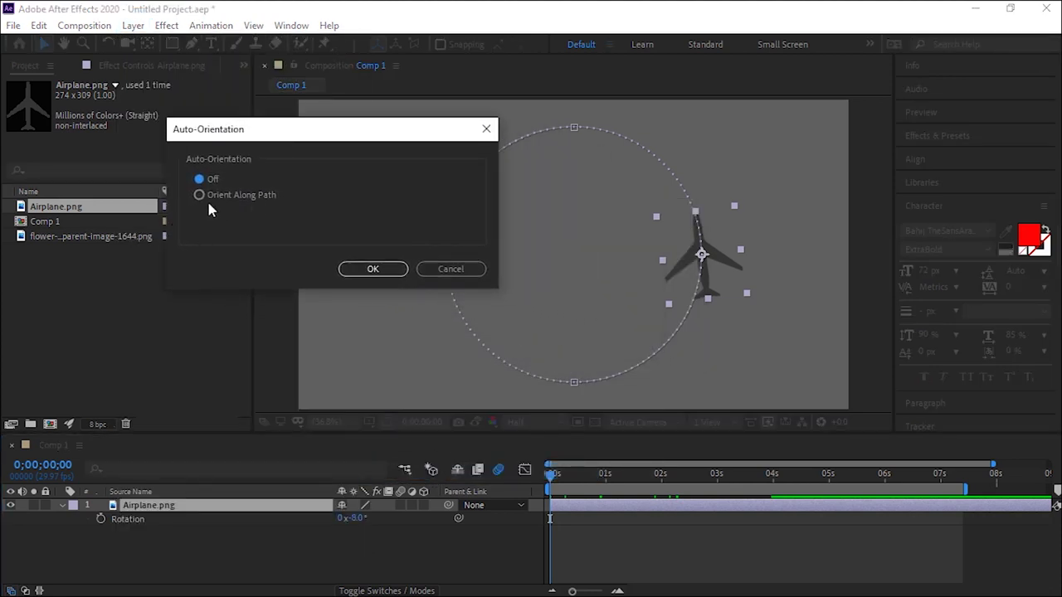
{"action": "left_click", "coordinate": [215, 199]}
{"action": "left_click", "coordinate": [380, 271]}
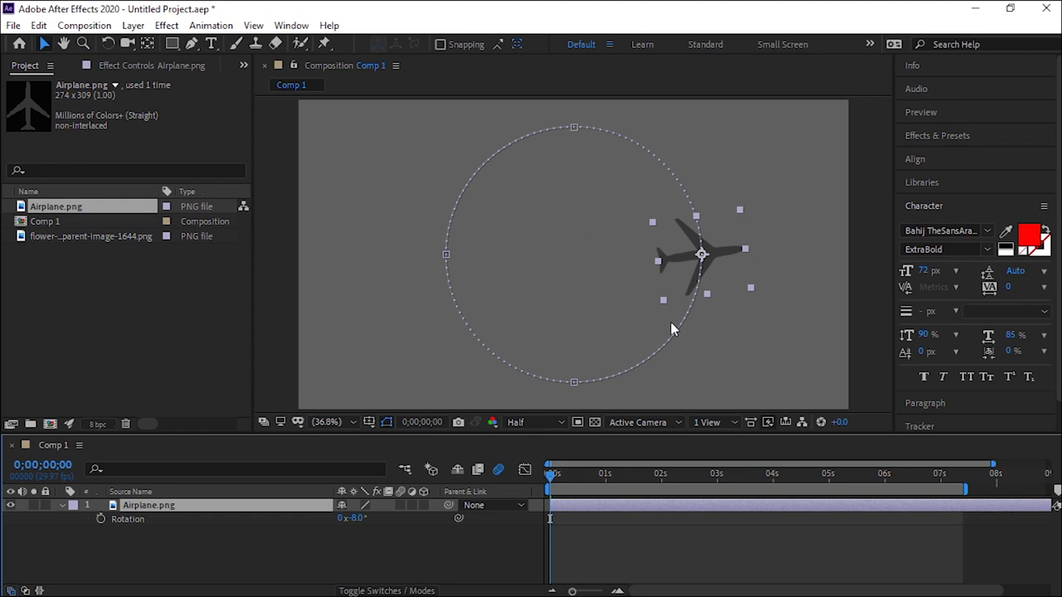
Step: Rotate the airplane to +99° so its nose follows the path, and scale it to 64%
{"action": "left_click_drag", "start_coordinate": [352, 518], "coordinate": [312, 538]}
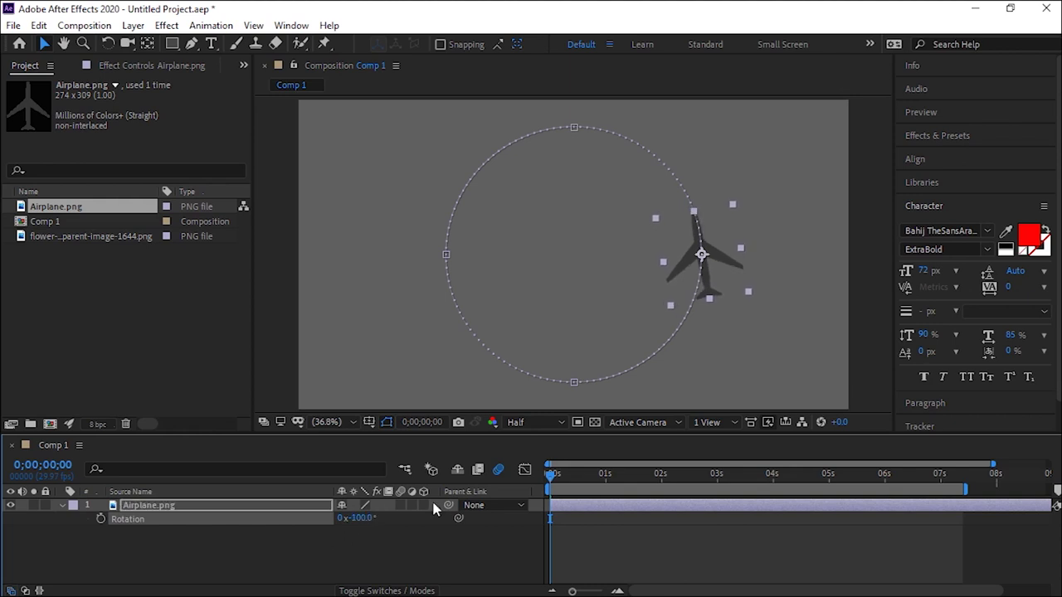
{"action": "key", "text": "space"}
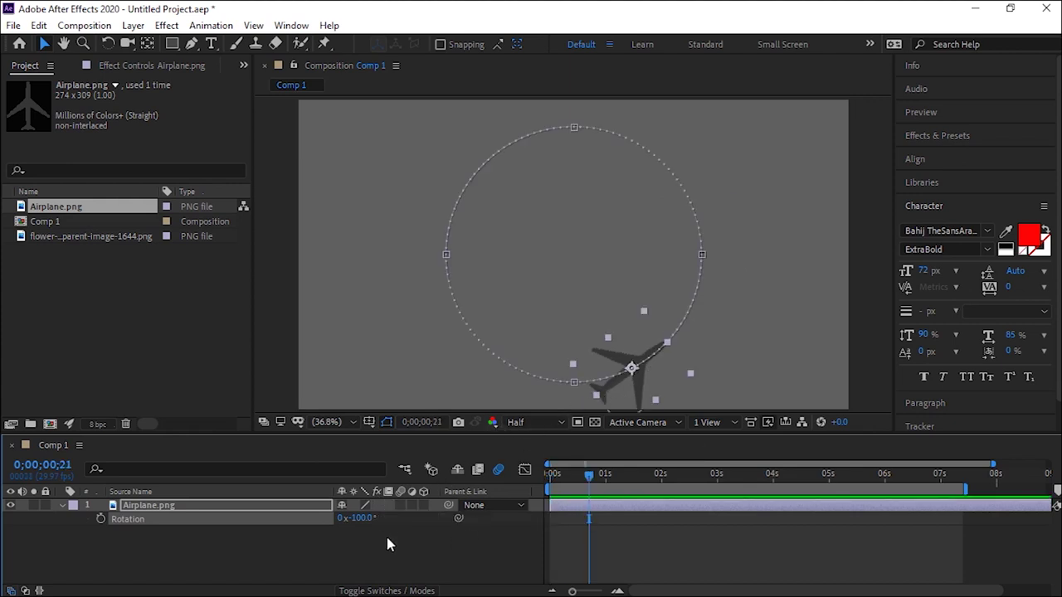
{"action": "left_click_drag", "start_coordinate": [357, 518], "coordinate": [509, 513]}
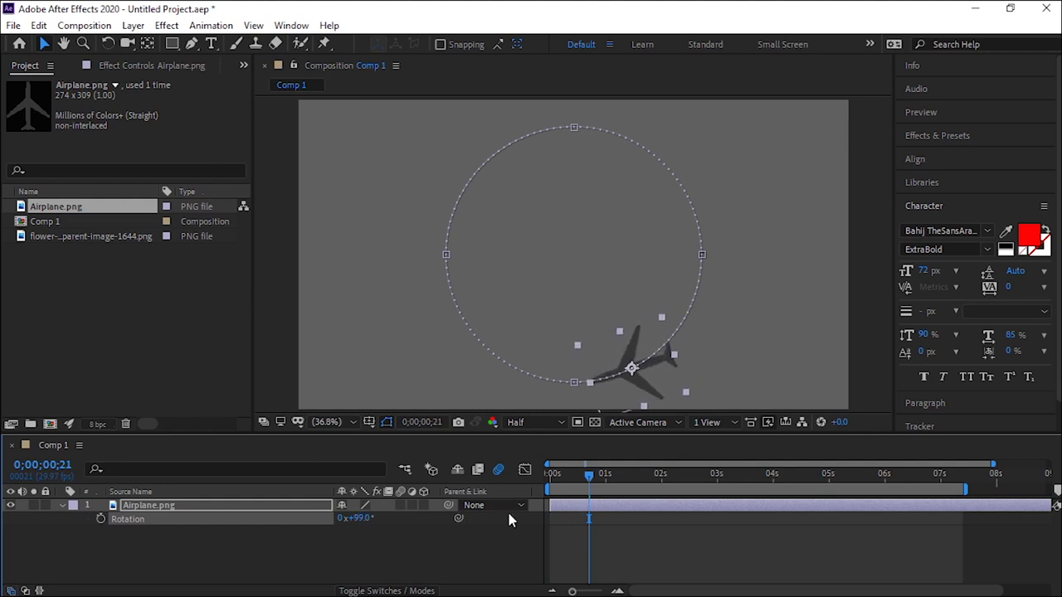
{"action": "key", "text": "space"}
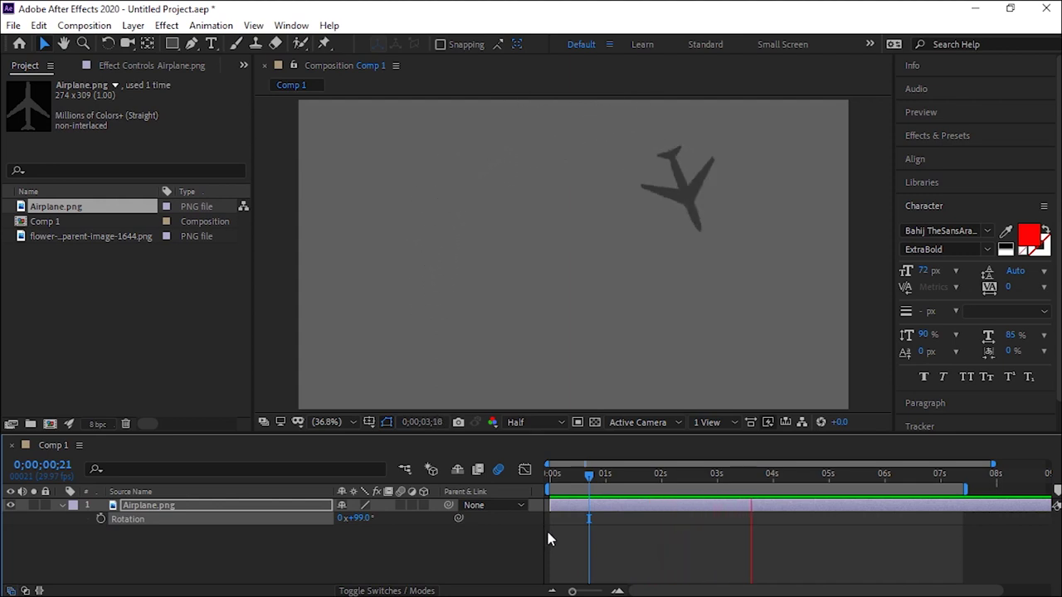
{"action": "key", "text": "space"}
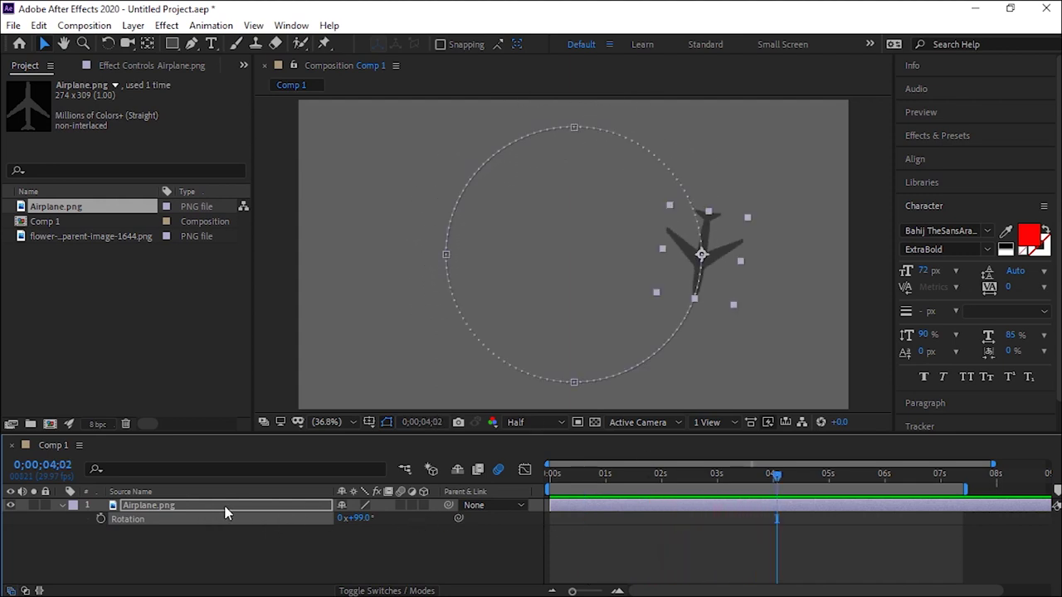
{"action": "key", "text": "s"}
{"action": "left_click_drag", "start_coordinate": [365, 518], "coordinate": [339, 520]}
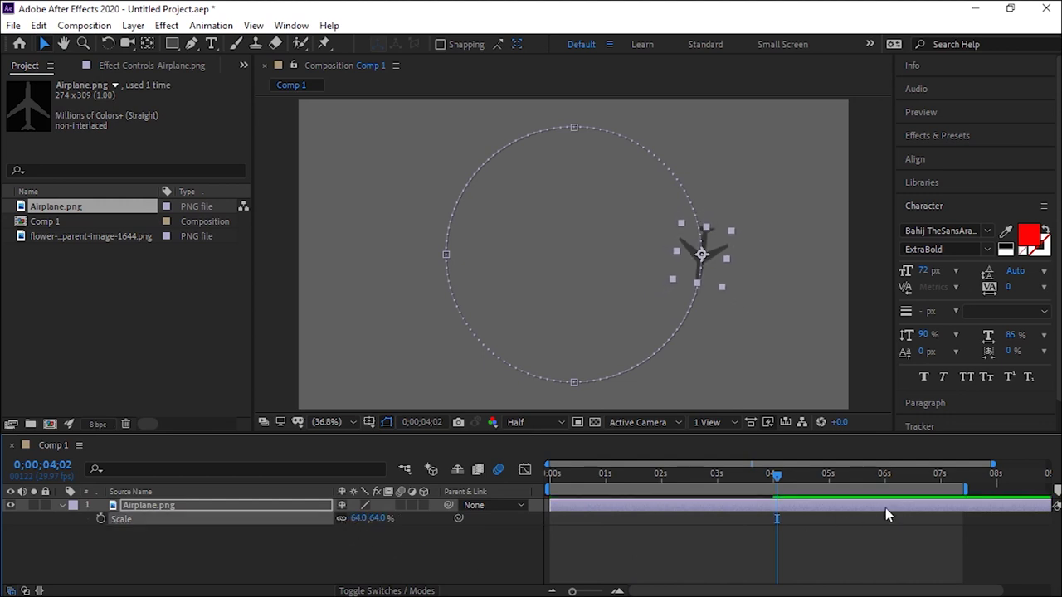
Step: Pull the work-area end back to just before 05s and replay the airplane's circular loop
{"action": "key", "text": "space"}
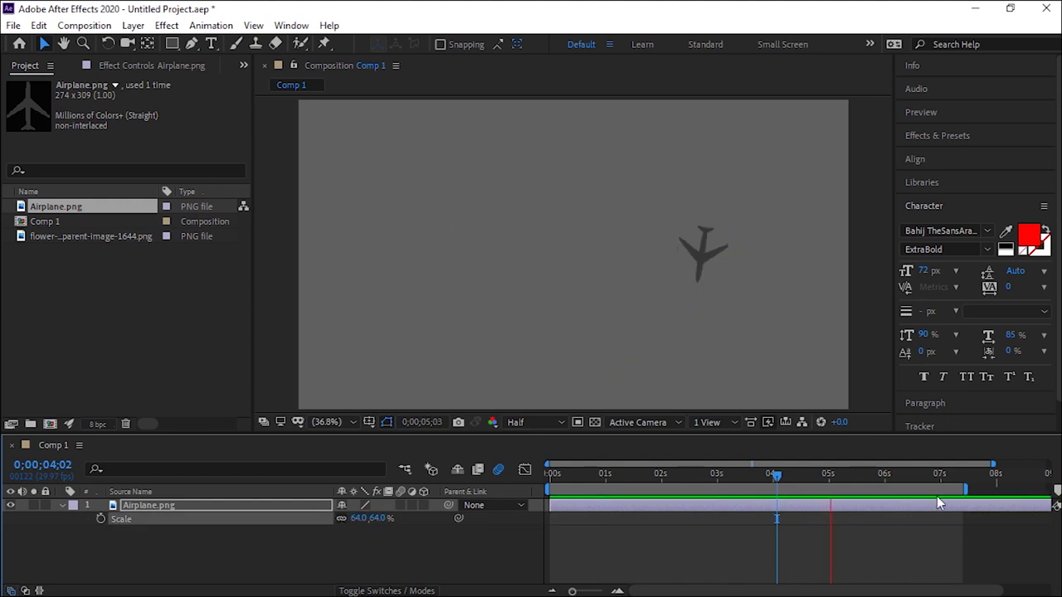
{"action": "key", "text": "space"}
{"action": "left_click_drag", "start_coordinate": [968, 491], "coordinate": [821, 528]}
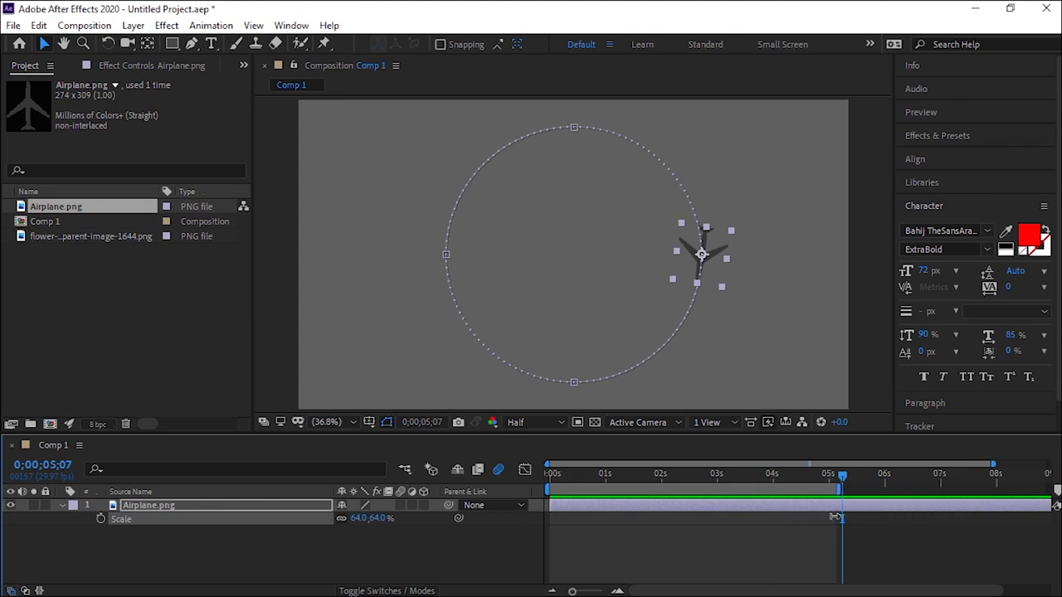
{"action": "key", "text": "space"}
{"action": "key", "text": "space"}
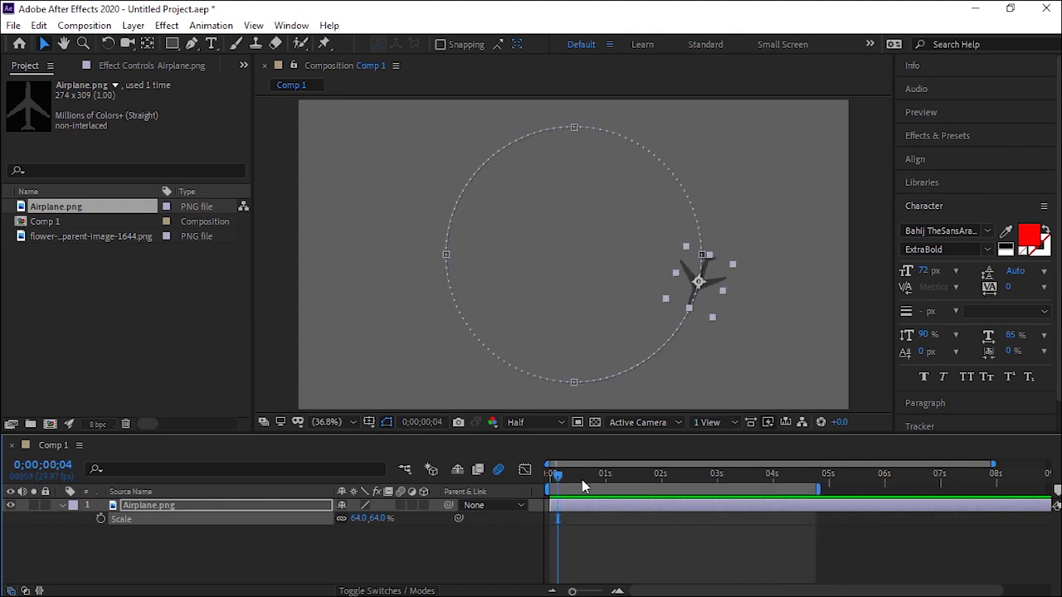
{"action": "key", "text": "space"}
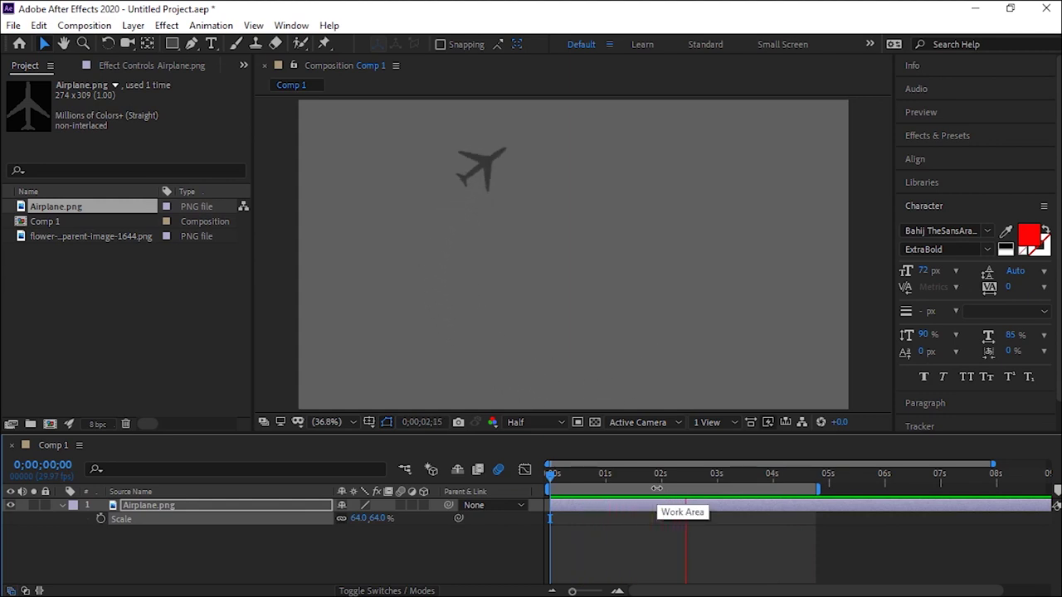
{"action": "key", "text": "space"}
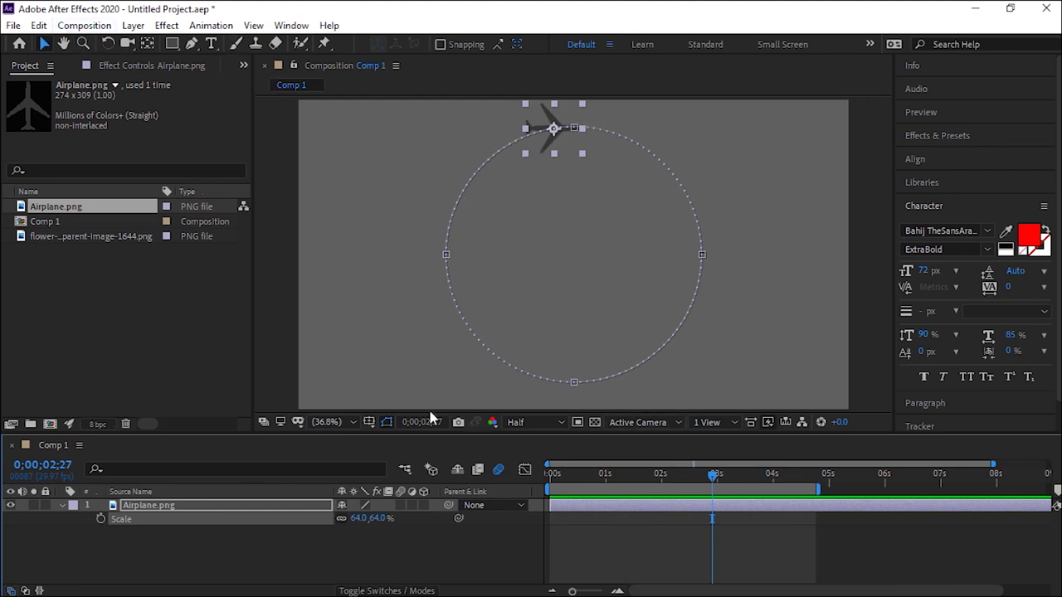
Step: Set Comp 1's background colour to FFFFFF white, then preview the airplane from the start
{"action": "left_click", "coordinate": [99, 25]}
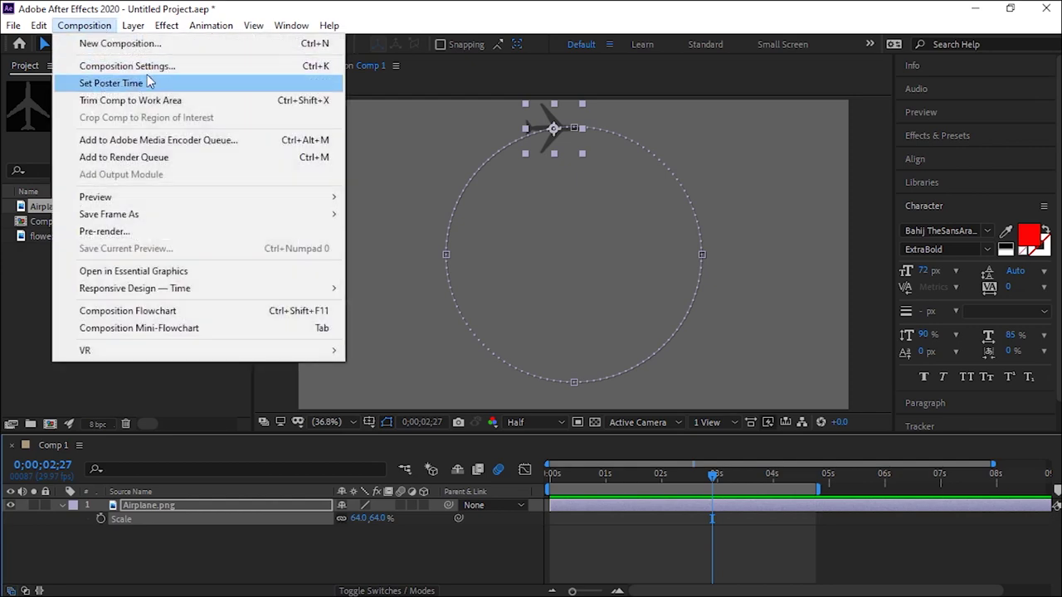
{"action": "left_click", "coordinate": [127, 66]}
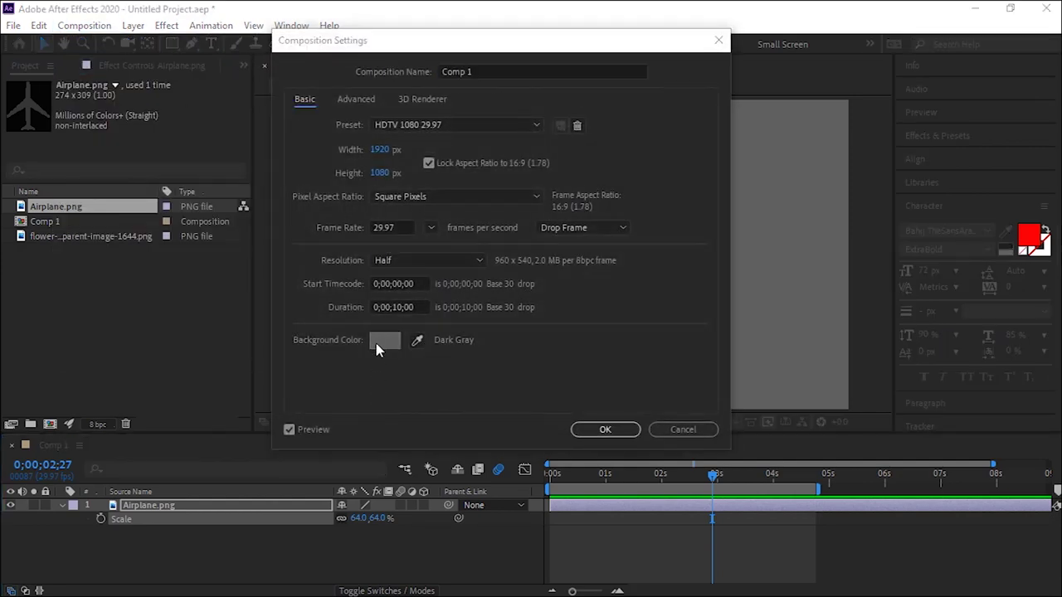
{"action": "left_click", "coordinate": [376, 347]}
{"action": "type", "text": "FFFFFF"}
{"action": "left_click", "coordinate": [493, 231]}
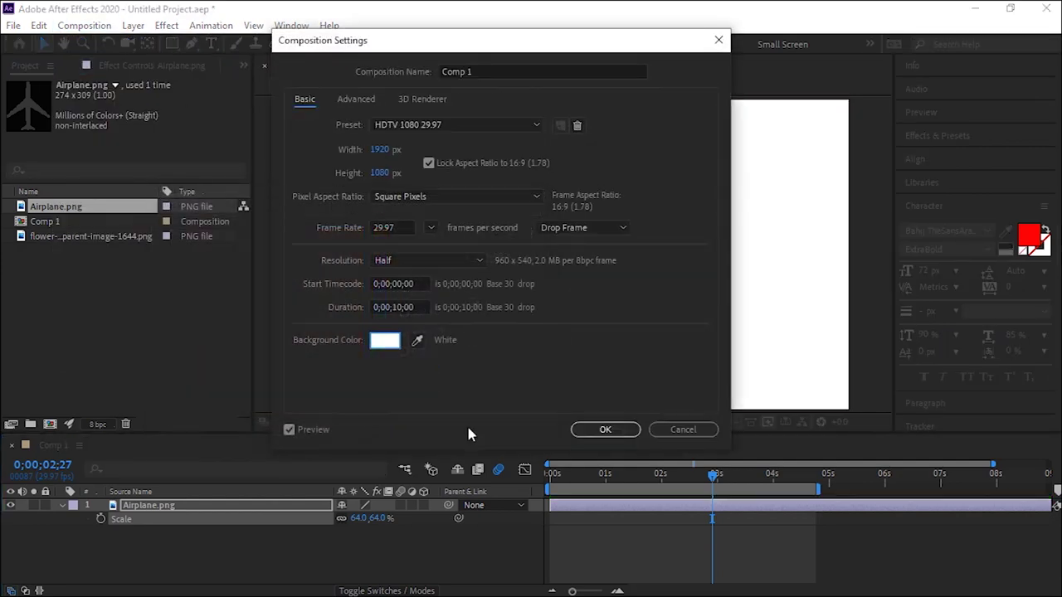
{"action": "left_click", "coordinate": [606, 429]}
{"action": "left_click_drag", "start_coordinate": [574, 477], "coordinate": [516, 492]}
{"action": "key", "text": "space"}
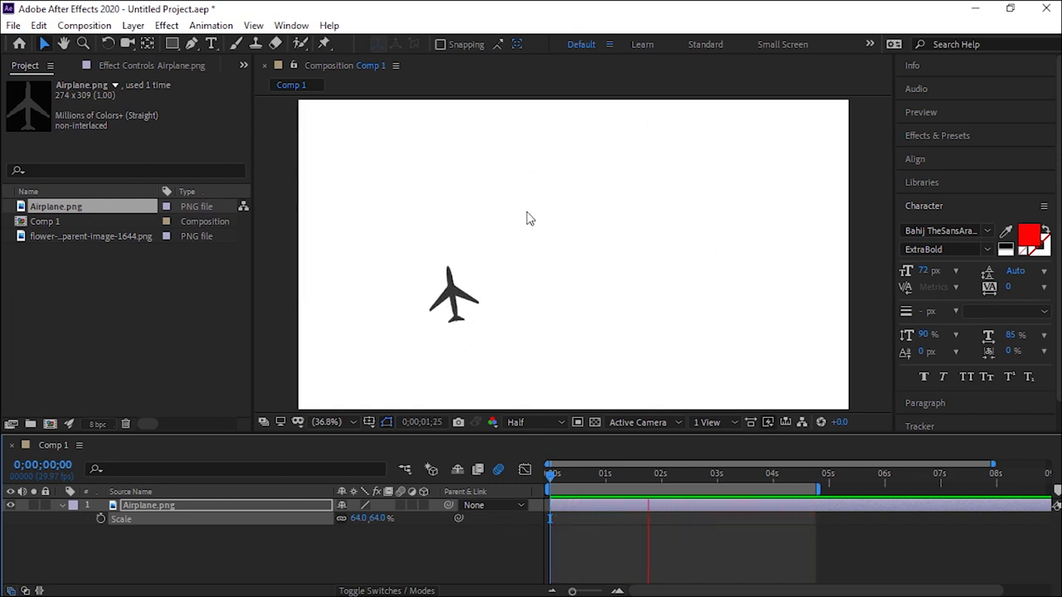
{"action": "key", "text": "space"}
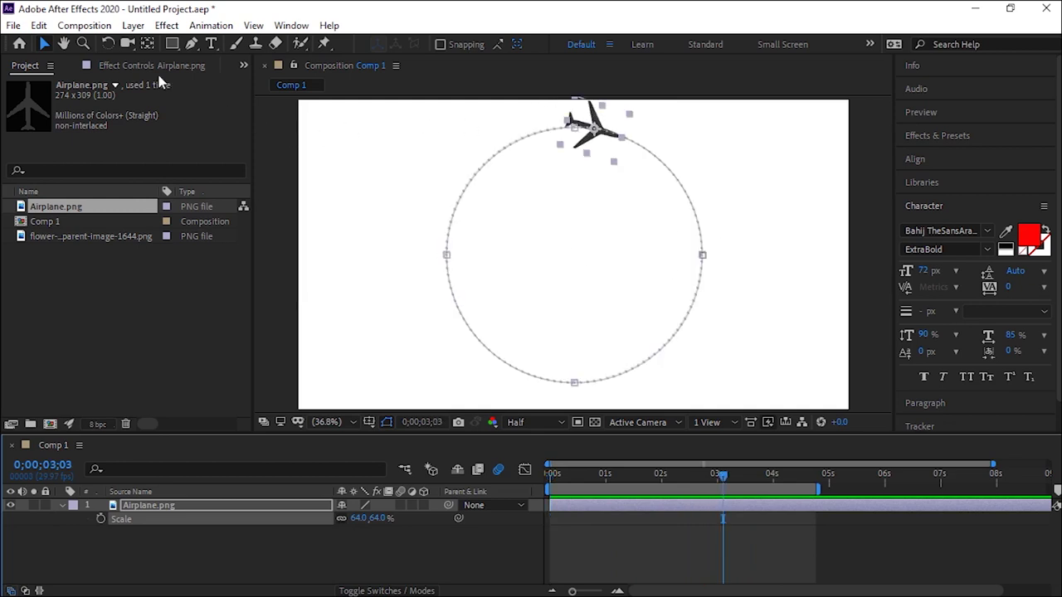
{"action": "left_click", "coordinate": [137, 507]}
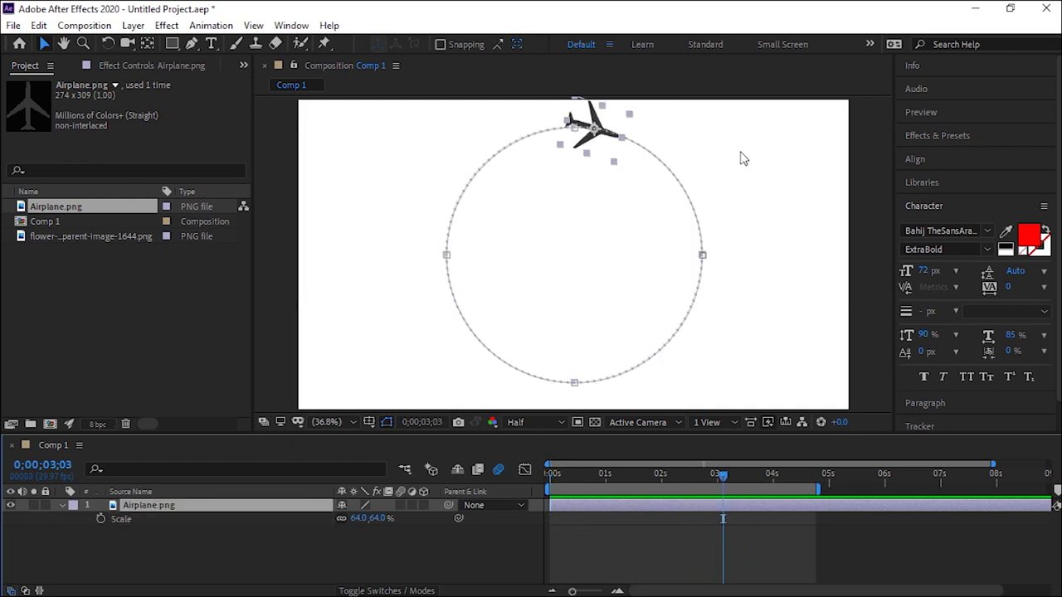
{"action": "left_click", "coordinate": [138, 25]}
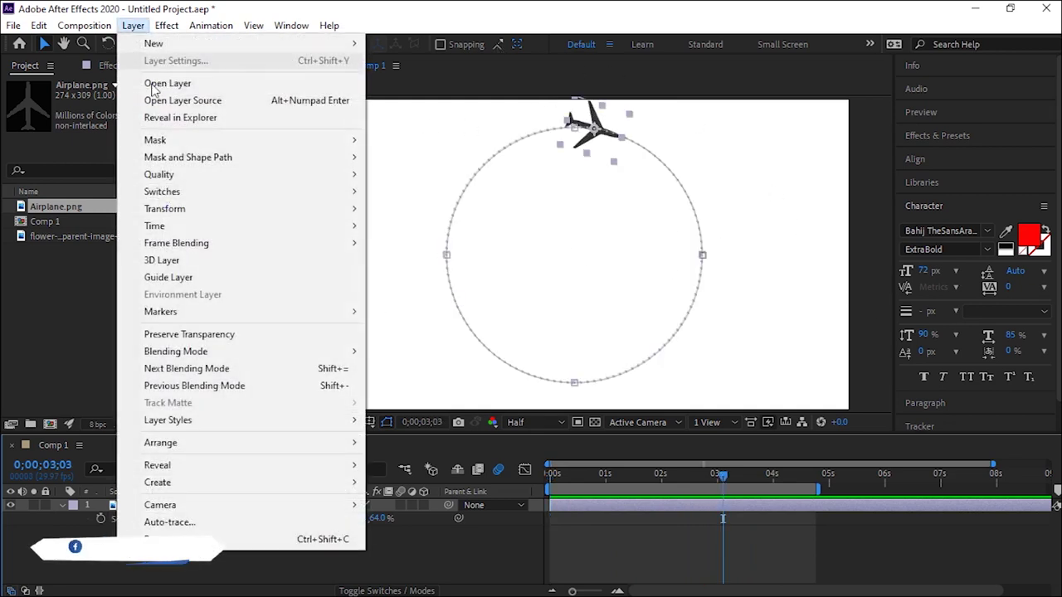
{"action": "mouse_move", "coordinate": [217, 210]}
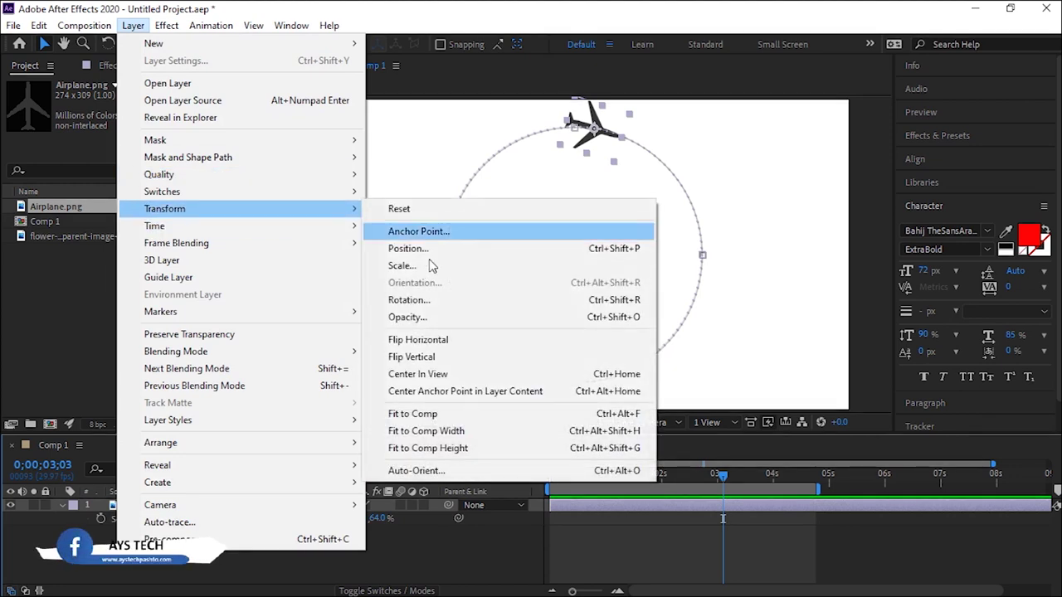
{"action": "left_click", "coordinate": [440, 478]}
{"action": "left_click_drag", "start_coordinate": [257, 137], "coordinate": [355, 99]}
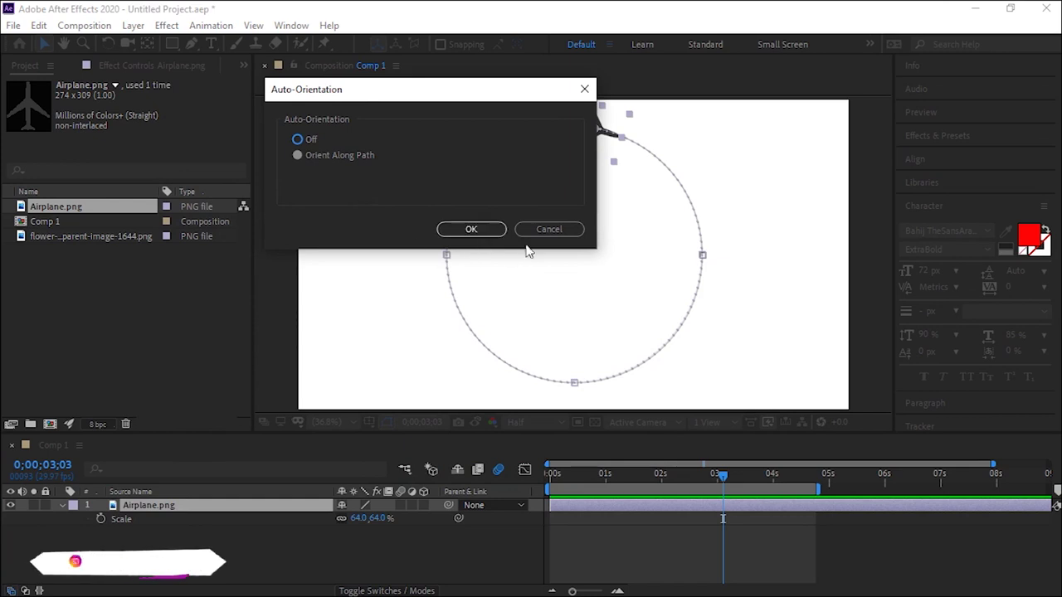
{"action": "left_click", "coordinate": [548, 229]}
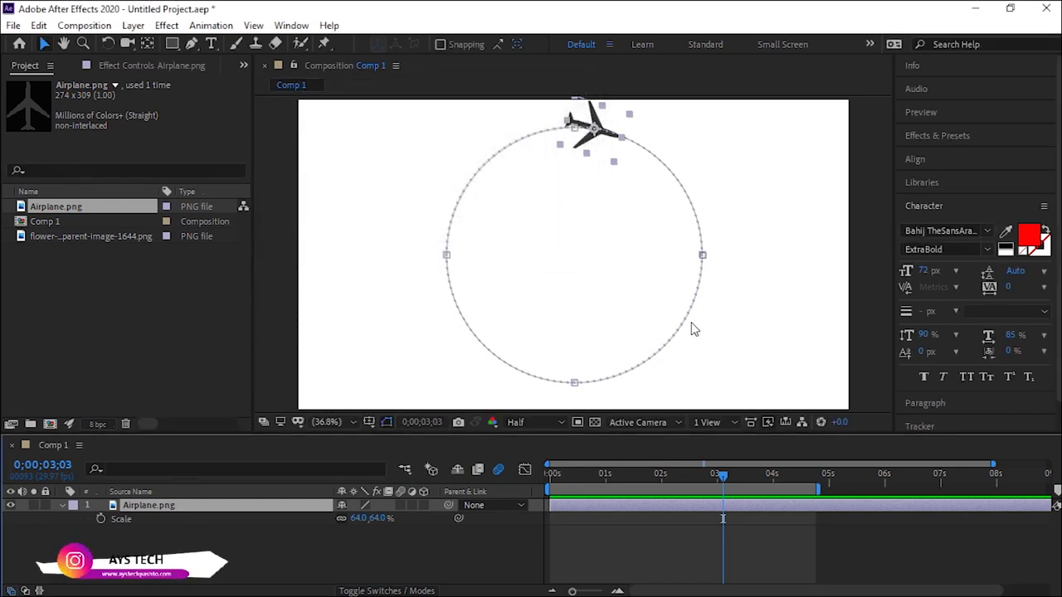